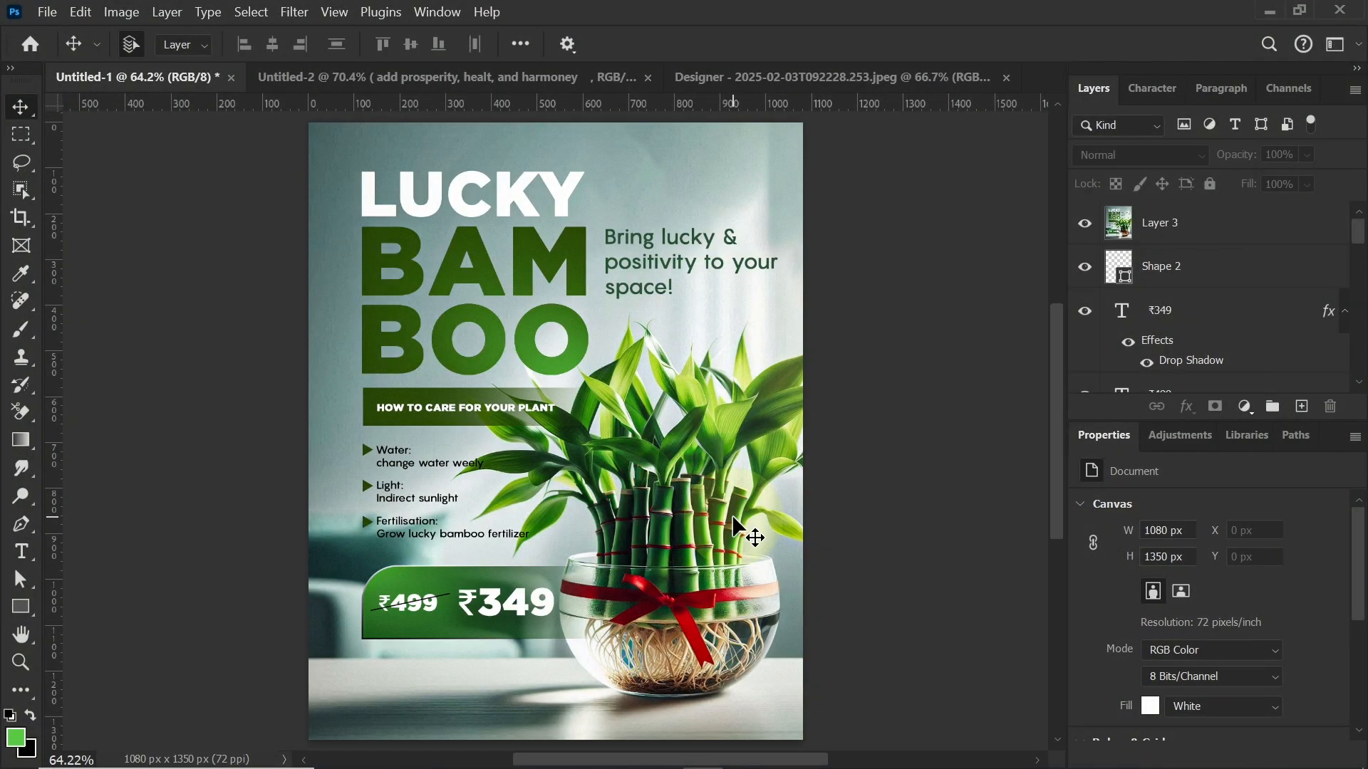
Step: Create a new 1080 x 1350 px document at 72 pixels/inch named Poster ads
click(47, 13)
click(67, 33)
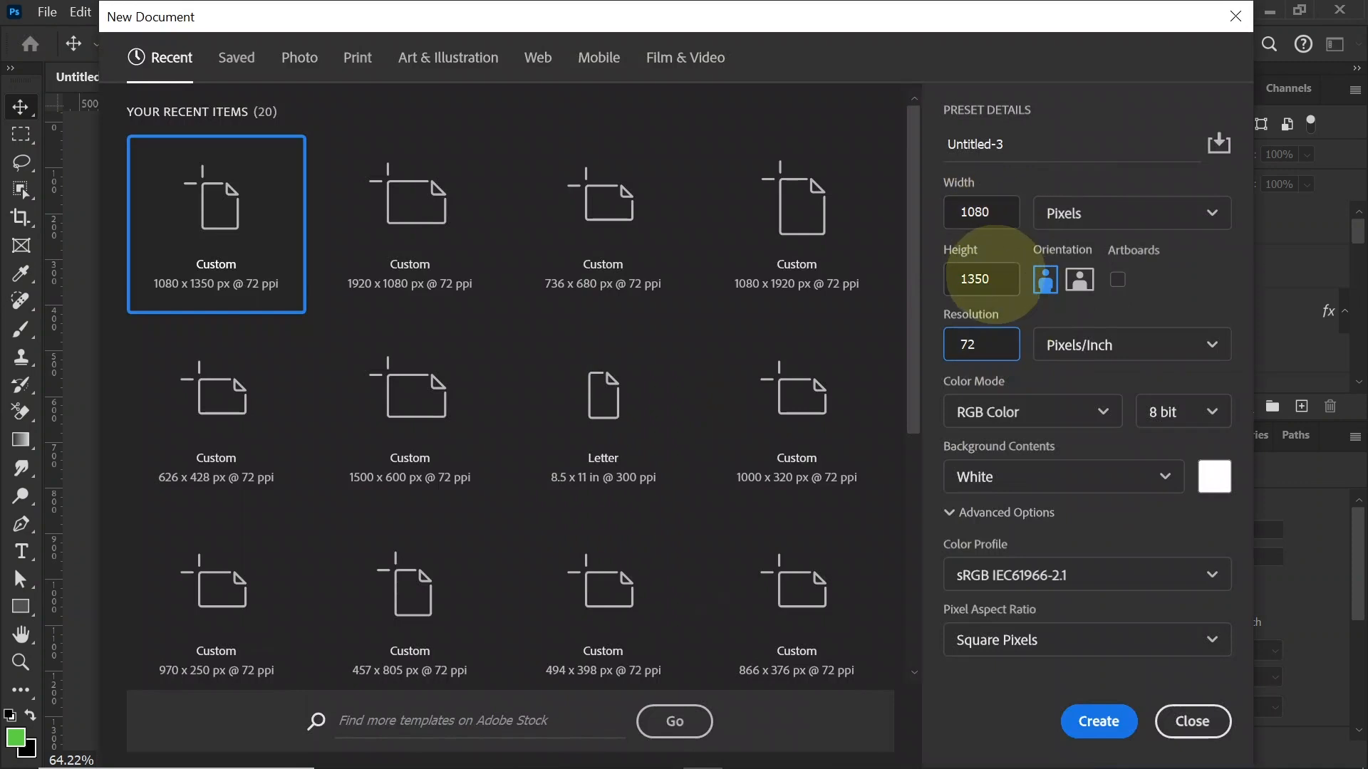
click(995, 275)
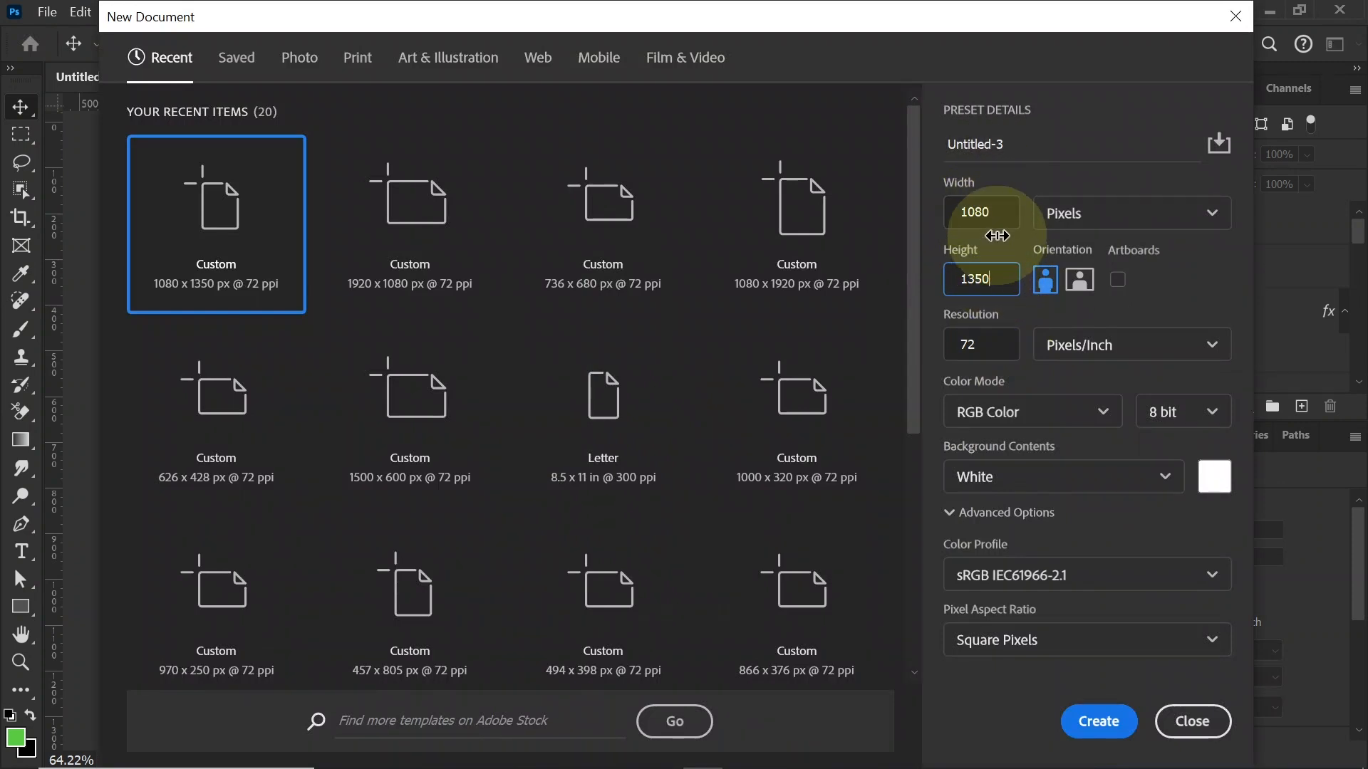
click(1004, 144)
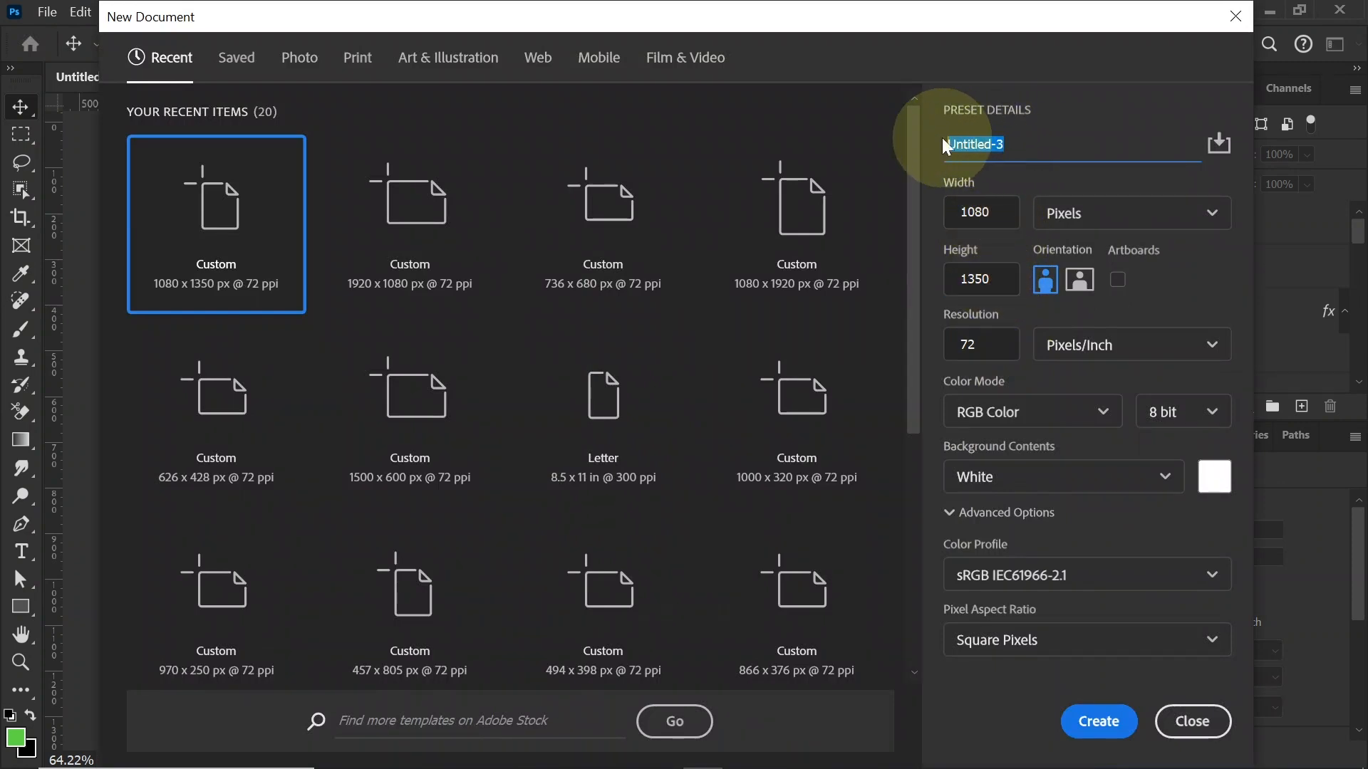
text(Poster ads)
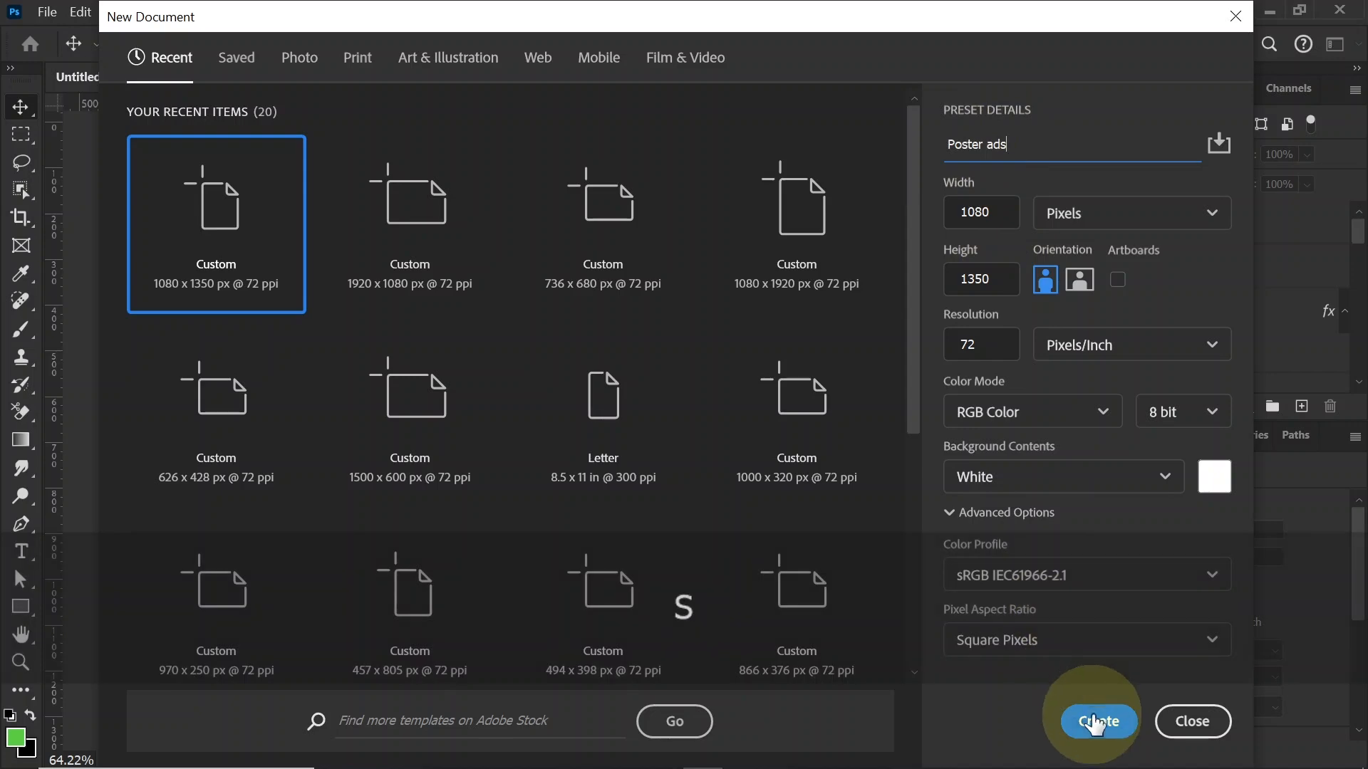
click(1094, 721)
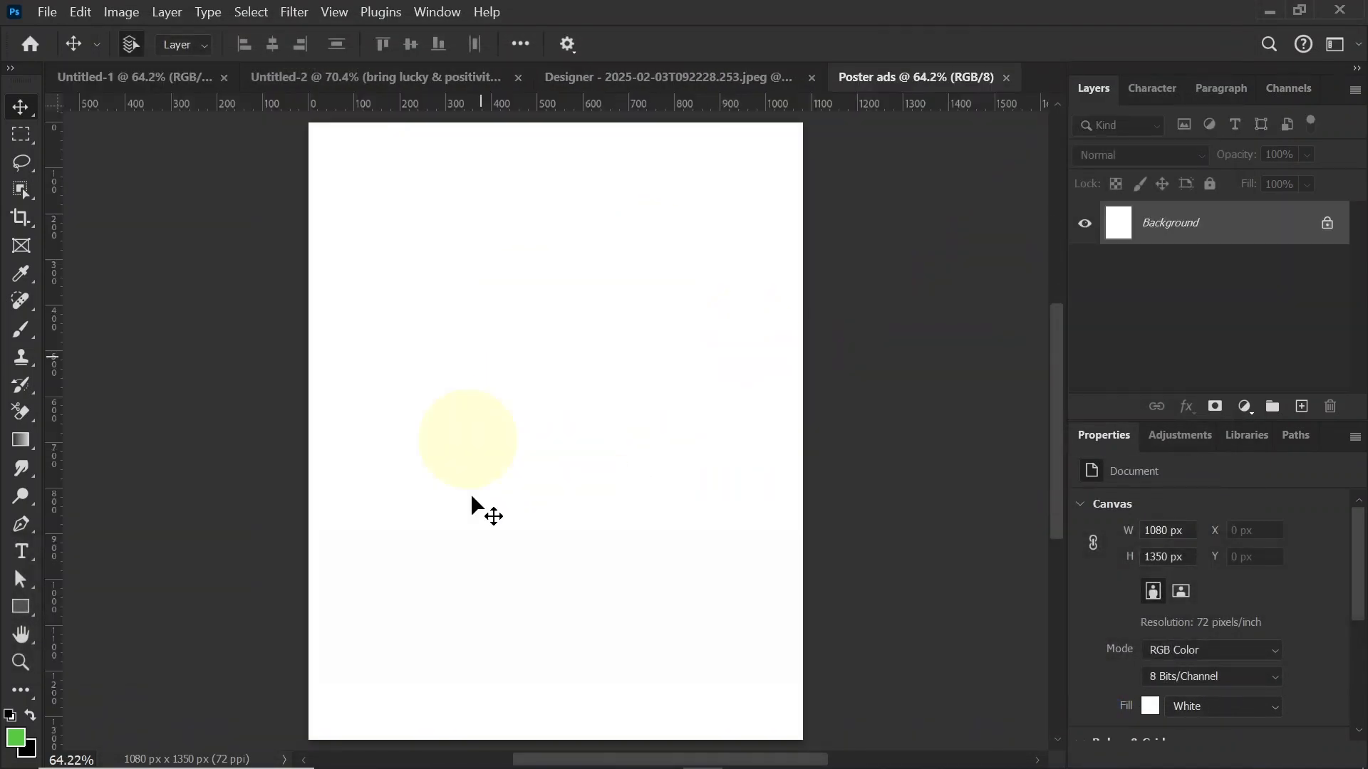
Step: Duplicate the background layer of the Designer bamboo image and bring the copy into the Poster ads document
click(699, 83)
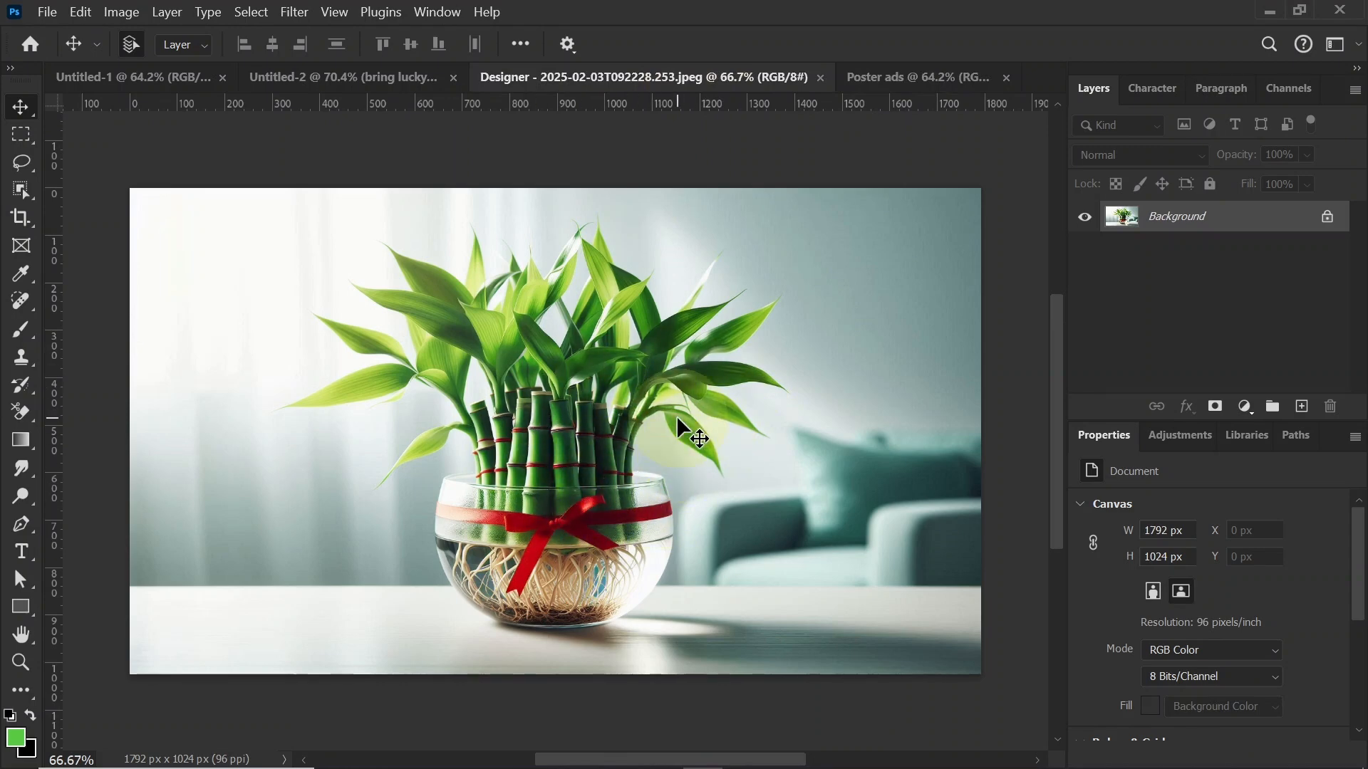
key(ctrl)
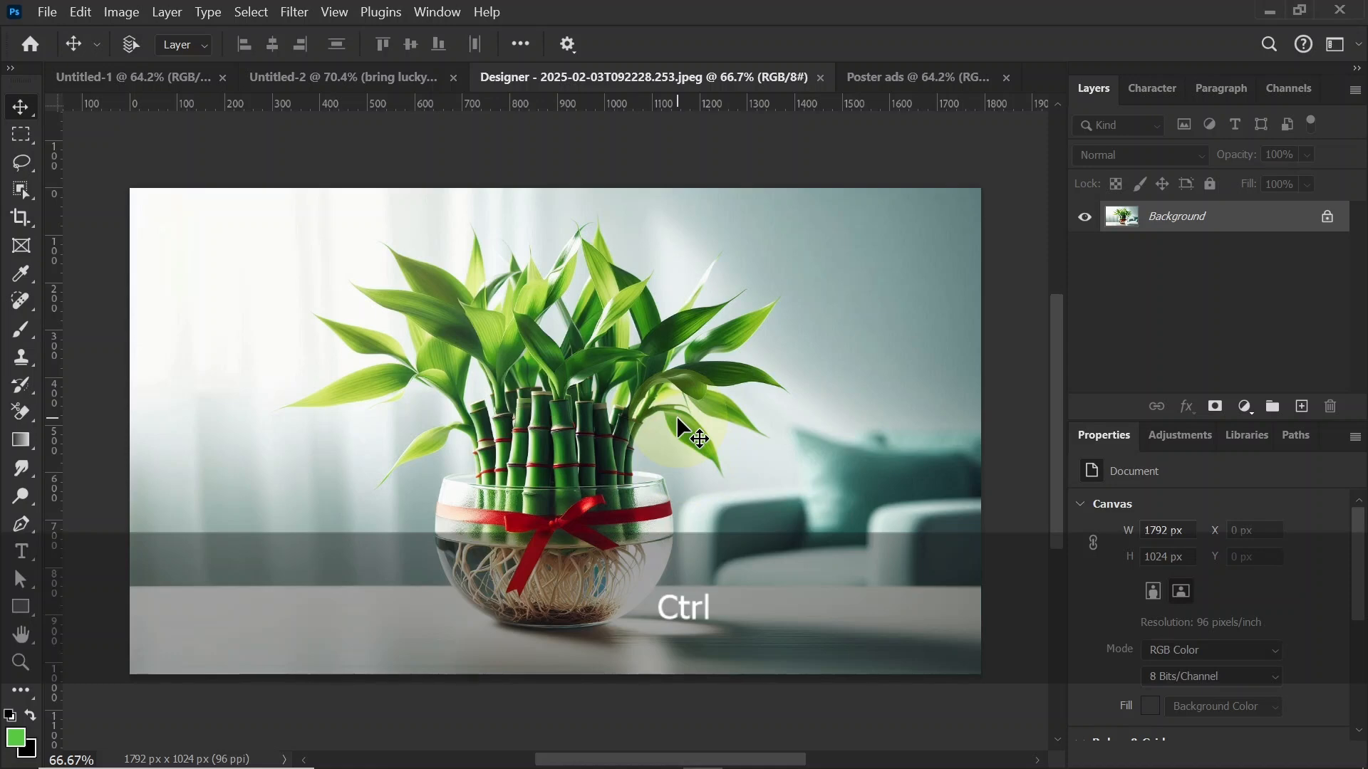
key(ctrl+j)
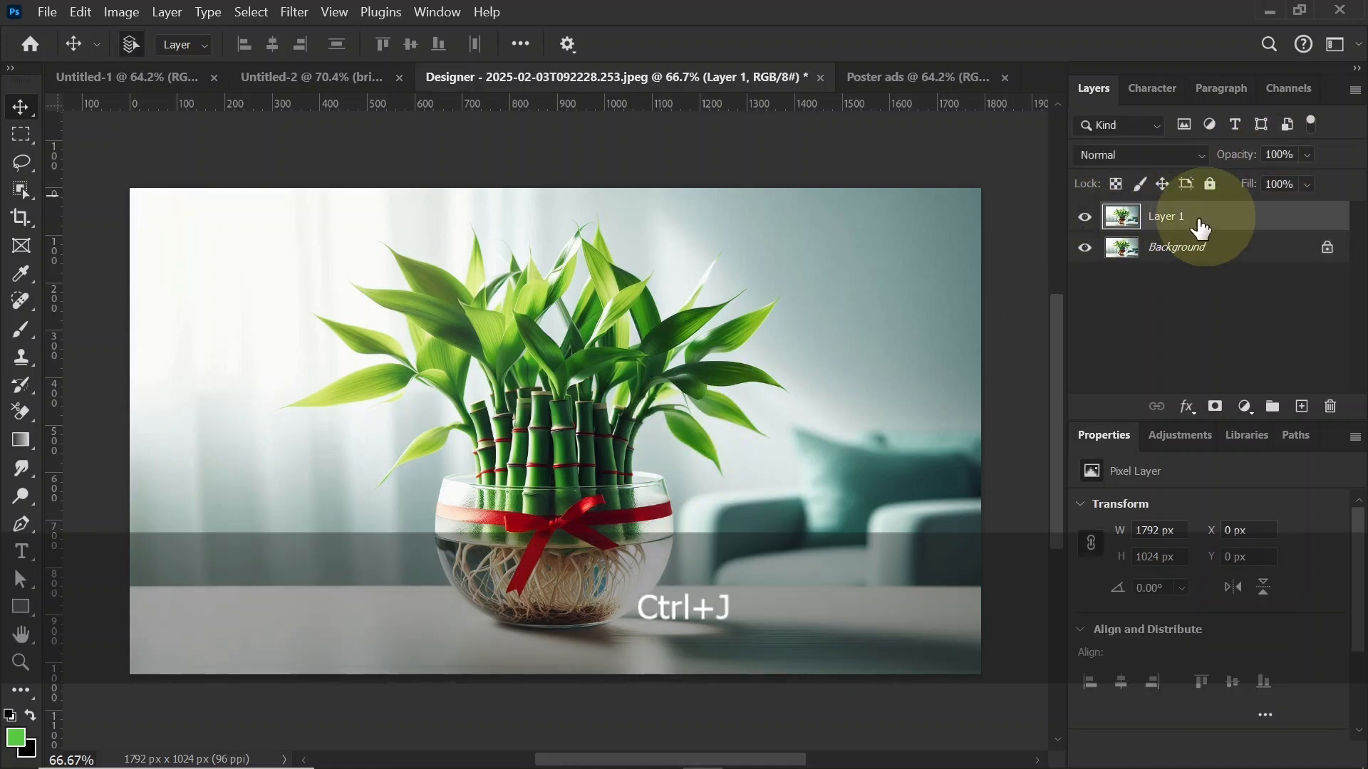
drag(565, 382, 577, 489)
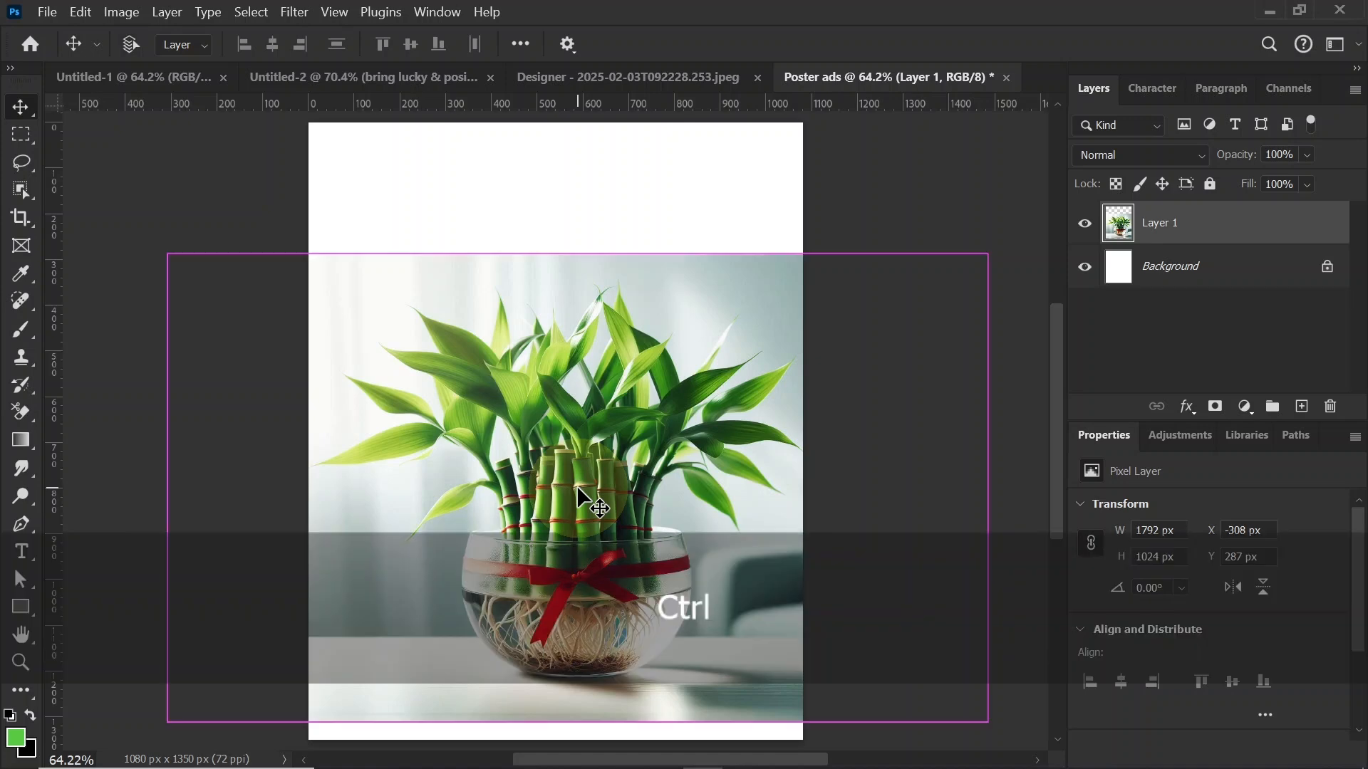
Step: Flip the bamboo image horizontally and move it about 282 px right and 39 px down
key(ctrl+t)
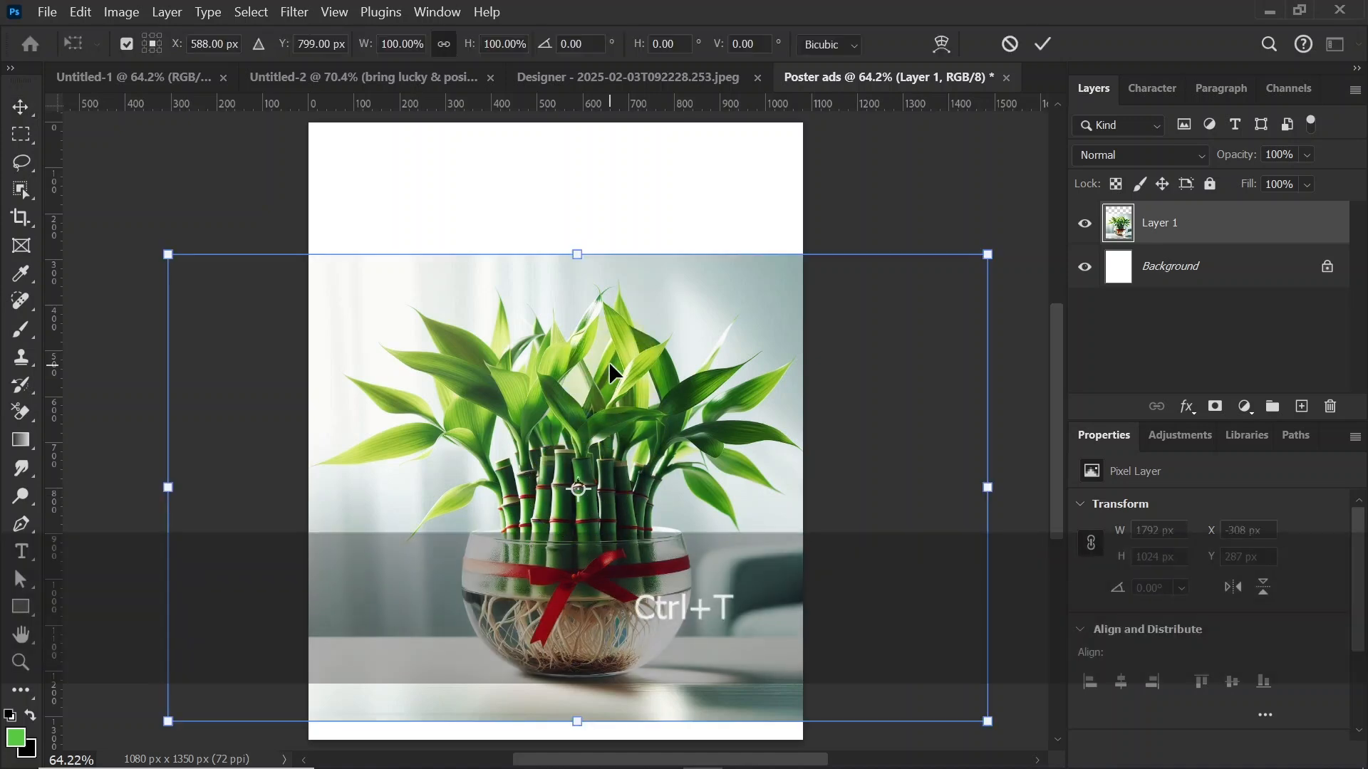
right_click(609, 361)
click(672, 739)
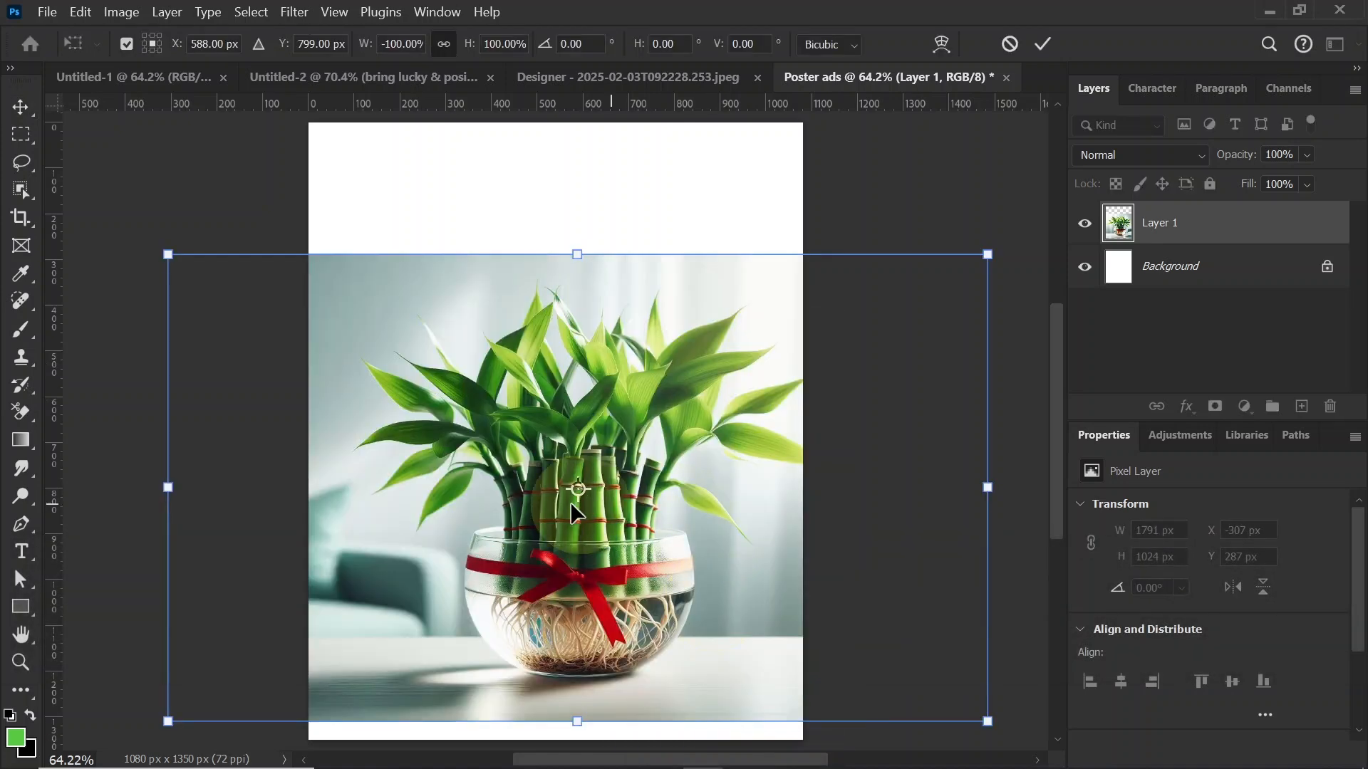
drag(559, 563, 685, 578)
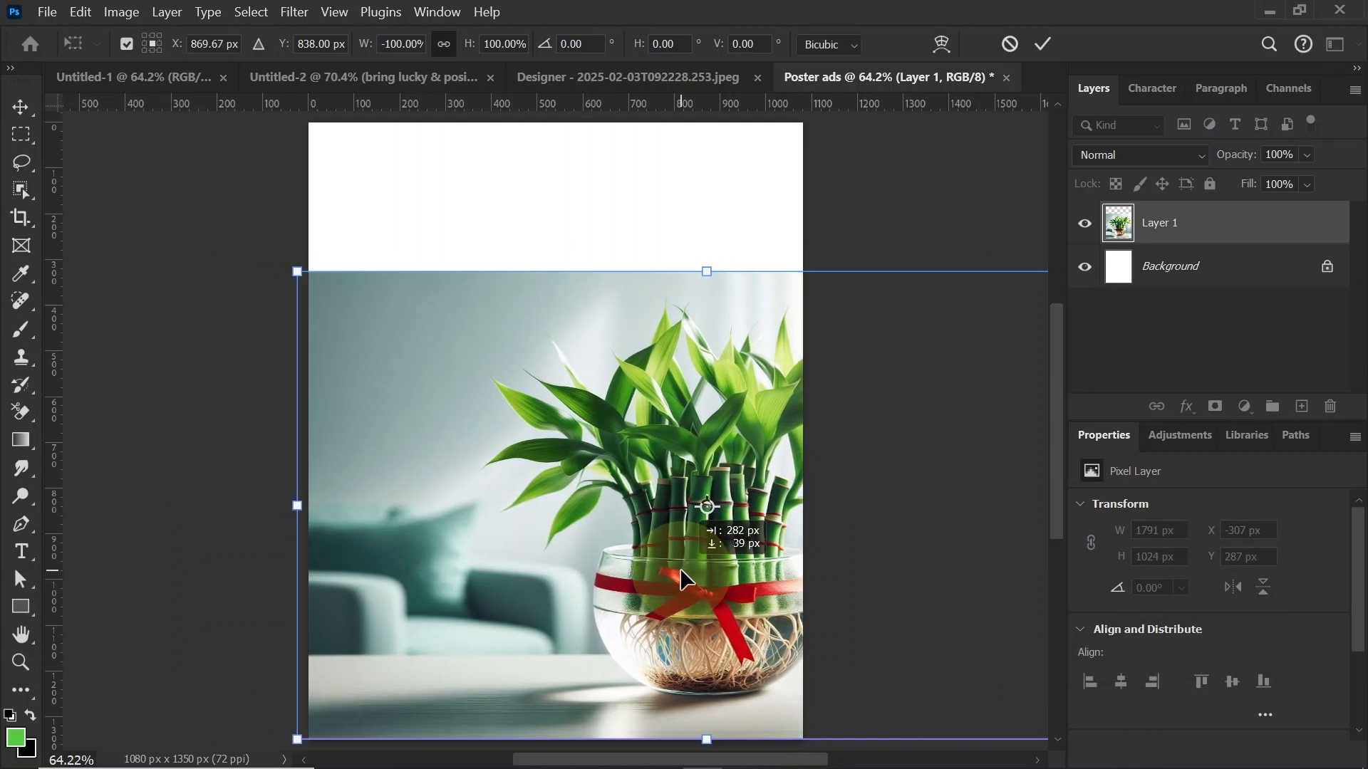
key(Return)
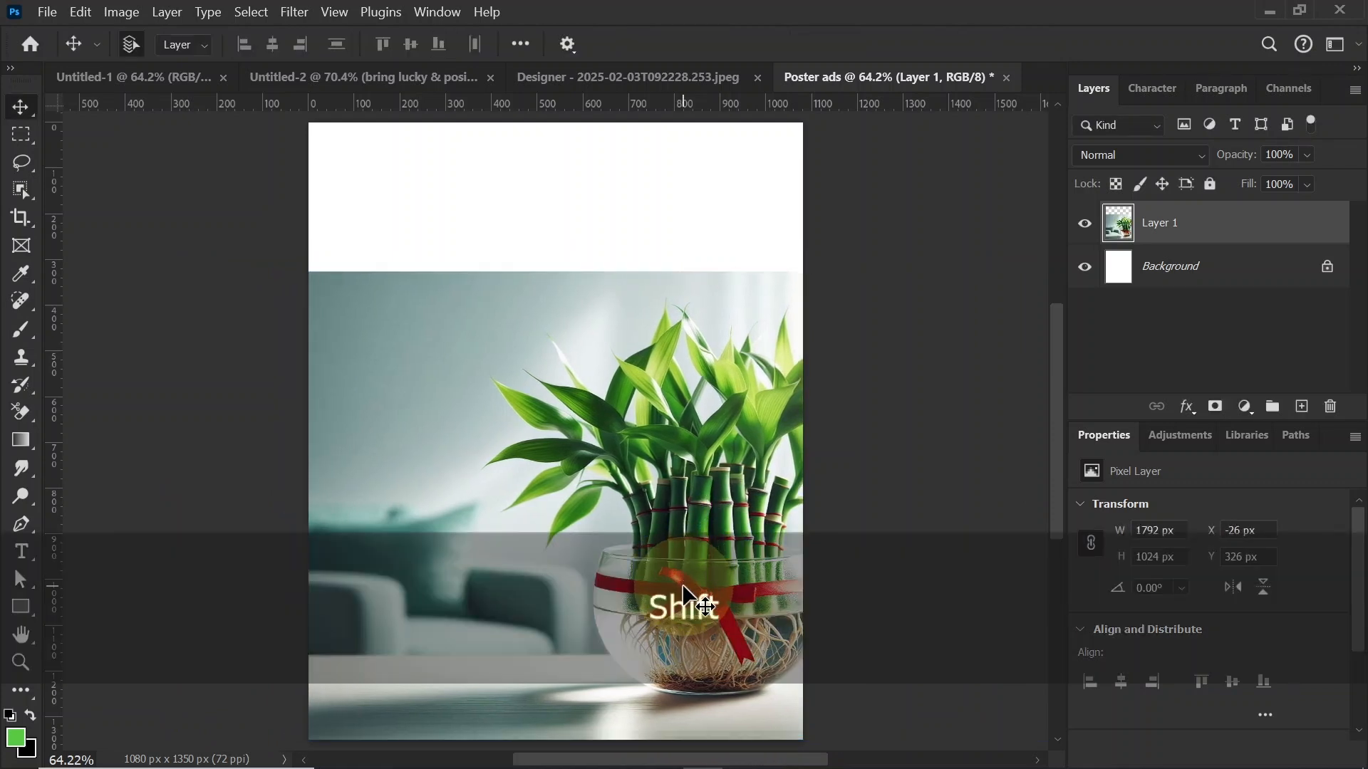
Step: Nudge the bamboo image 20 px left and 20 px down on the poster
key(shift+Left)
key(shift+Left)
key(shift+Left)
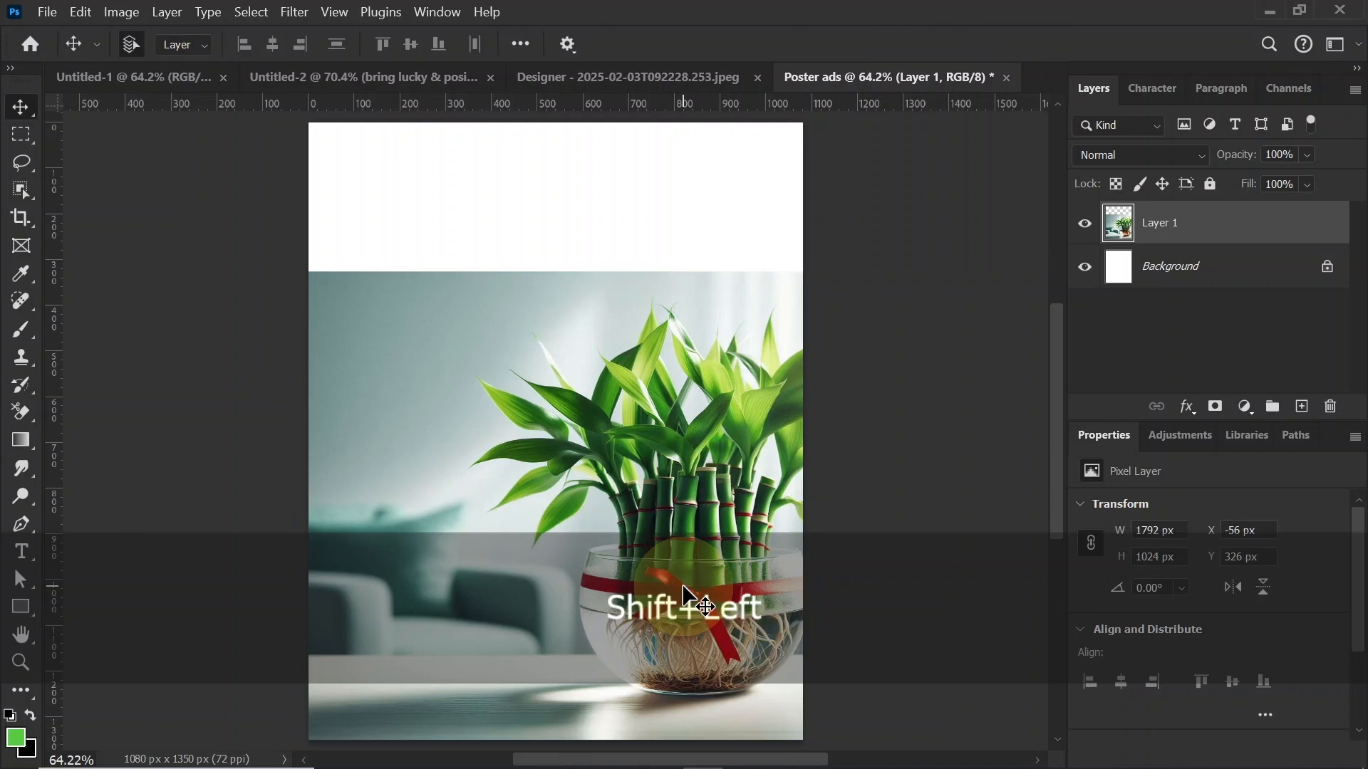
key(shift+Right)
key(shift+Down)
key(shift+Down)
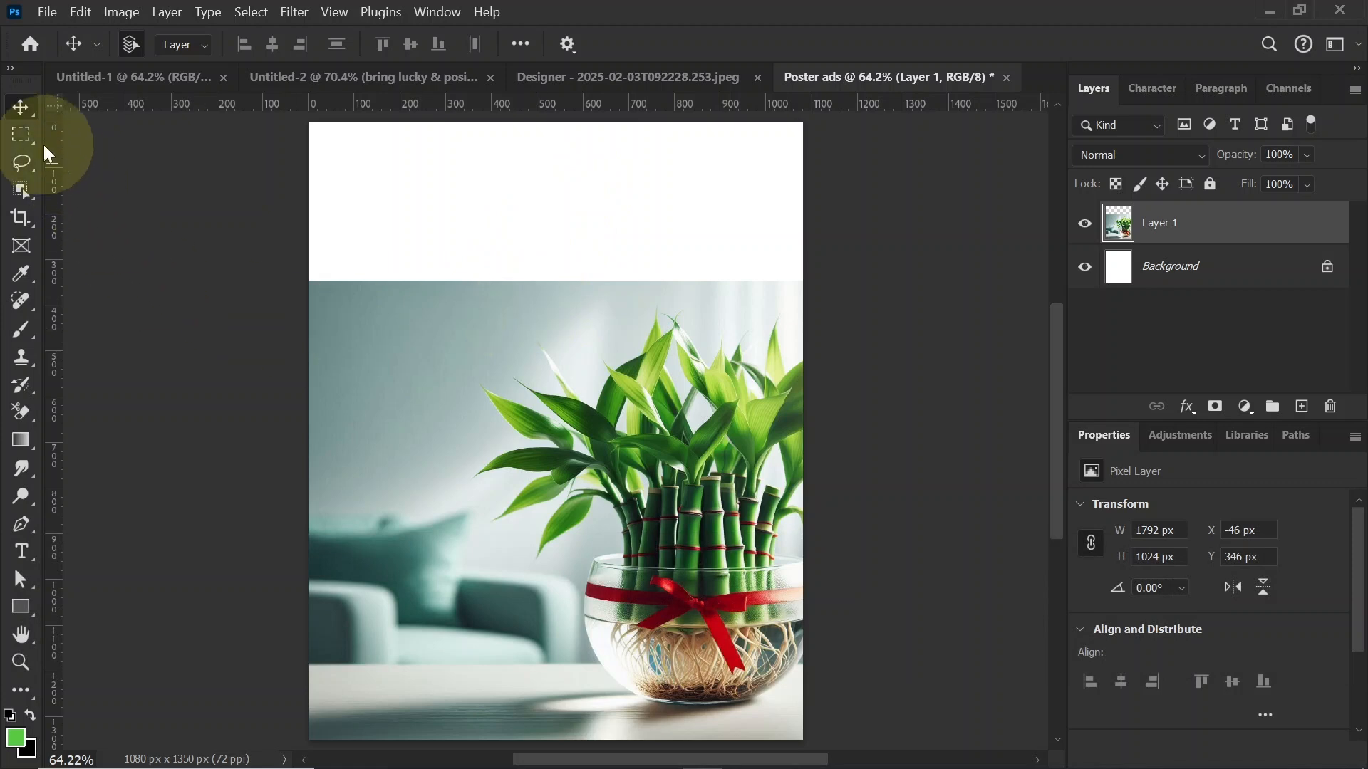
Step: Make a rectangular selection of about 1080 x 382 px over the empty upper strip, slightly overlapping the bamboo image
click(21, 134)
right_click(24, 137)
click(145, 135)
drag(308, 123, 832, 297)
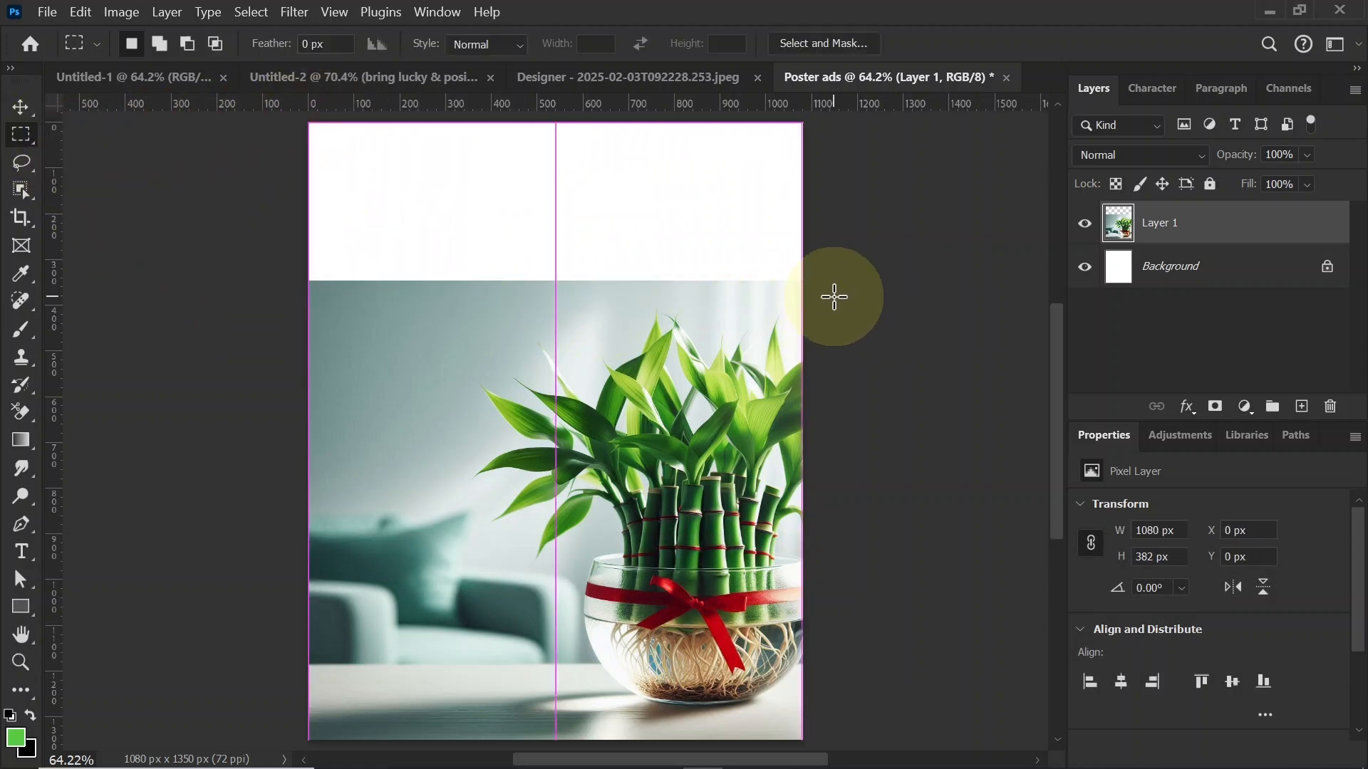
Step: Fill the selected upper strip with Content-Aware at Normal mode and 100% opacity, and deselect it
right_click(641, 287)
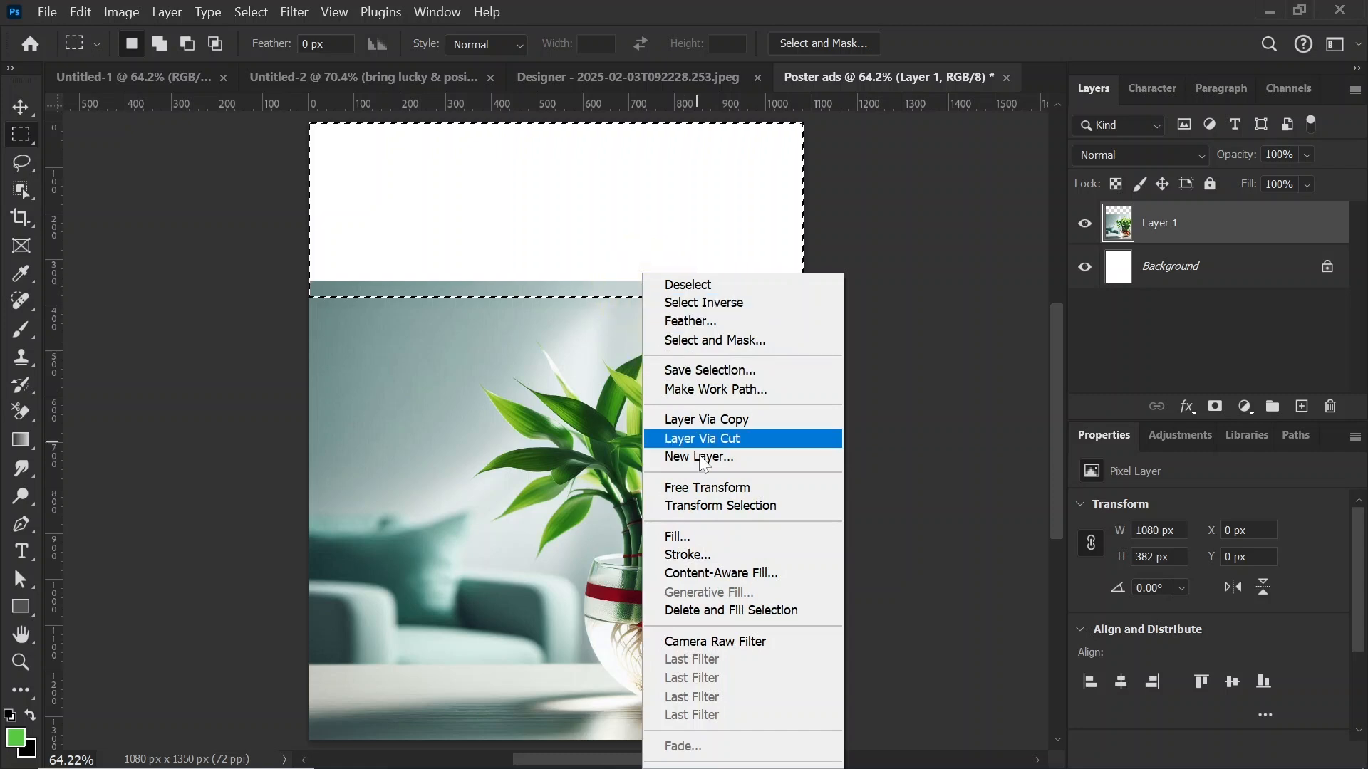
click(714, 539)
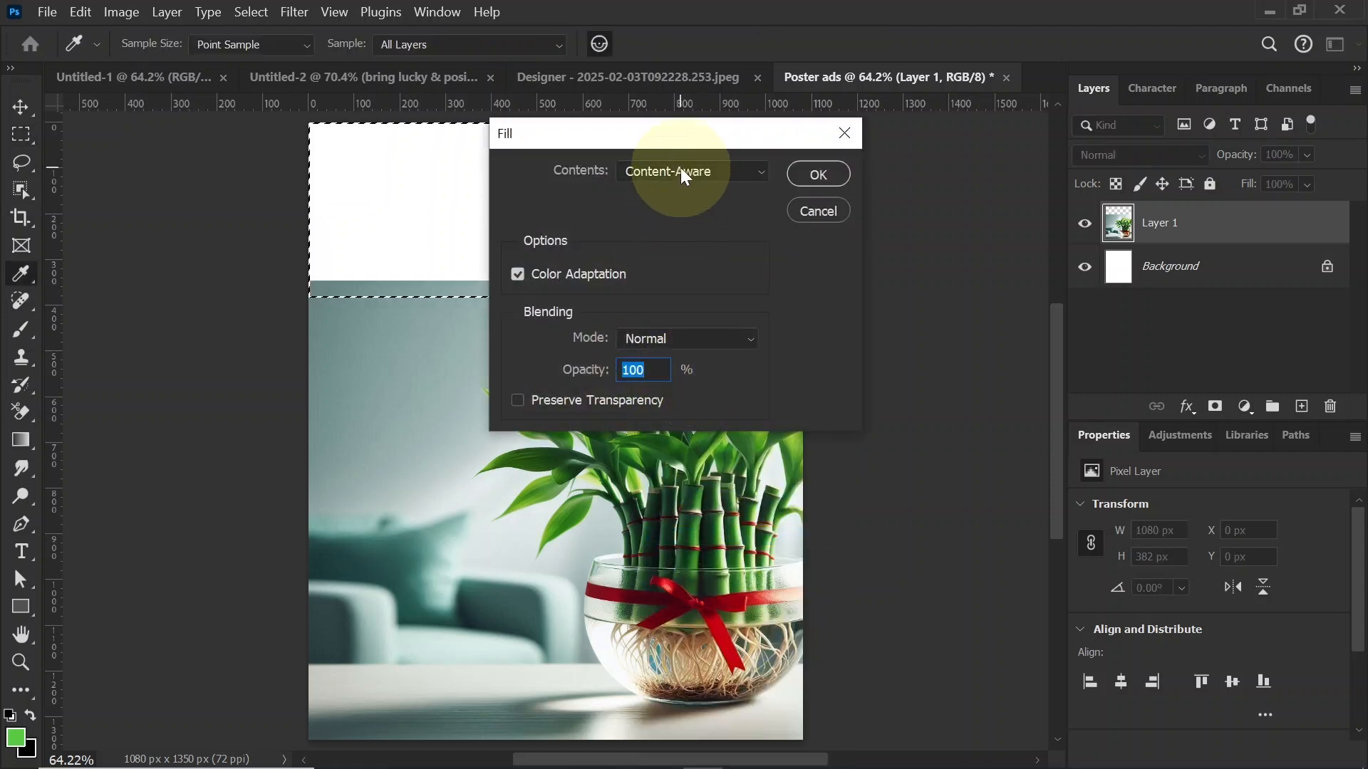
click(681, 169)
click(683, 274)
click(826, 177)
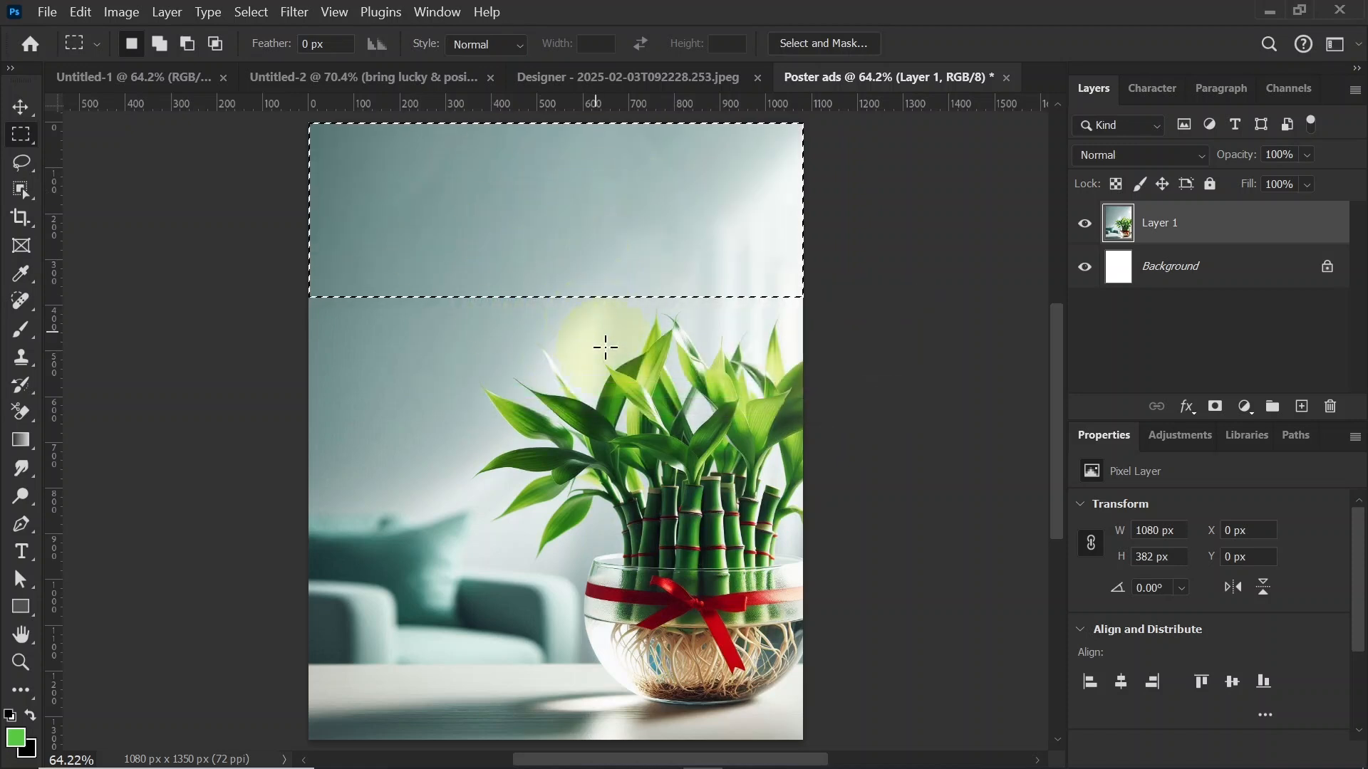
key(ctrl+d)
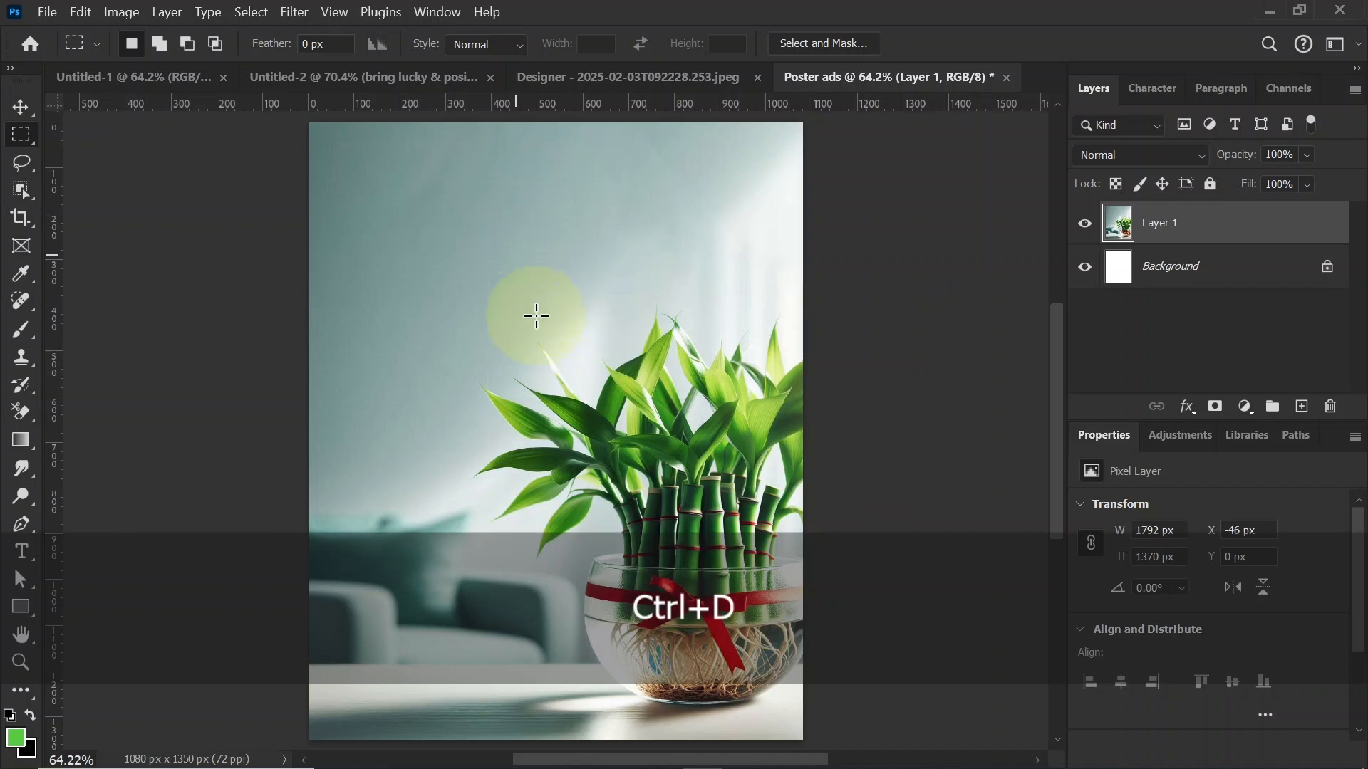
Step: Lock all attributes of the bamboo image layer, Layer 1
click(21, 107)
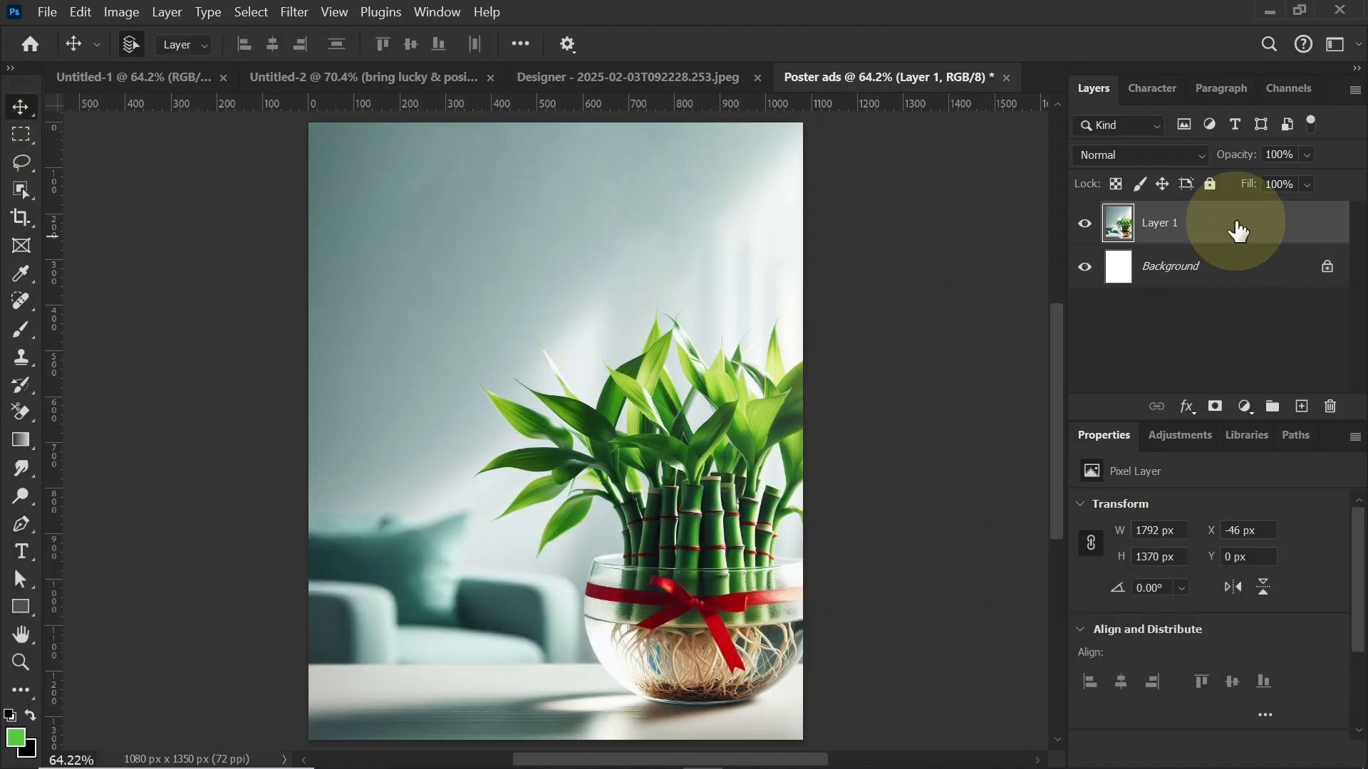
click(1209, 186)
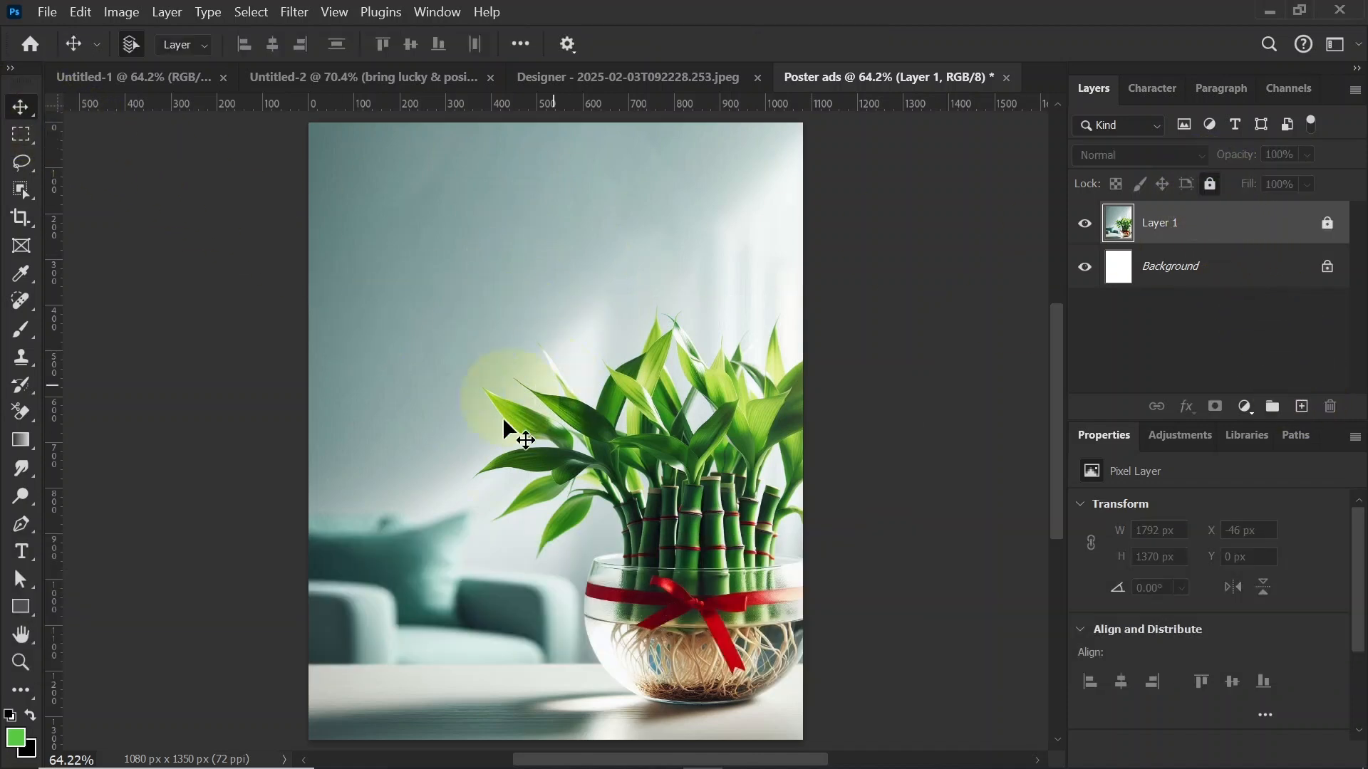
drag(510, 351, 721, 539)
Step: Close the Designer bamboo image document without saving its changes
click(646, 80)
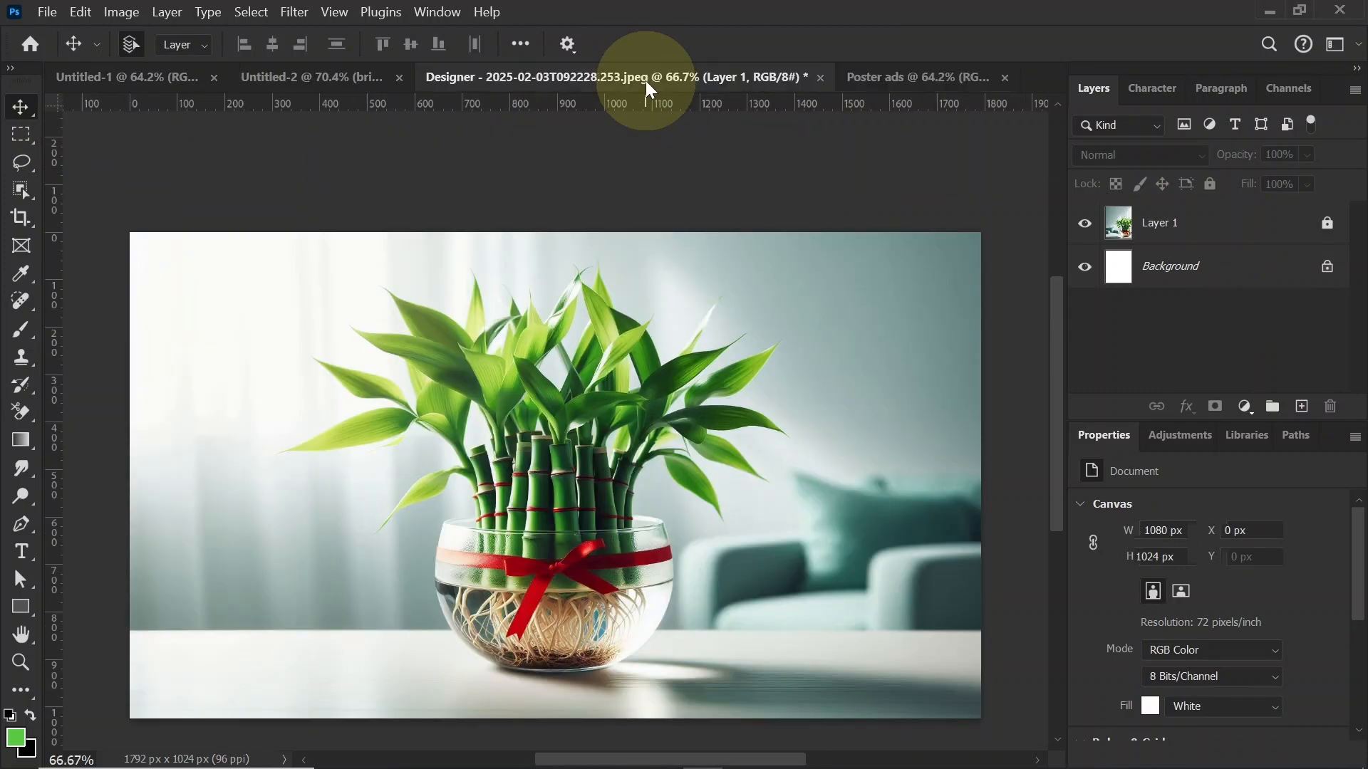
click(820, 77)
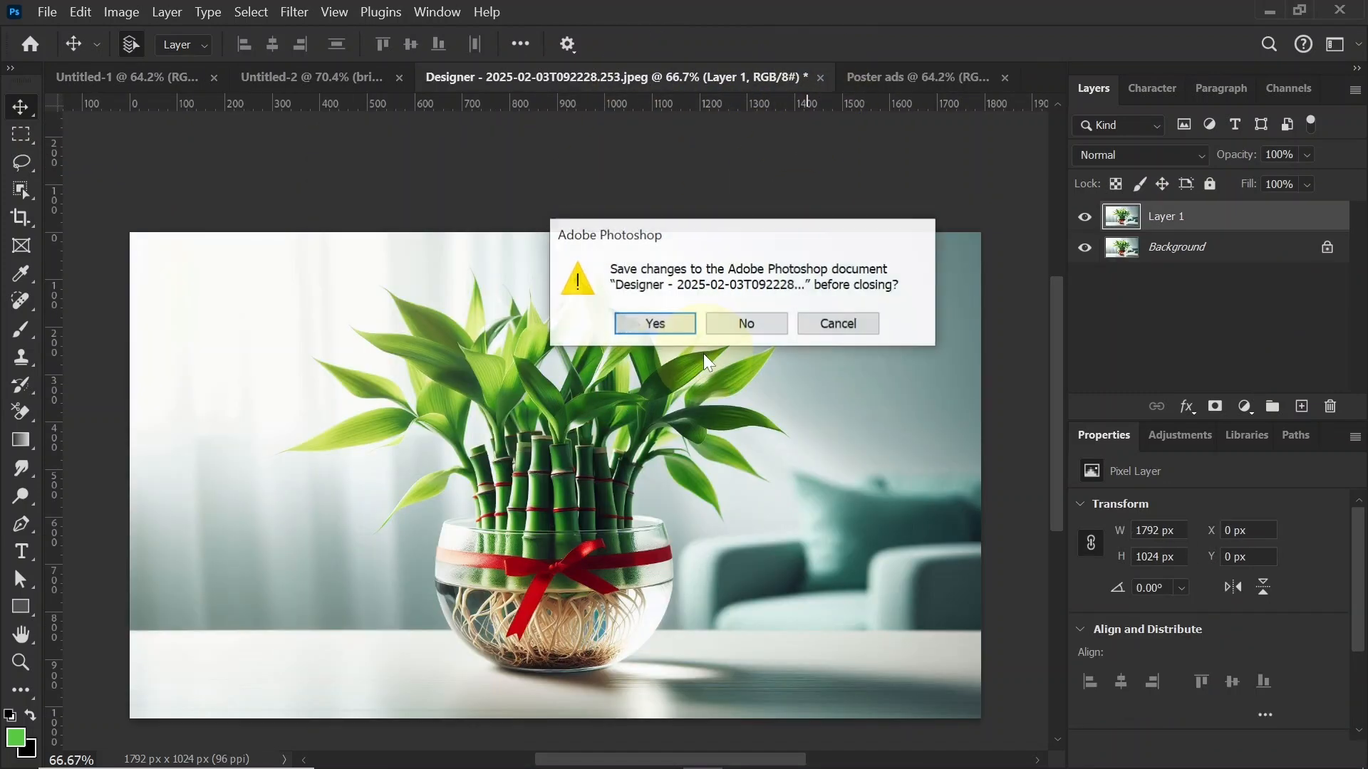
click(744, 320)
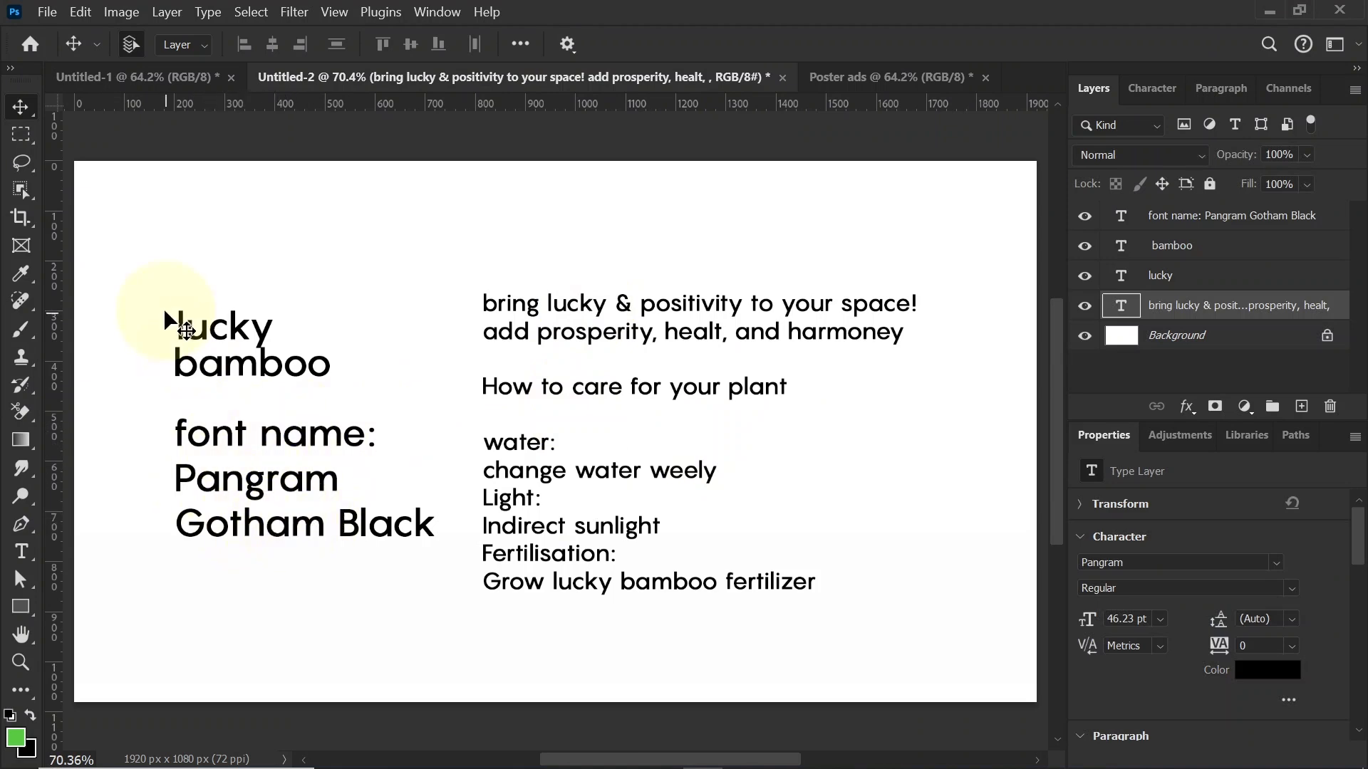
Step: Copy the lucky and bamboo text layers from Untitled-2 into the Poster ads document and deselect them
drag(160, 282, 544, 314)
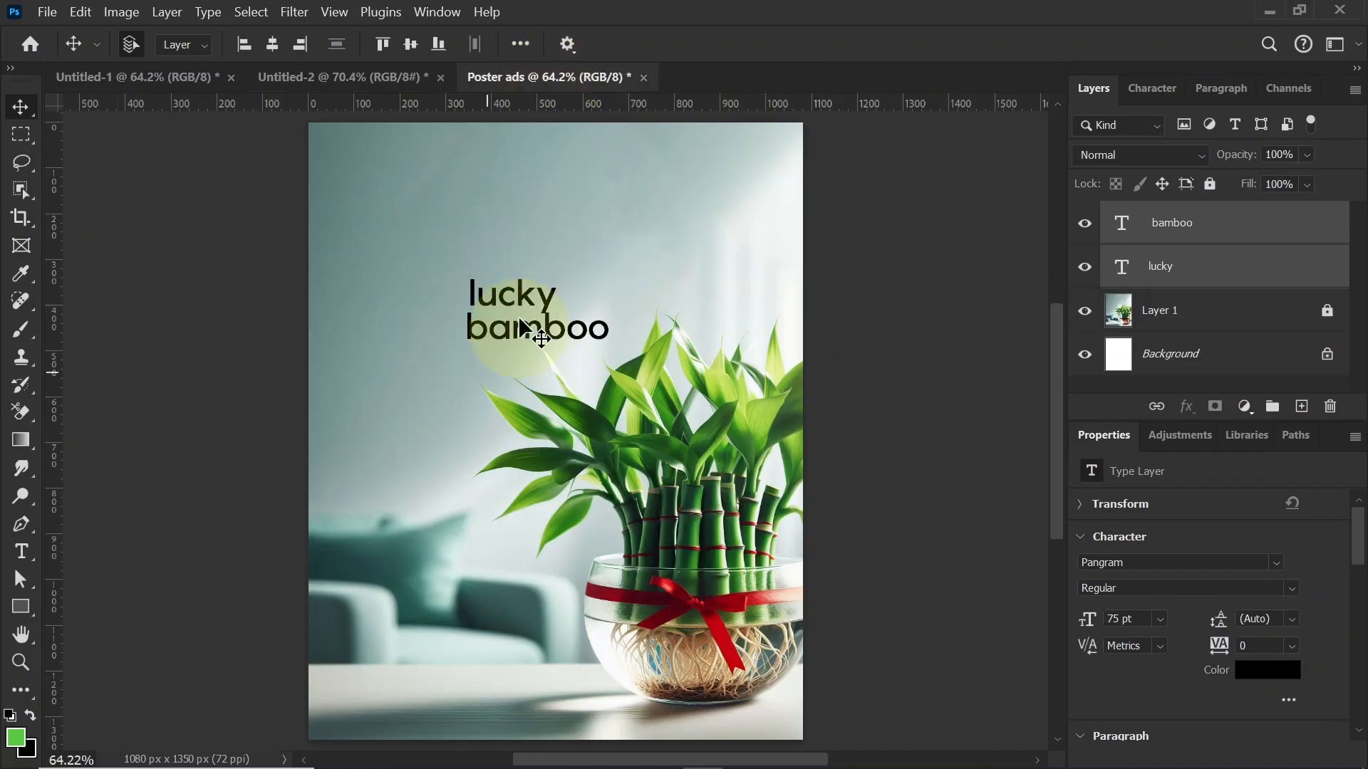
click(857, 384)
Step: Set the lucky text to the Gotham Black font in All Caps
click(534, 295)
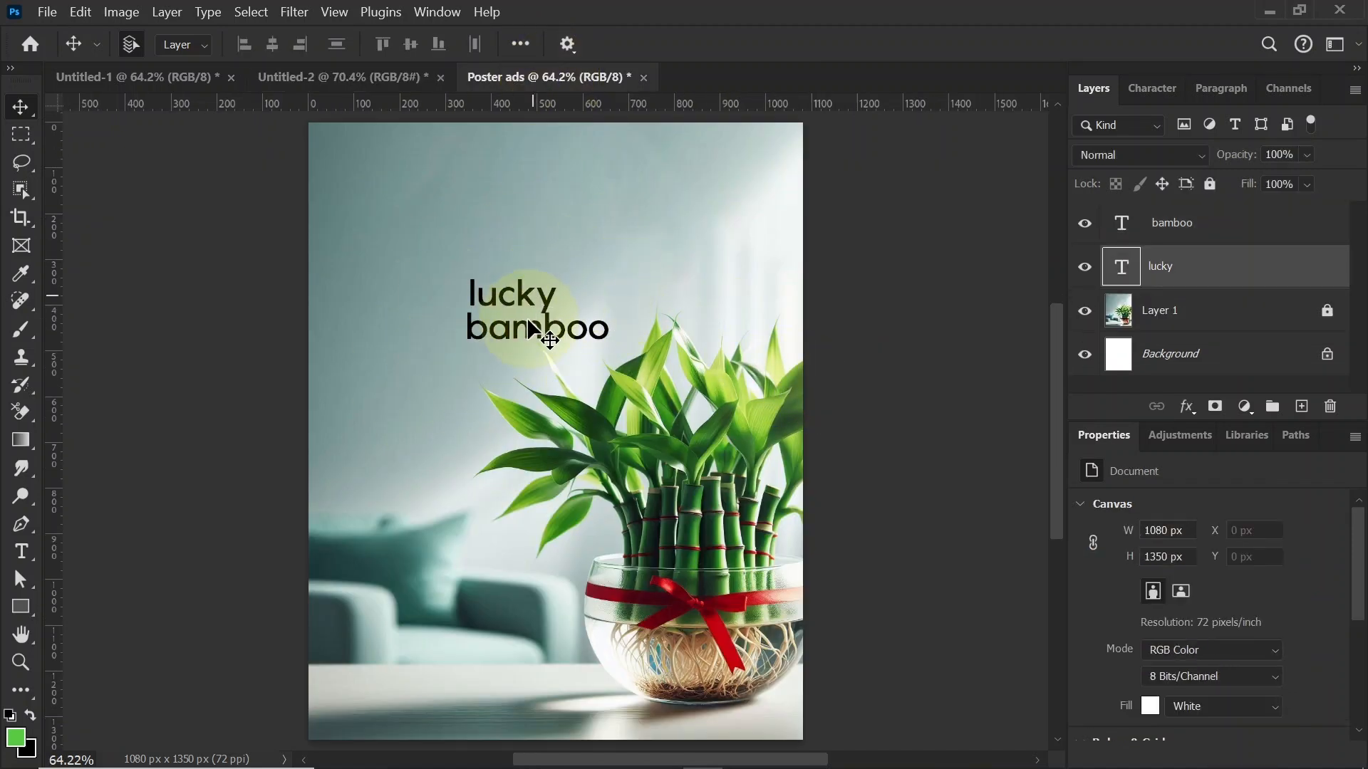
click(1142, 91)
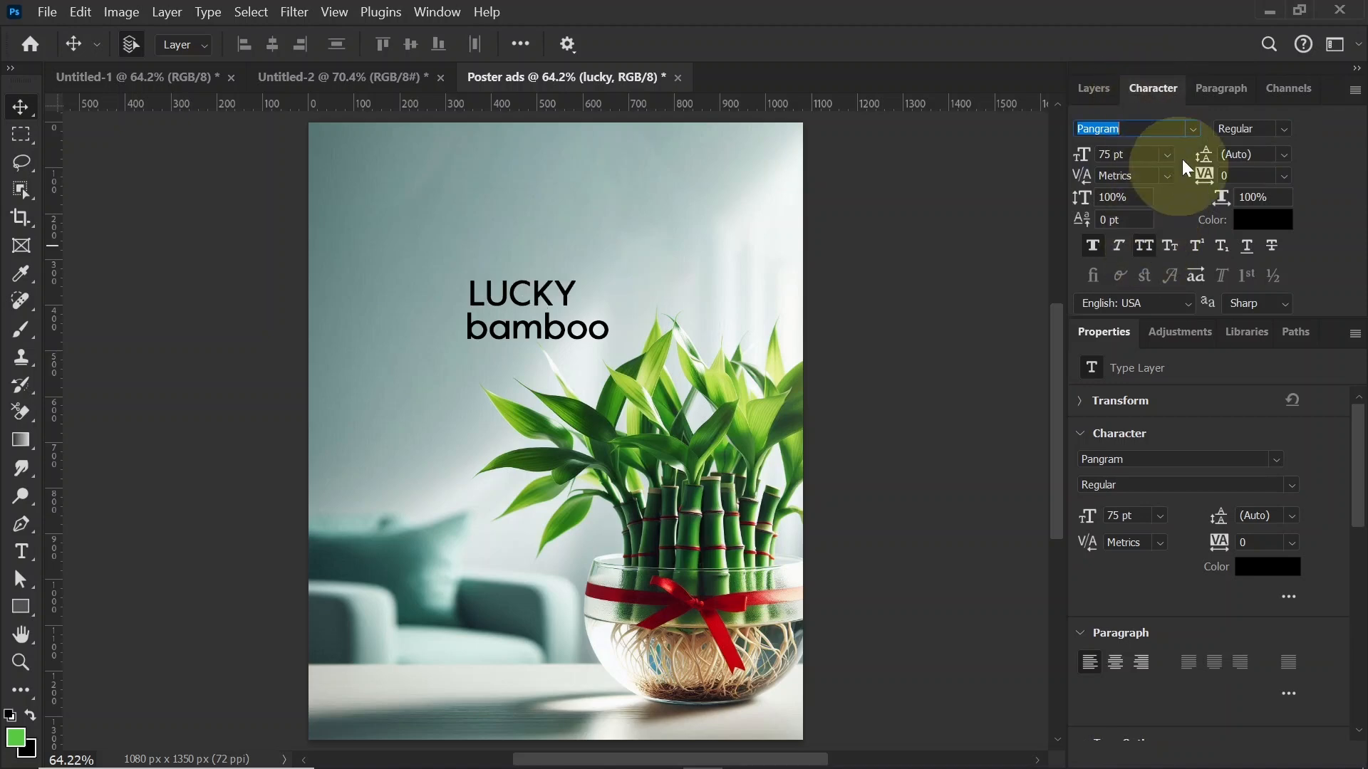
click(1193, 130)
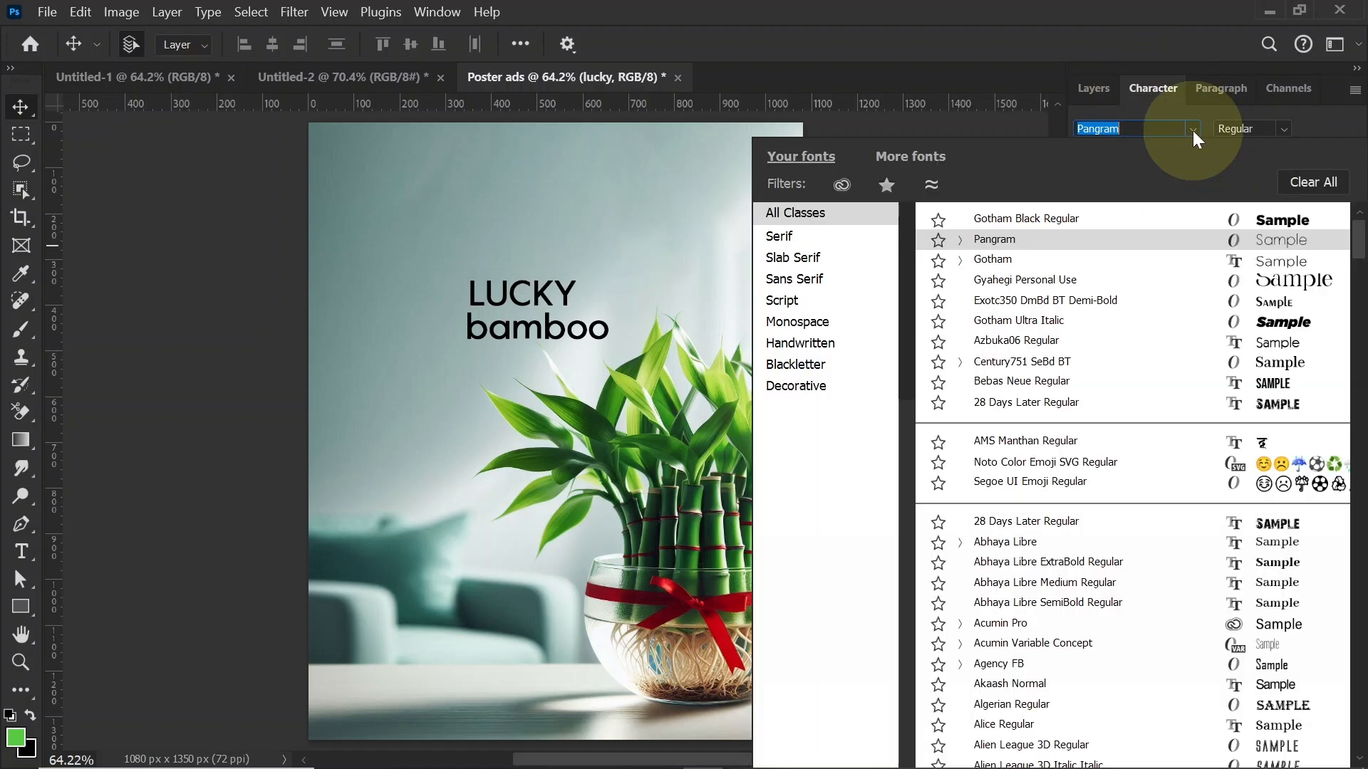
click(1277, 226)
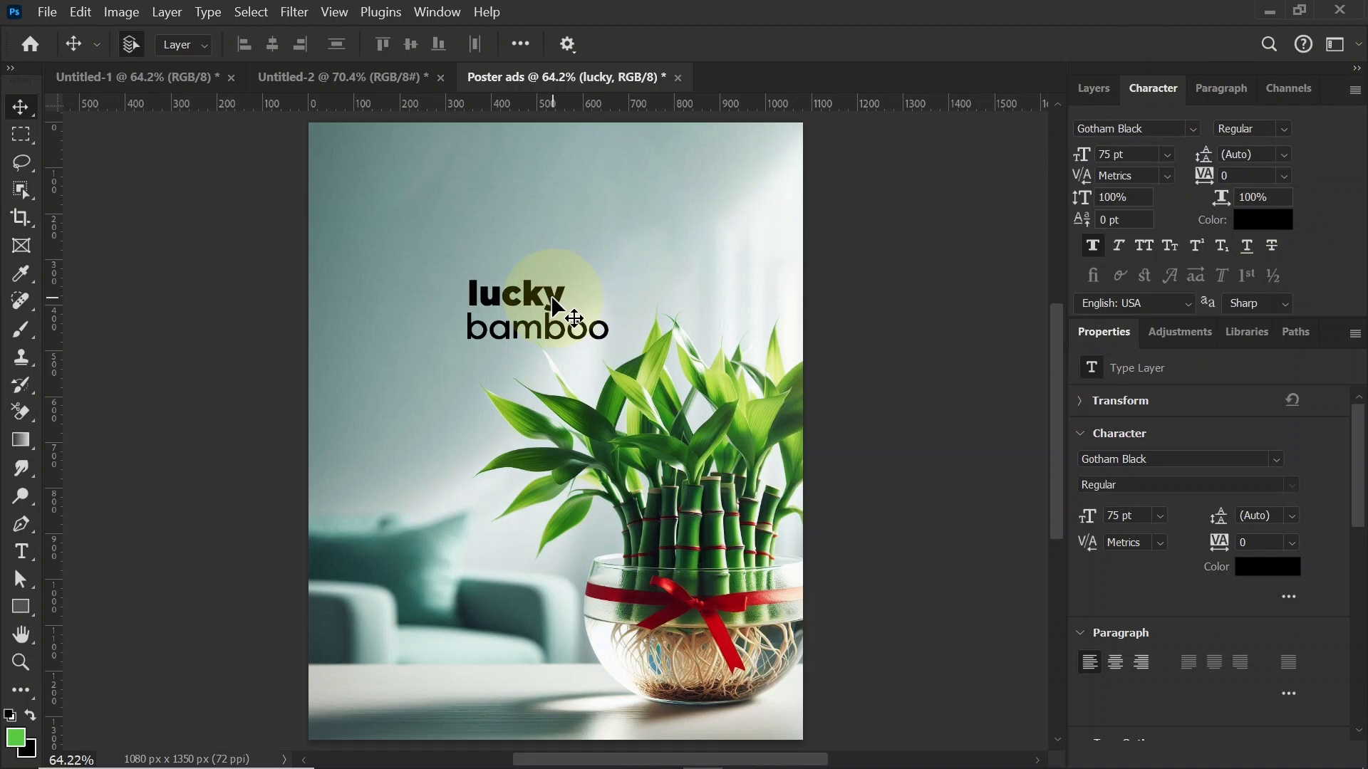
click(1144, 246)
Step: Move the LUCKY text to the poster's upper-left area and scale it up to about 127 pt
drag(506, 296, 566, 251)
key(ctrl)
key(ctrl+t)
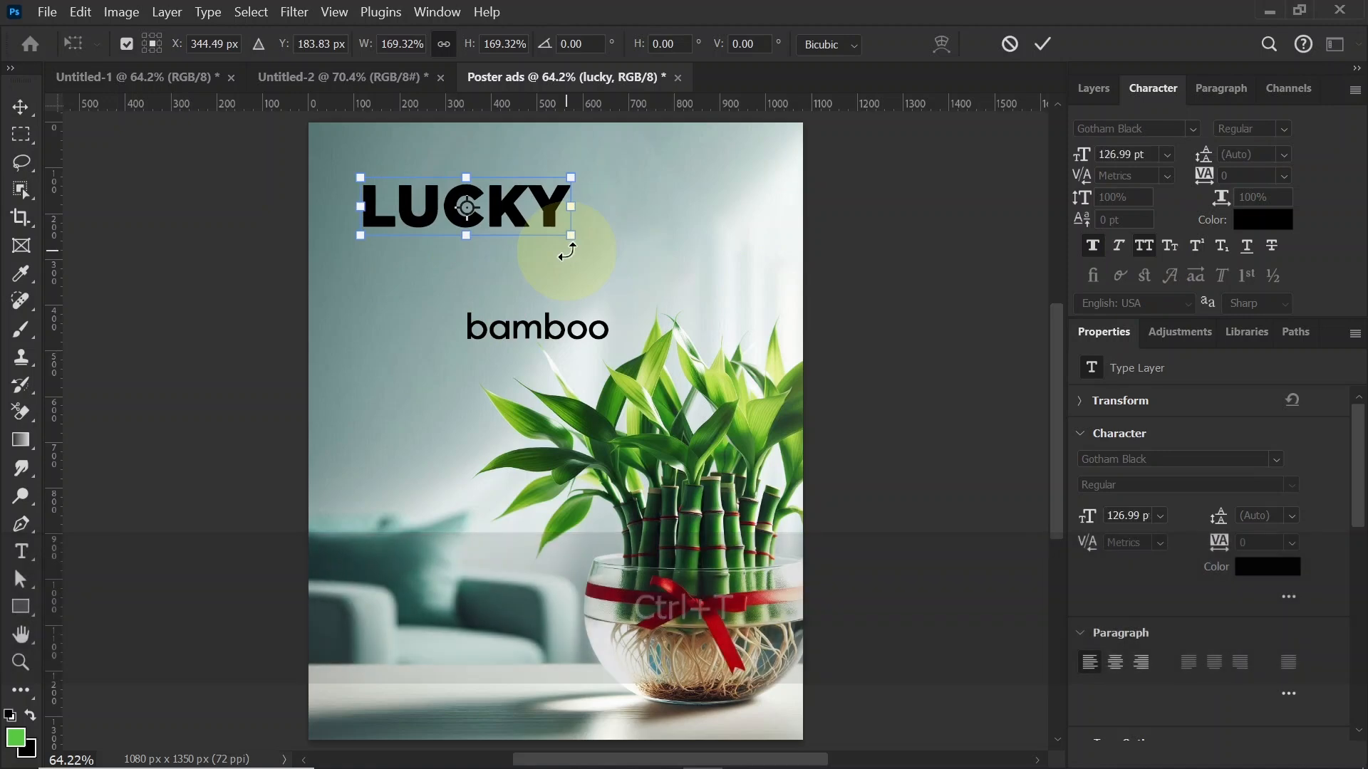
key(Return)
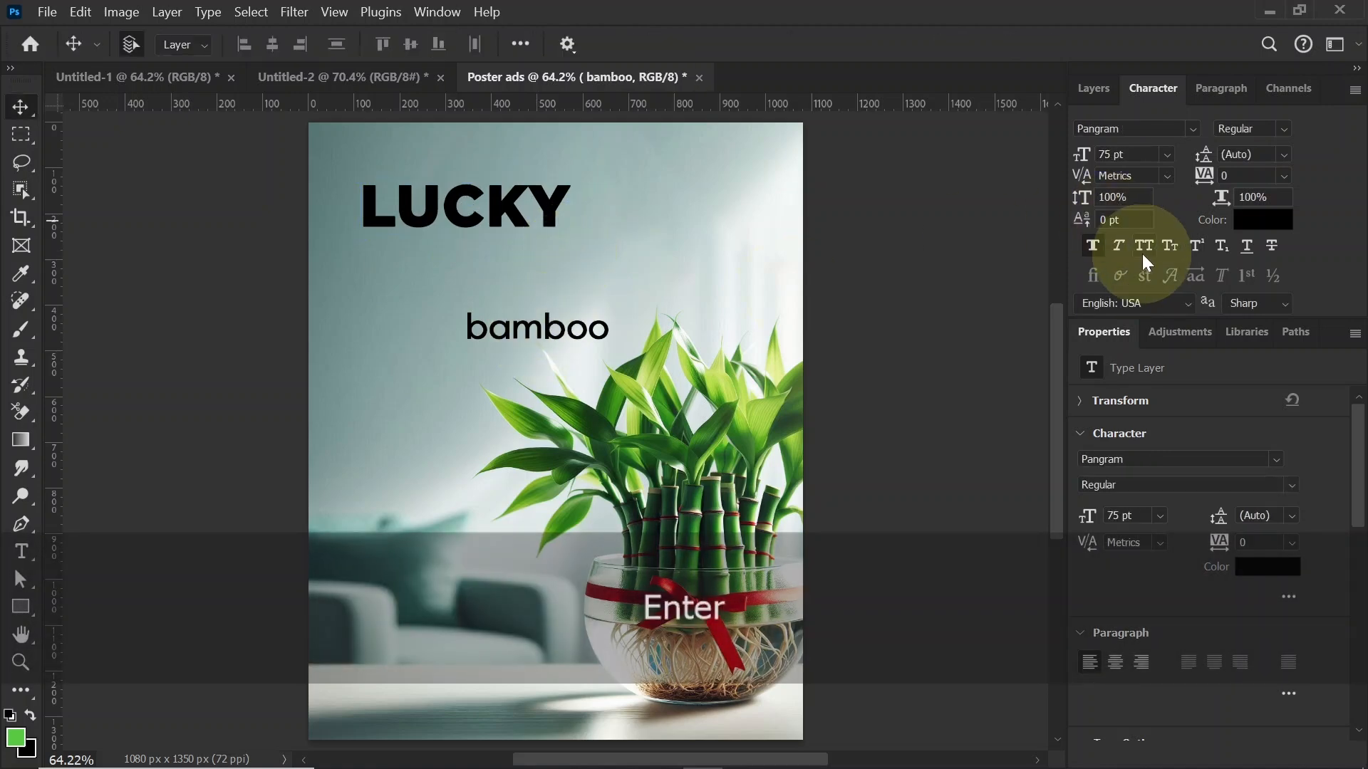
Step: Set the bamboo text to the Gotham Black font in All Caps
click(1191, 130)
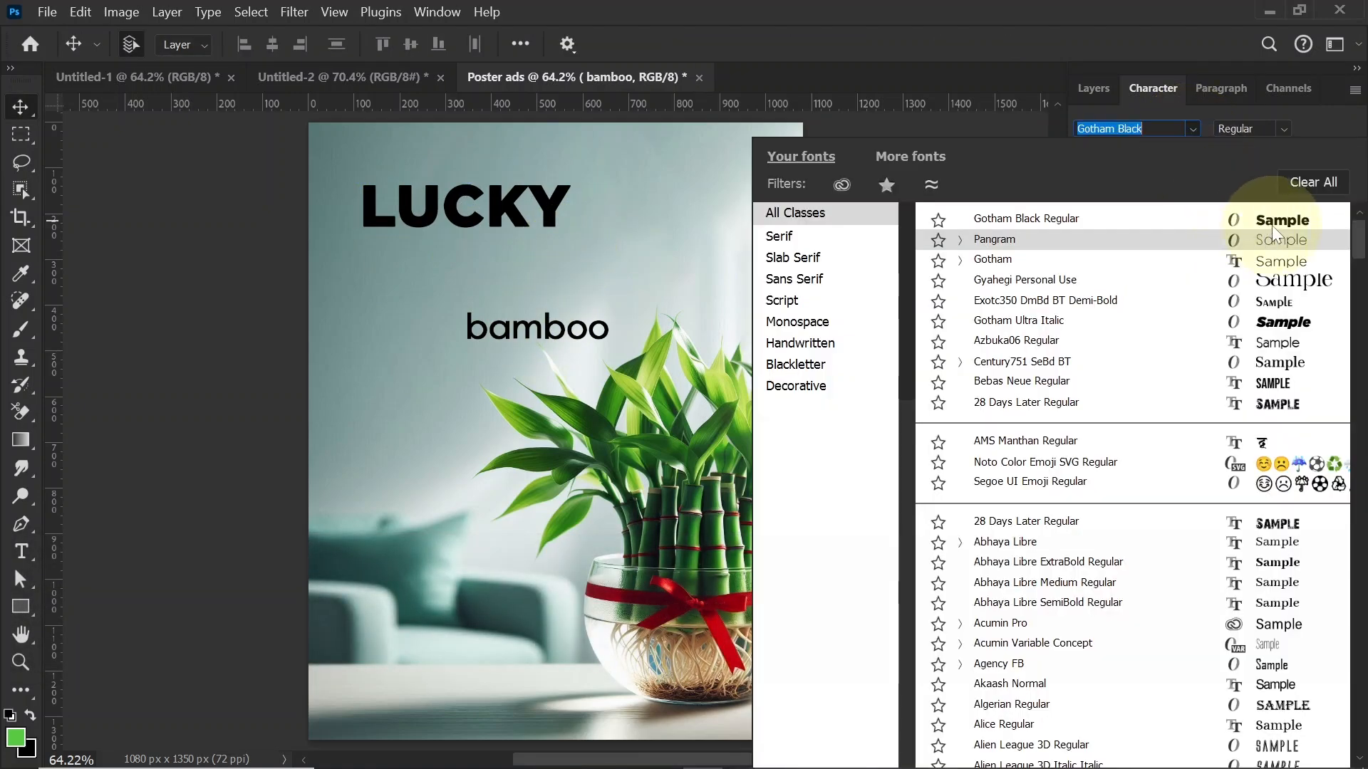
click(1211, 219)
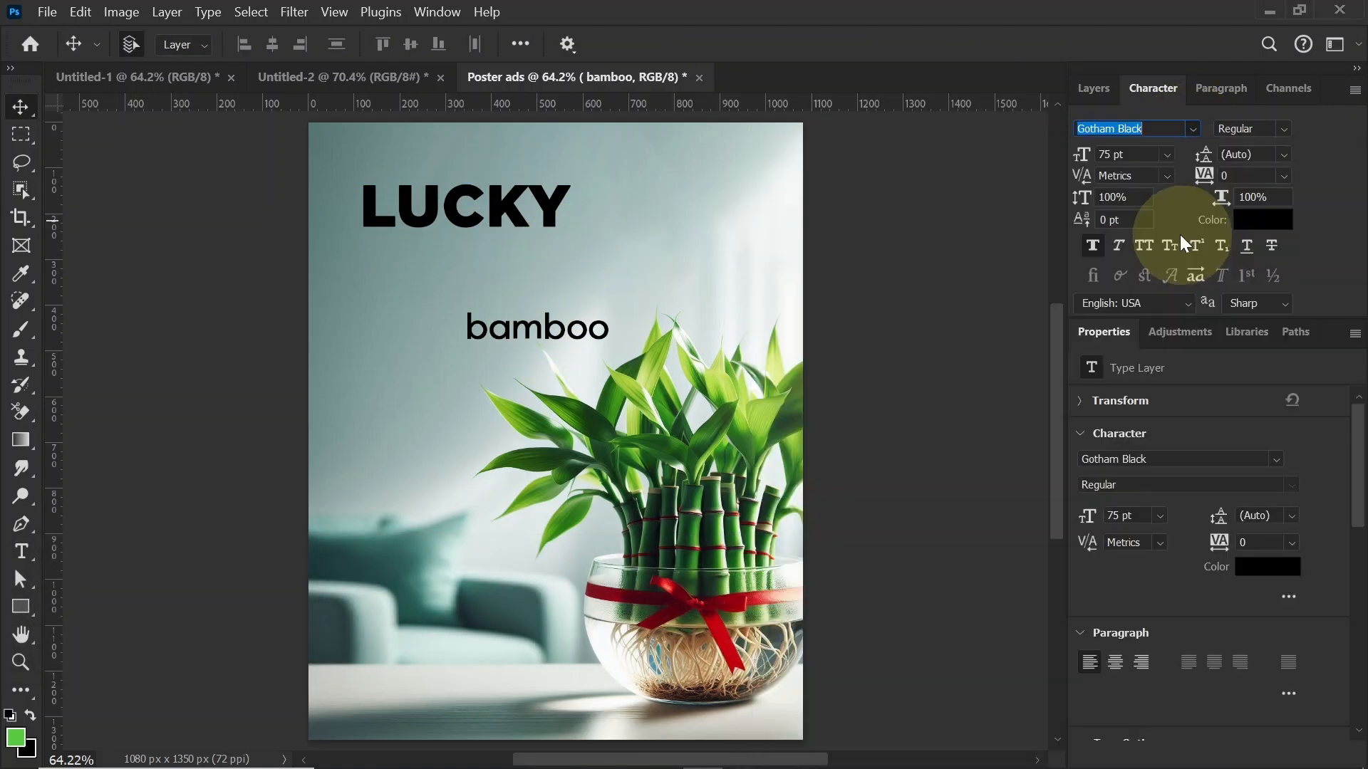
click(1145, 246)
Step: Cut the letters BOO out of the BAMBOO text, keeping BAM in the layer
double_click(551, 331)
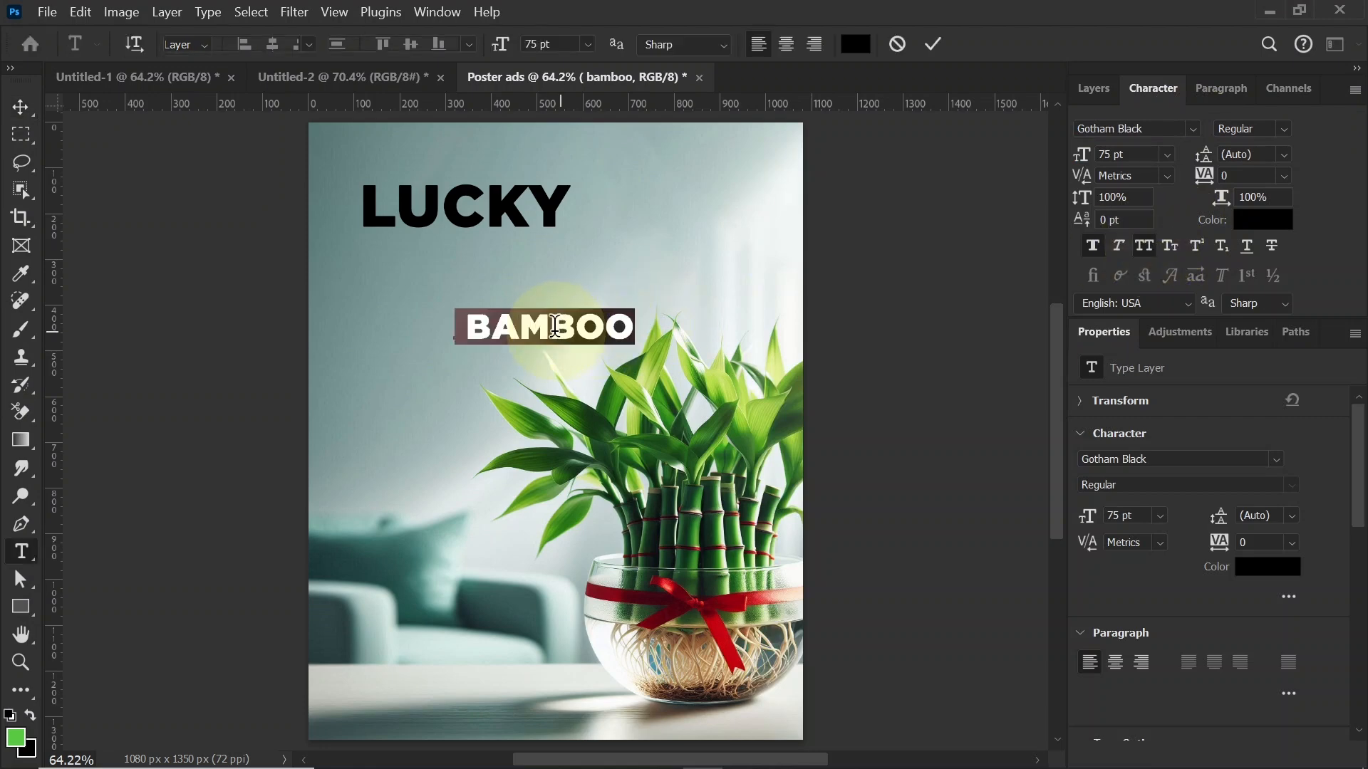
drag(547, 329, 718, 326)
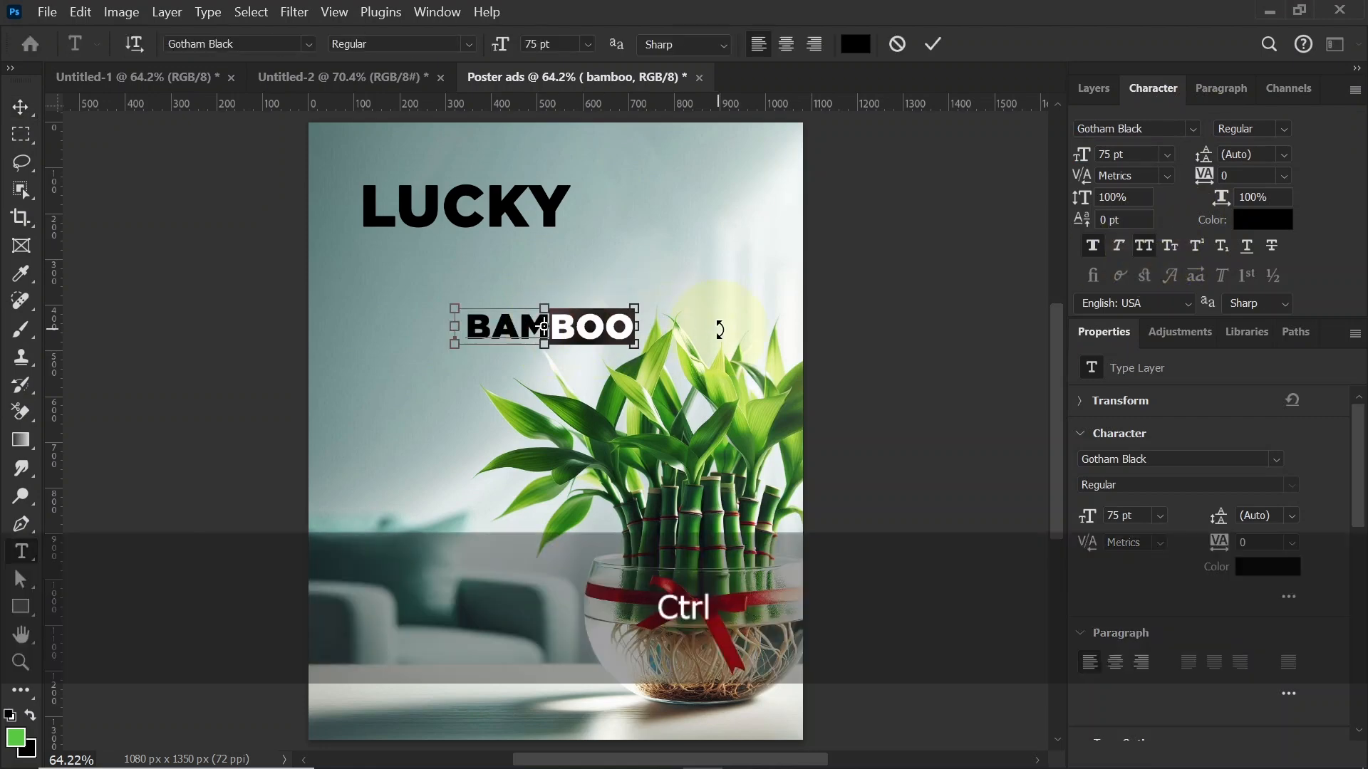
key(ctrl+x)
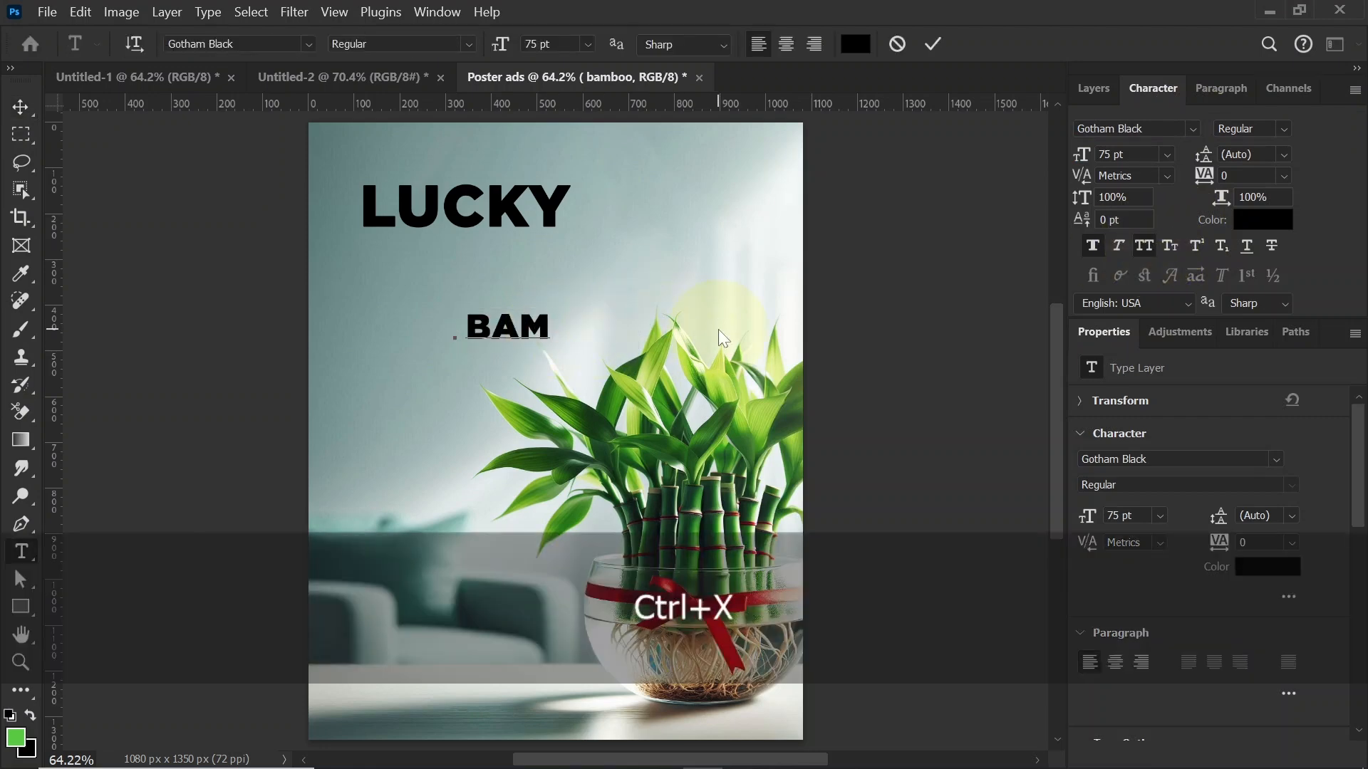
click(20, 108)
Step: Place the BAM text directly beneath LUCKY, scale it up to about 216 pt and nudge it closer to the line above
drag(522, 337, 554, 280)
key(ctrl+t)
key(Return)
key(Up)
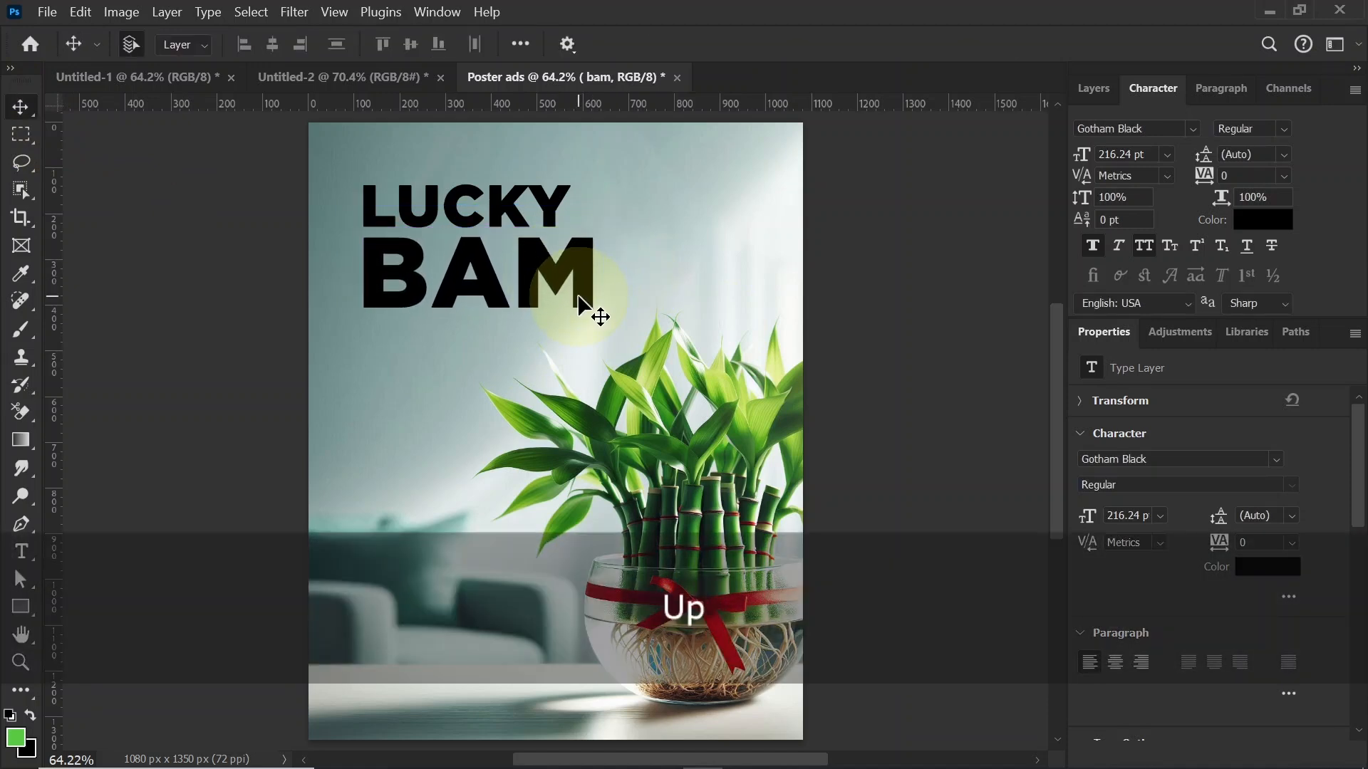
Step: Duplicate the BAM text downward, replace the copy's text with the cut BOO letters and align it directly under BAM
key(alt)
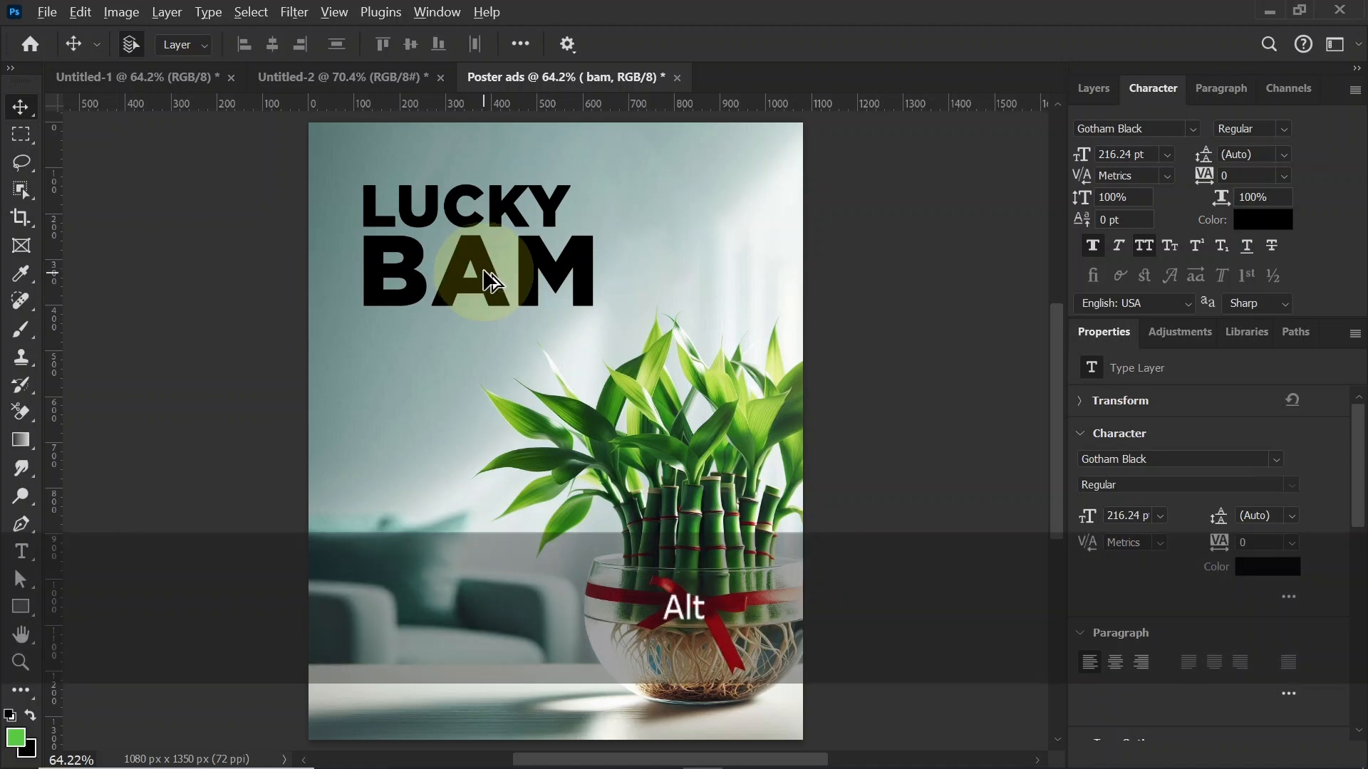
drag(484, 283, 491, 369)
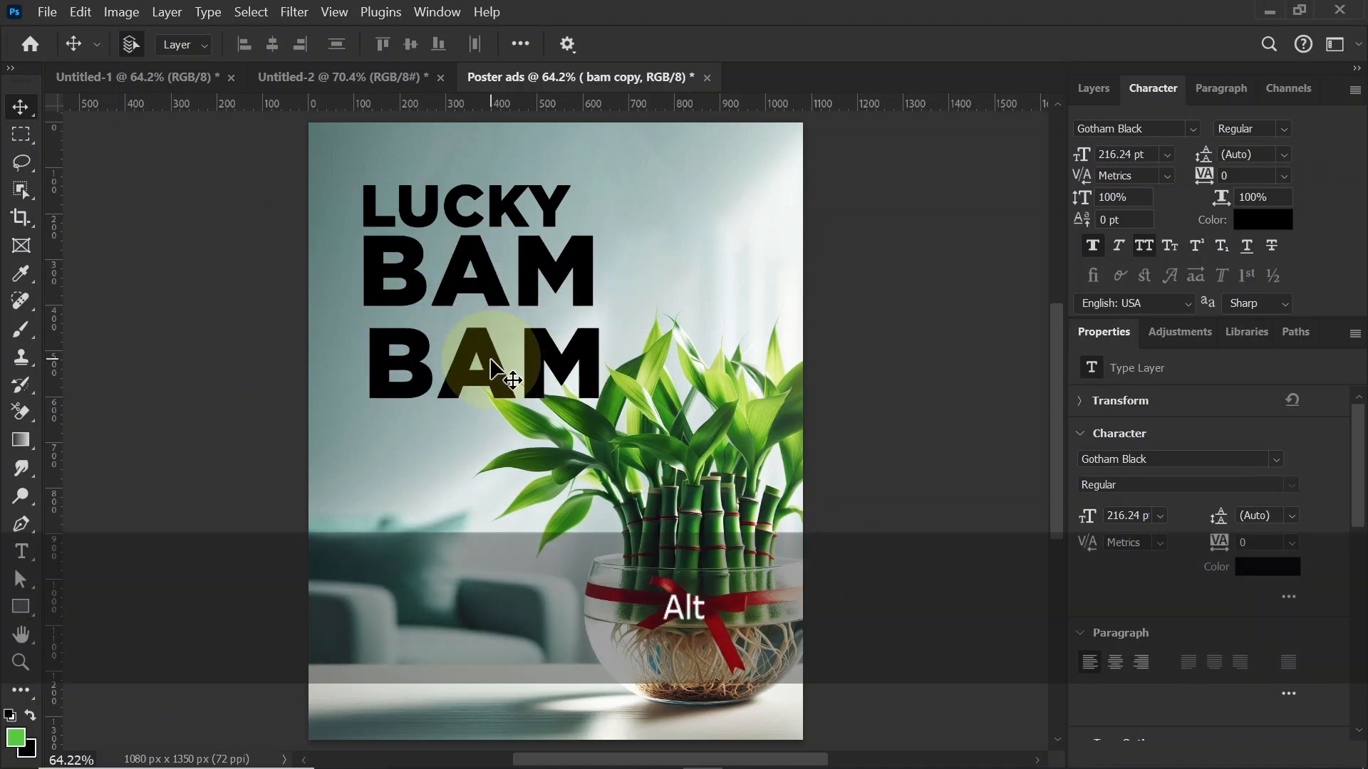
double_click(490, 358)
key(ctrl+v)
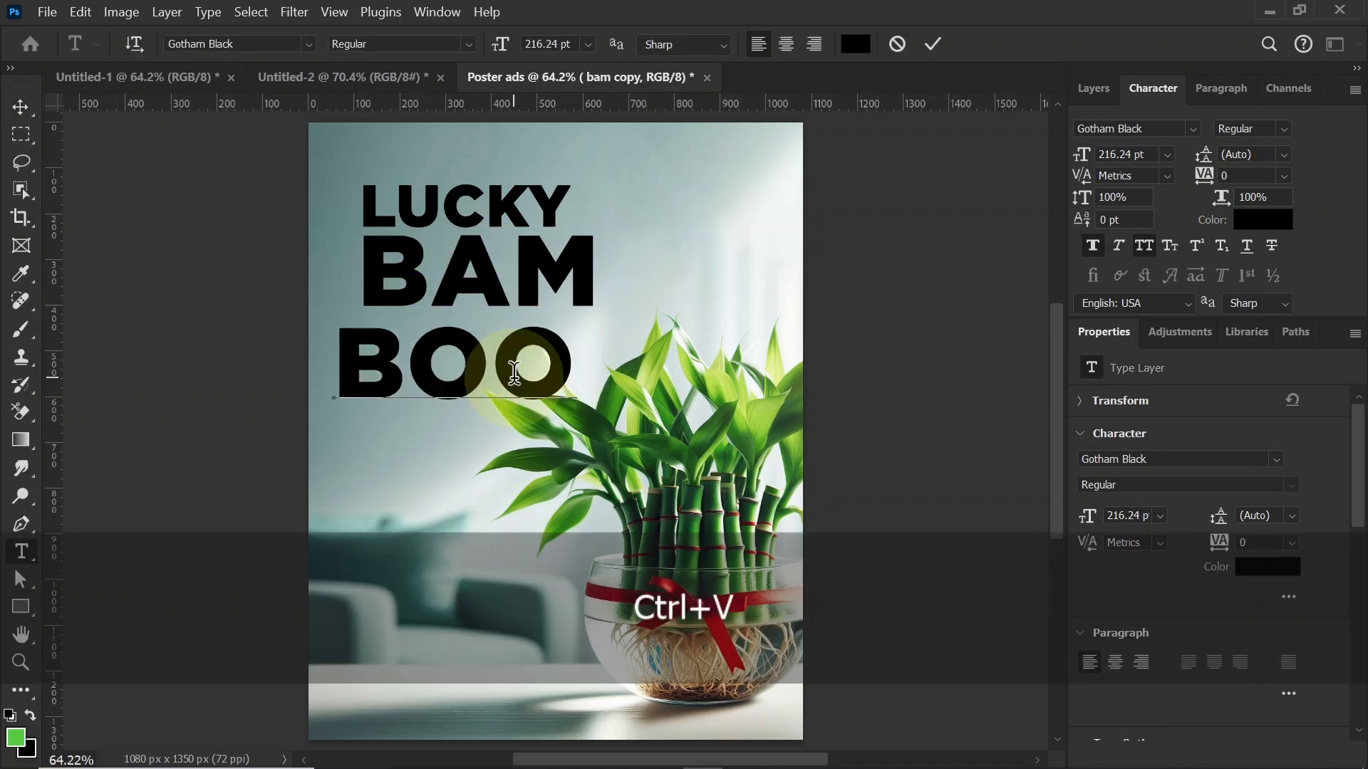
click(22, 107)
drag(374, 342, 400, 340)
click(417, 198)
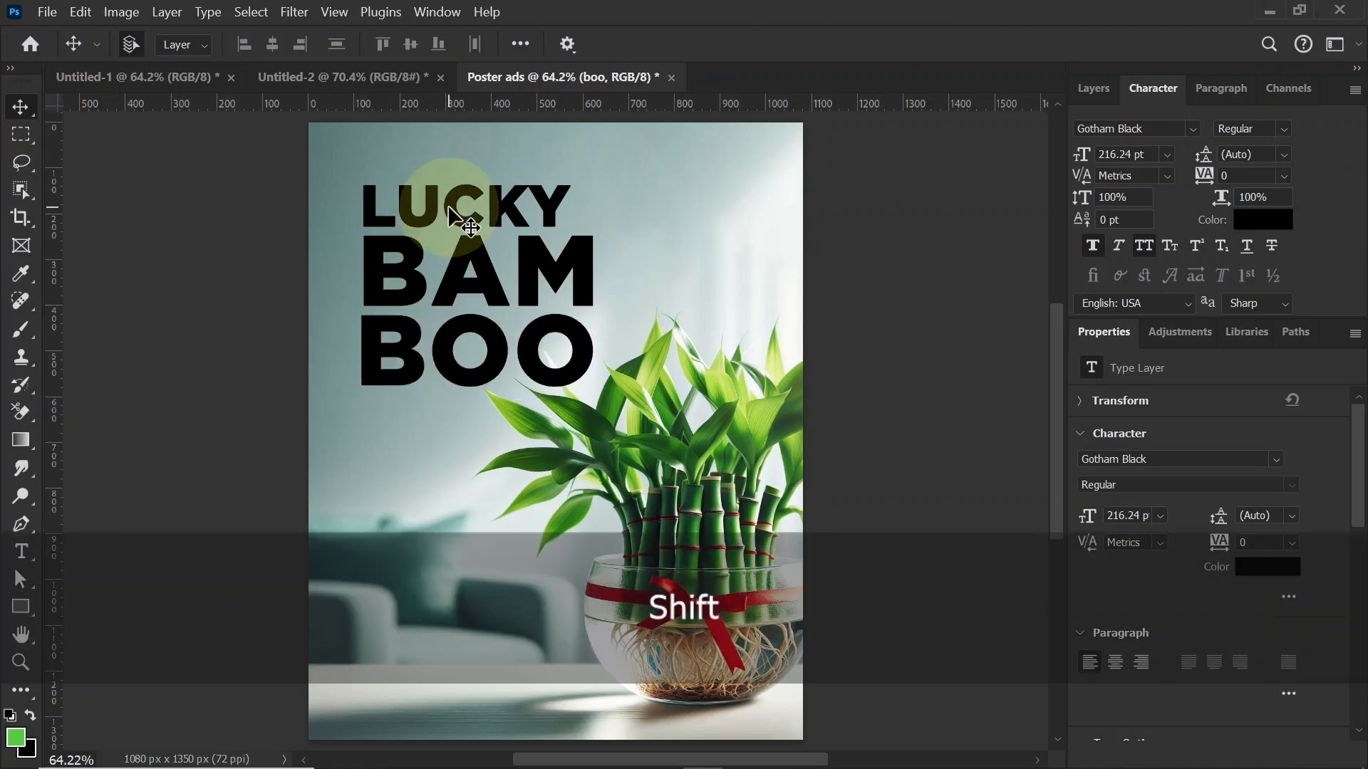
shift+click(490, 280)
drag(502, 355, 498, 338)
key(ctrl+z)
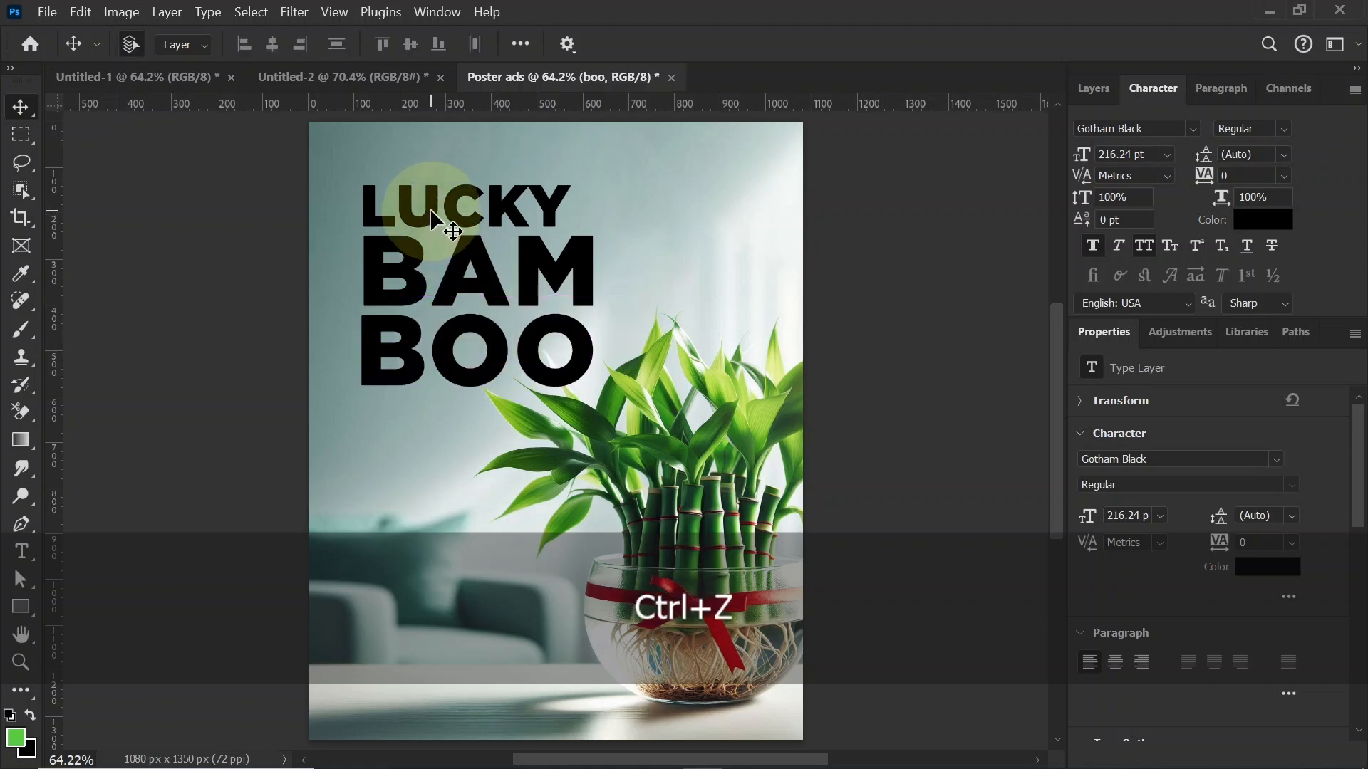
Step: Move the LUCKY, BAM and BOO lines together slightly up and to the left, and deselect them
shift+click(497, 354)
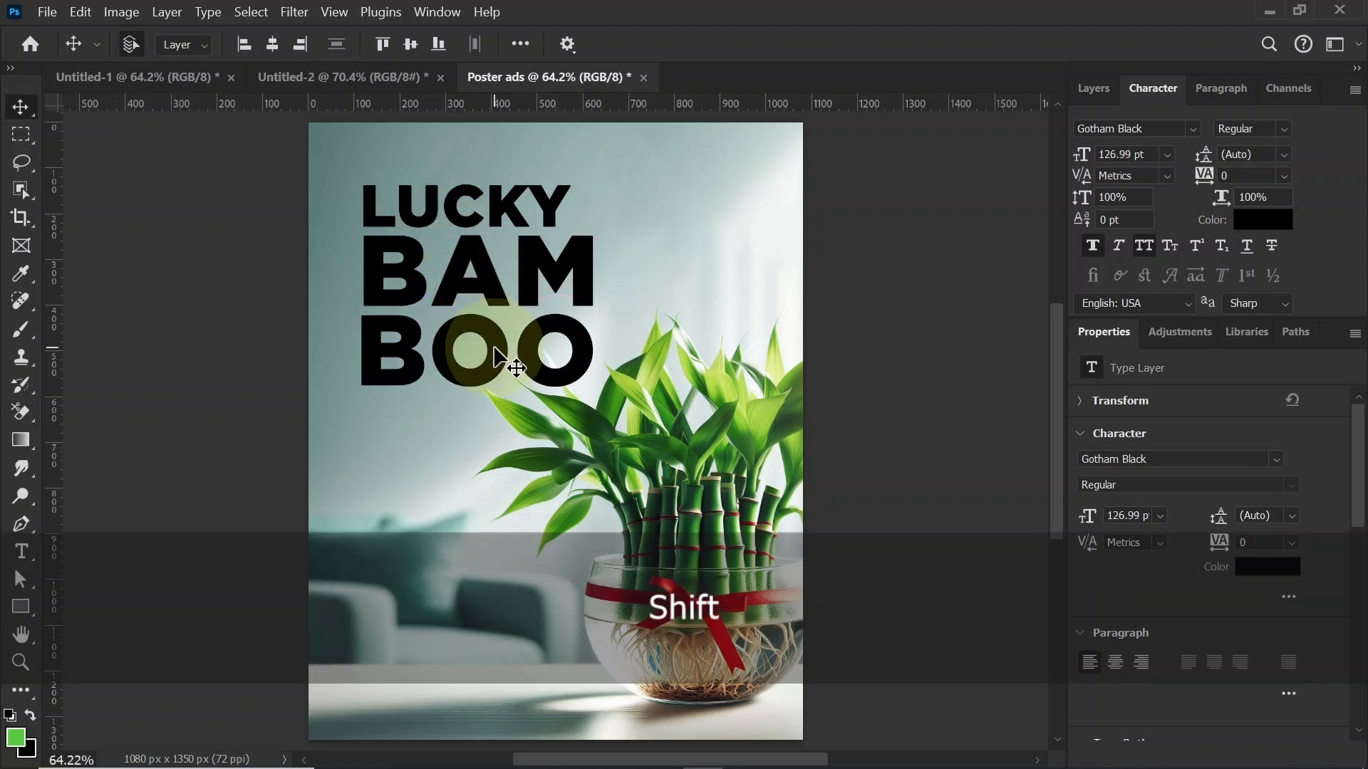
mouse_move(497, 355)
mouse_down()
mouse_move(490, 325)
mouse_move(490, 342)
mouse_up()
click(972, 332)
Step: Add a vertical guide along the left edge of the title text, with the rulers shown
key(ctrl+r)
key(ctrl+r)
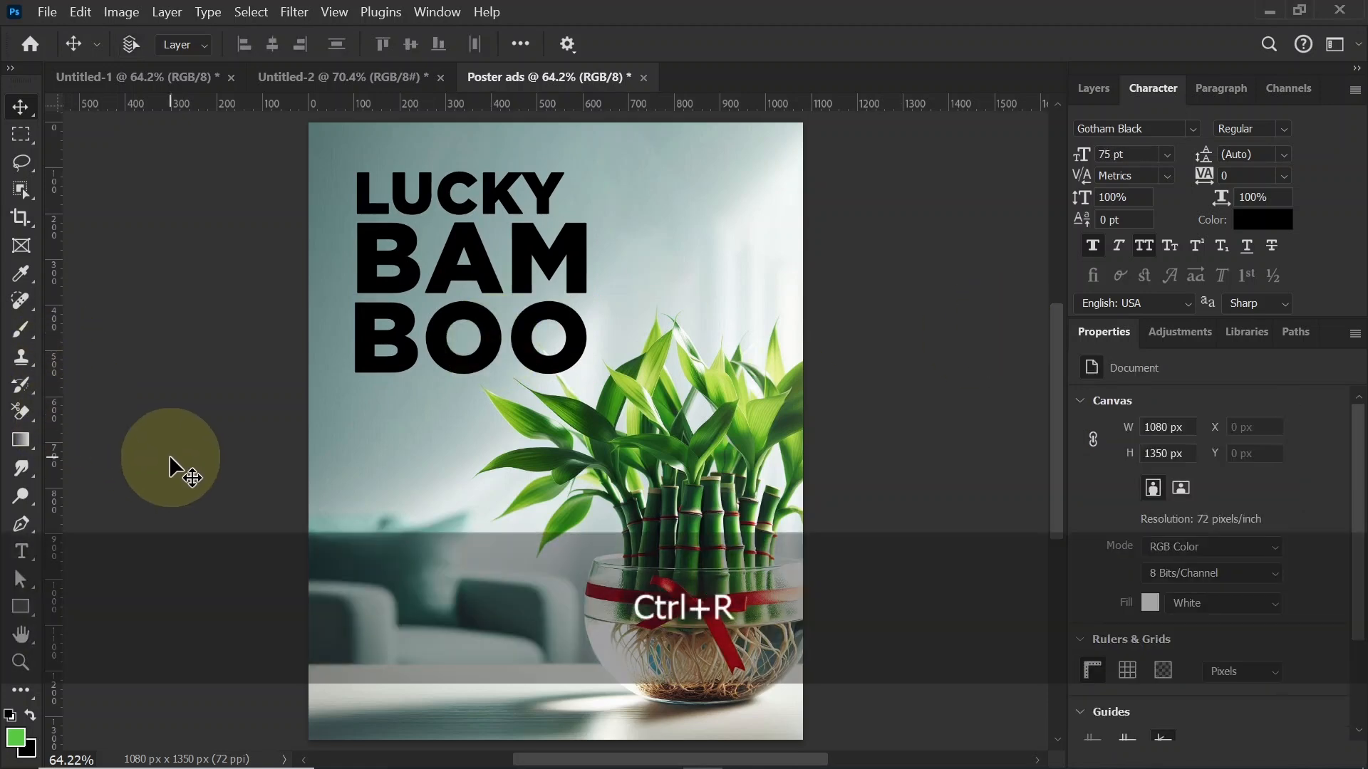
drag(52, 322, 357, 322)
Step: Align the left edges of the BOO, BAM and LUCKY letters precisely to the vertical guide
key(ctrl+equal)
key(ctrl+equal)
key(ctrl+equal)
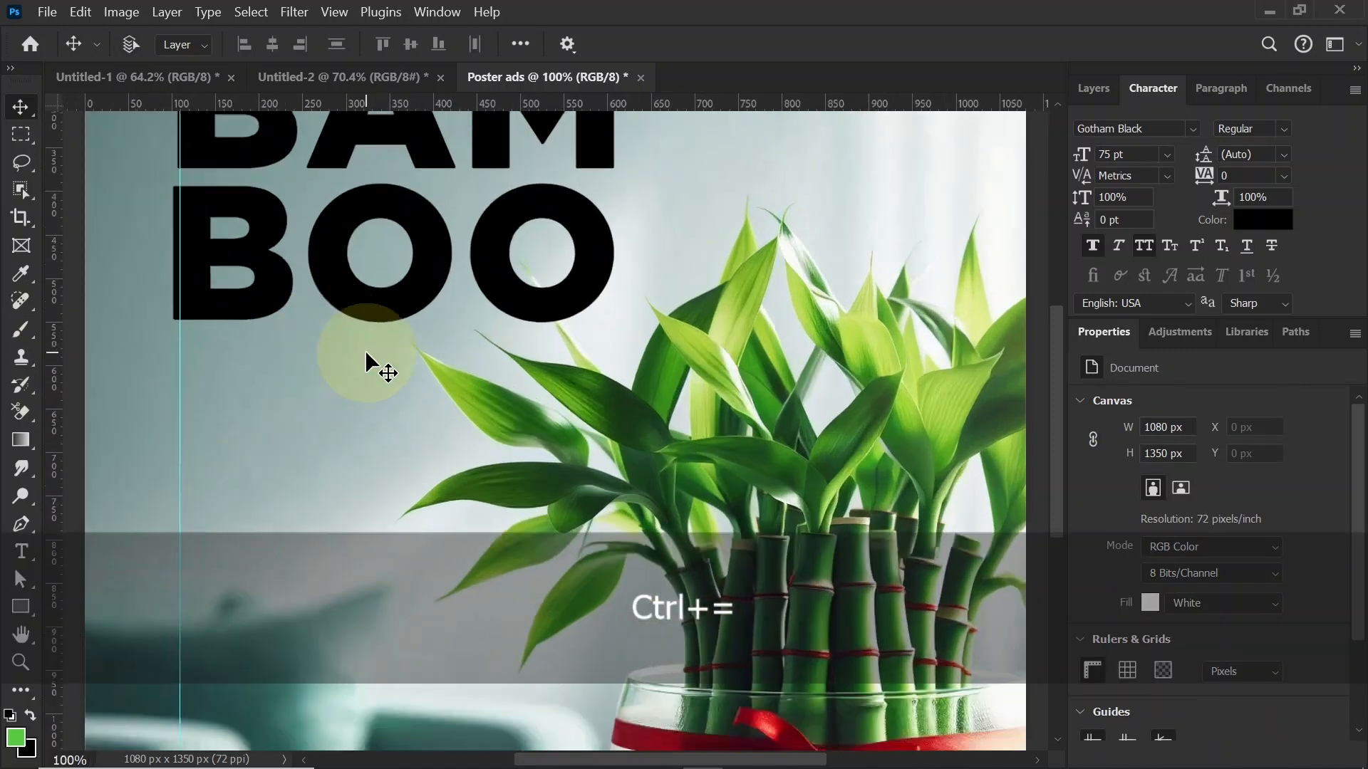
key(space)
drag(250, 305, 655, 609)
drag(479, 390, 485, 388)
key(space)
drag(462, 466, 465, 535)
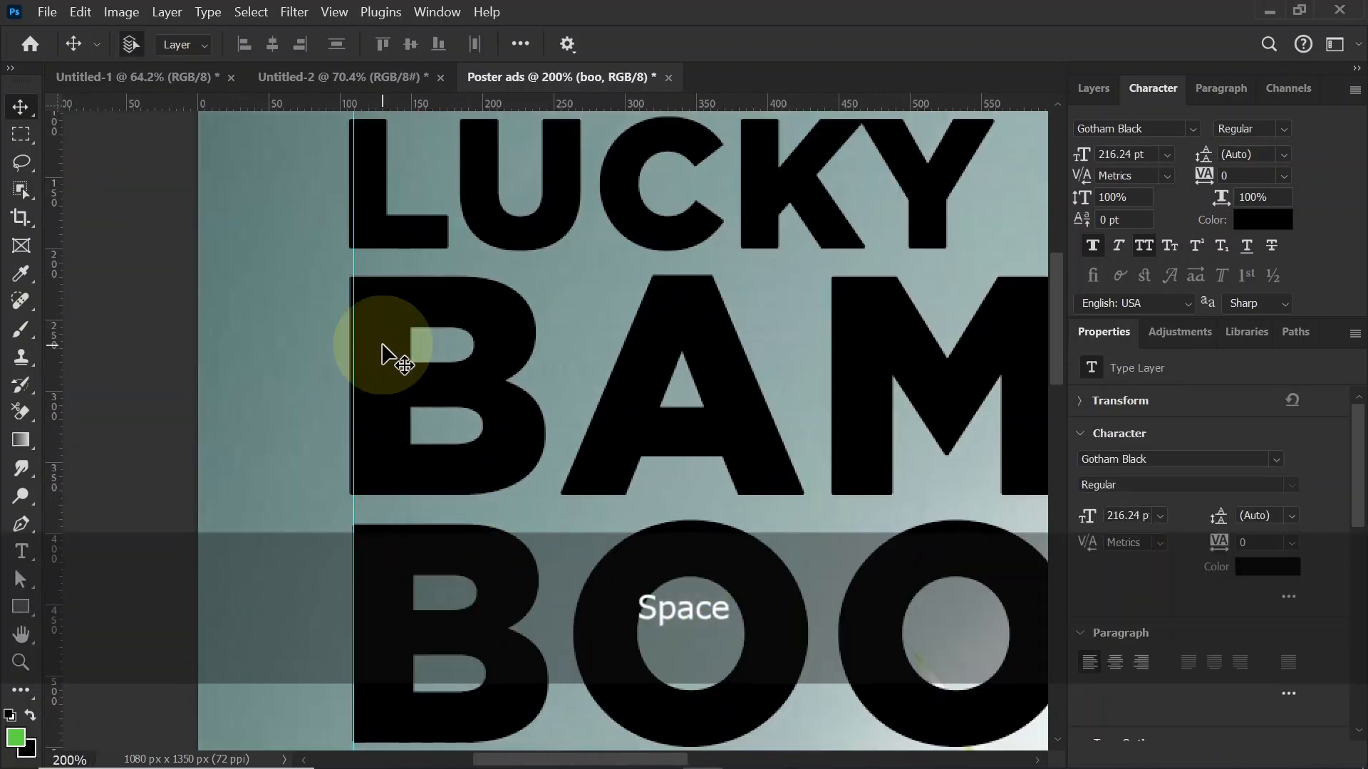
drag(383, 344, 386, 345)
key(space)
drag(382, 238, 382, 354)
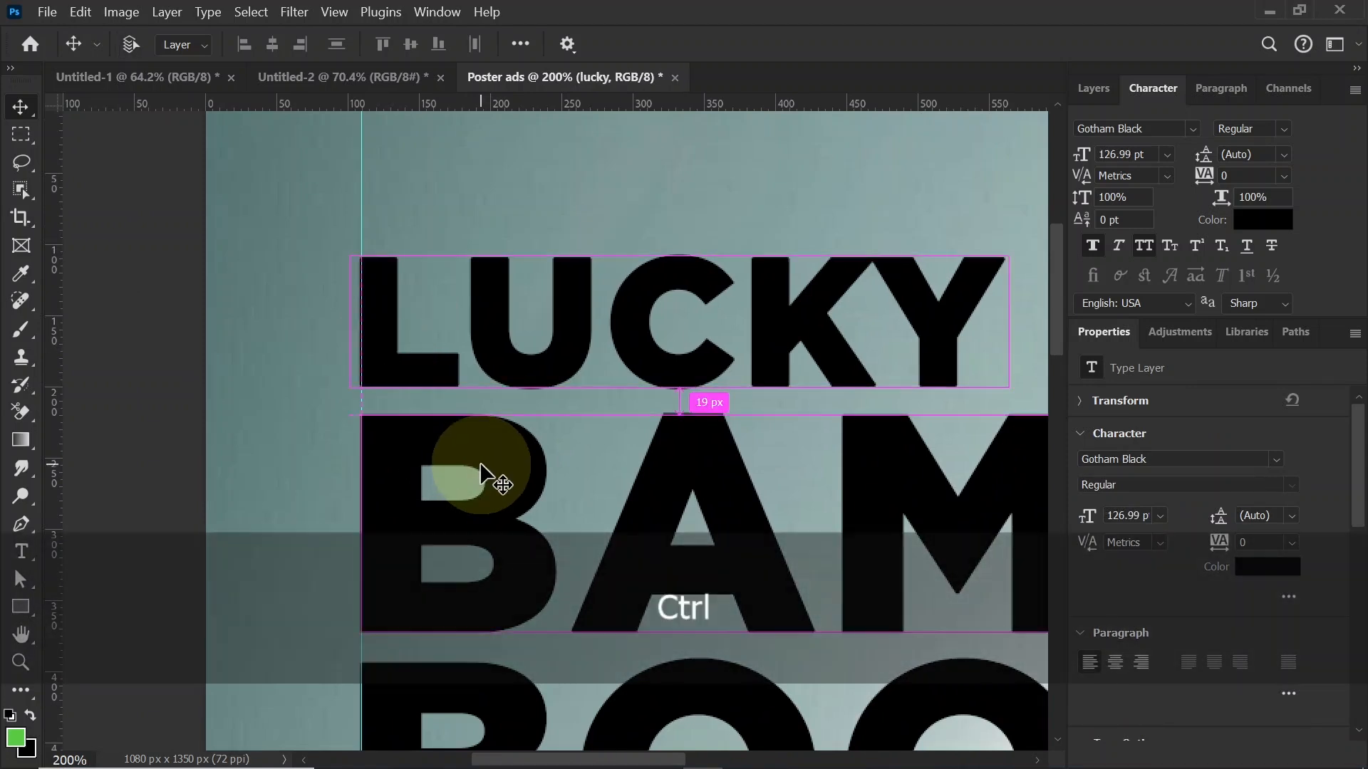
Step: Scale the LUCKY text to about 109.6% so its width matches the BAM line
key(ctrl+0)
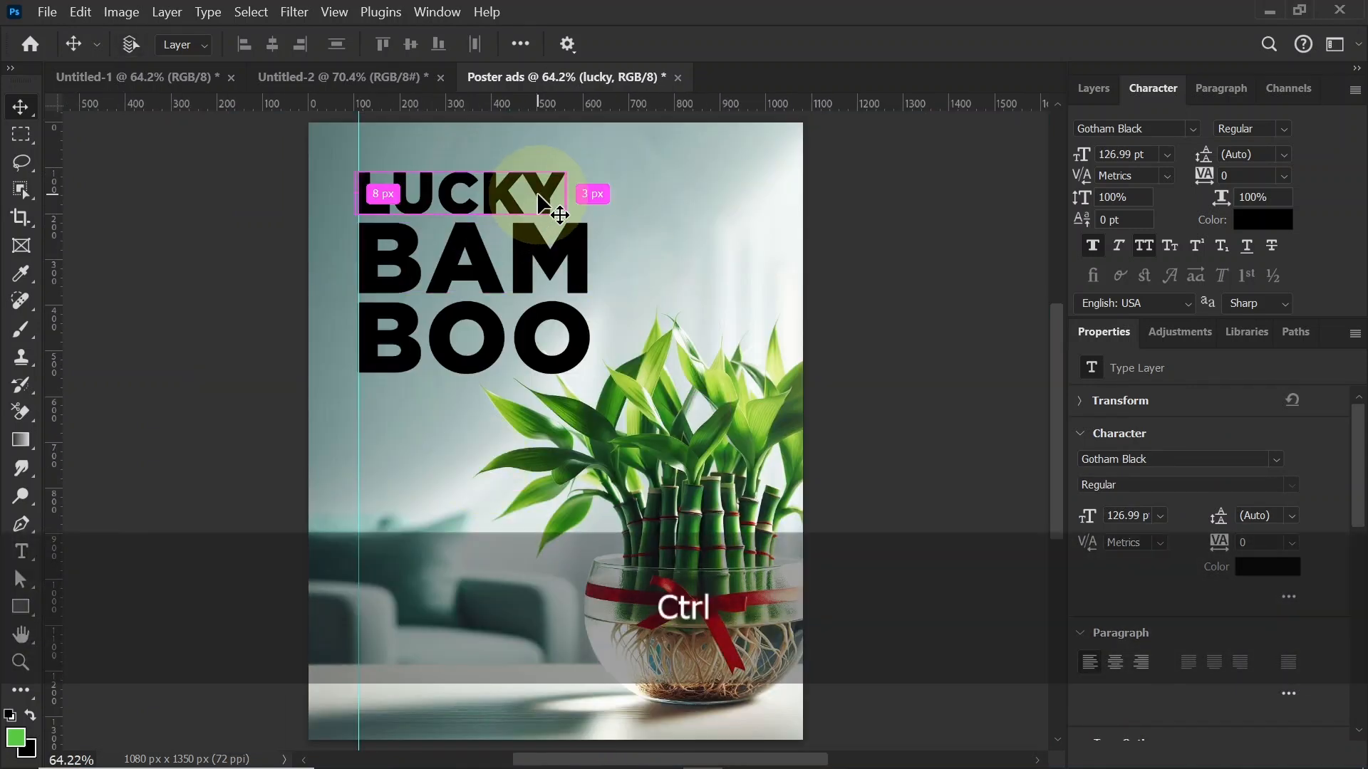
key(ctrl+t)
drag(566, 165, 589, 157)
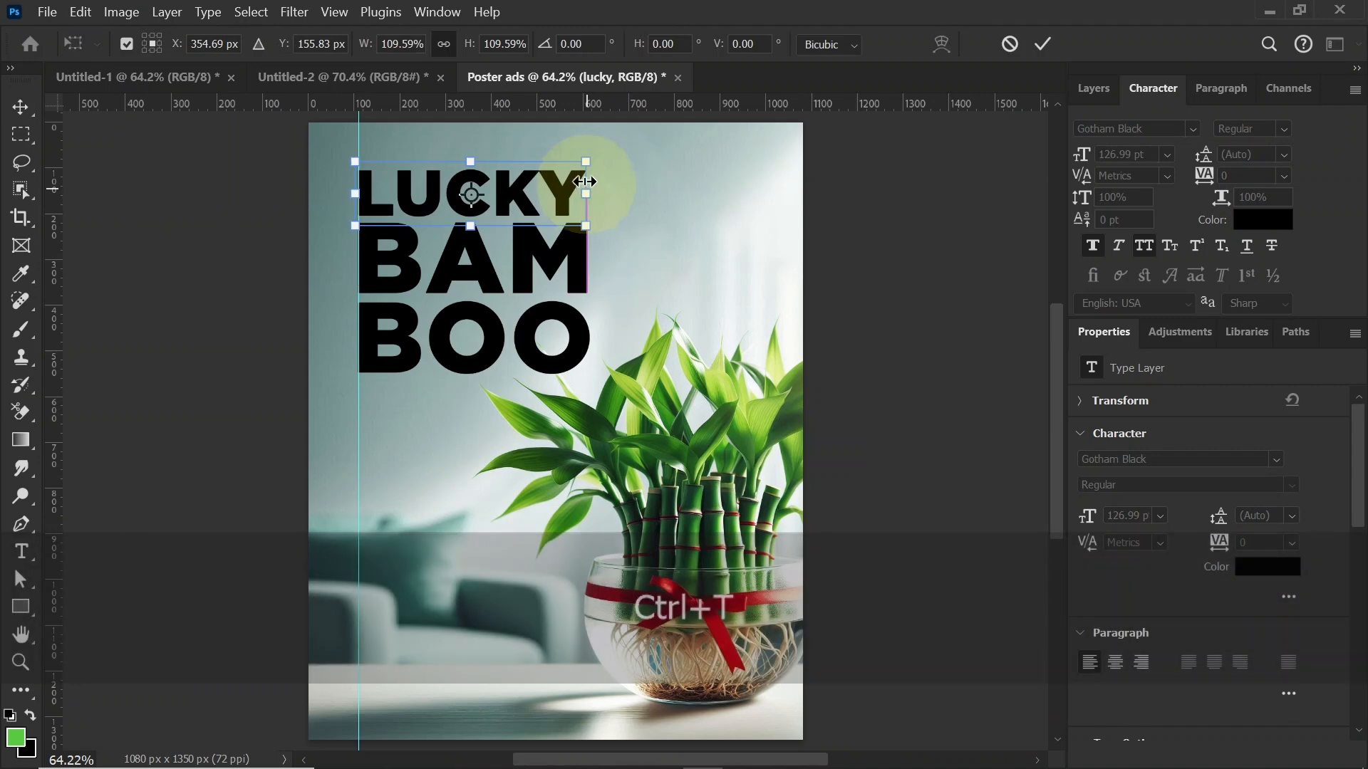
key(Return)
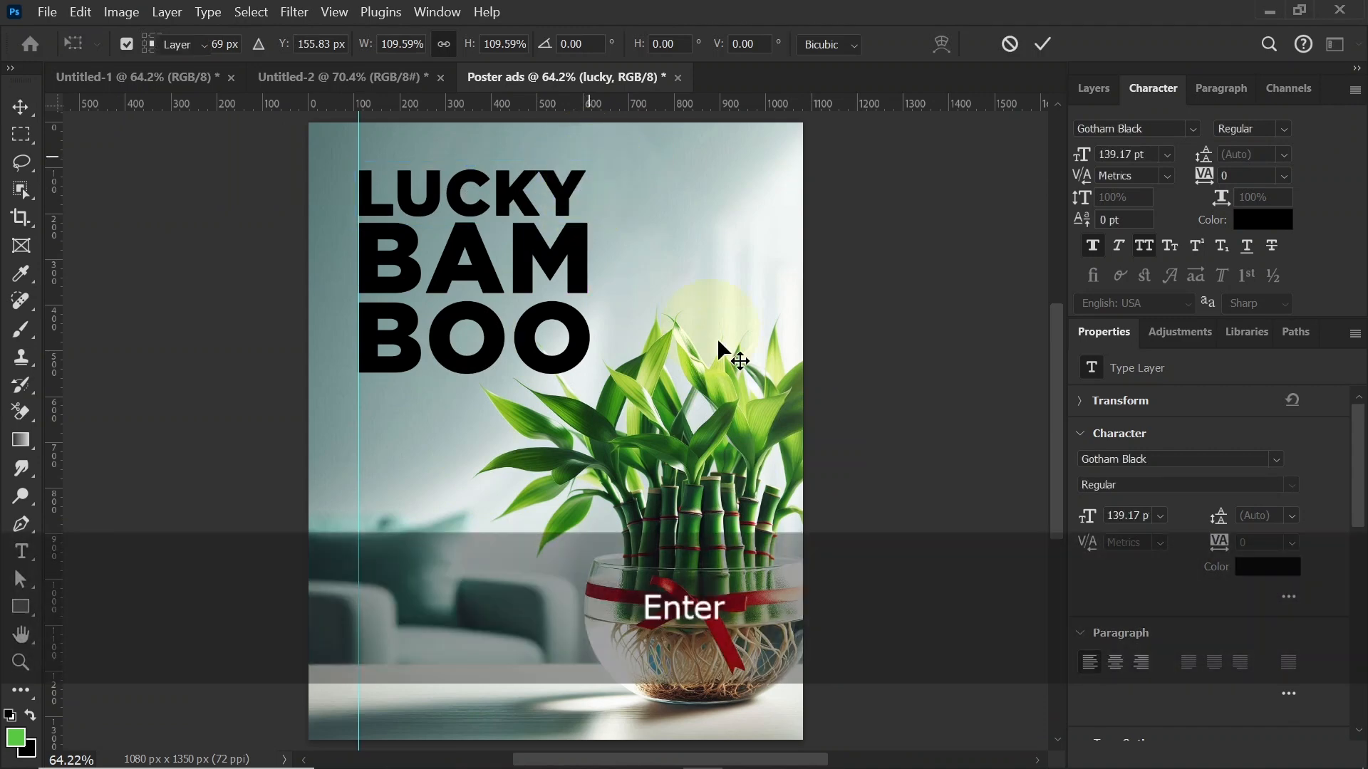
Step: Cut the line "bring lucky & positivity to your space!" from the text block in the Untitled-2 document
click(385, 78)
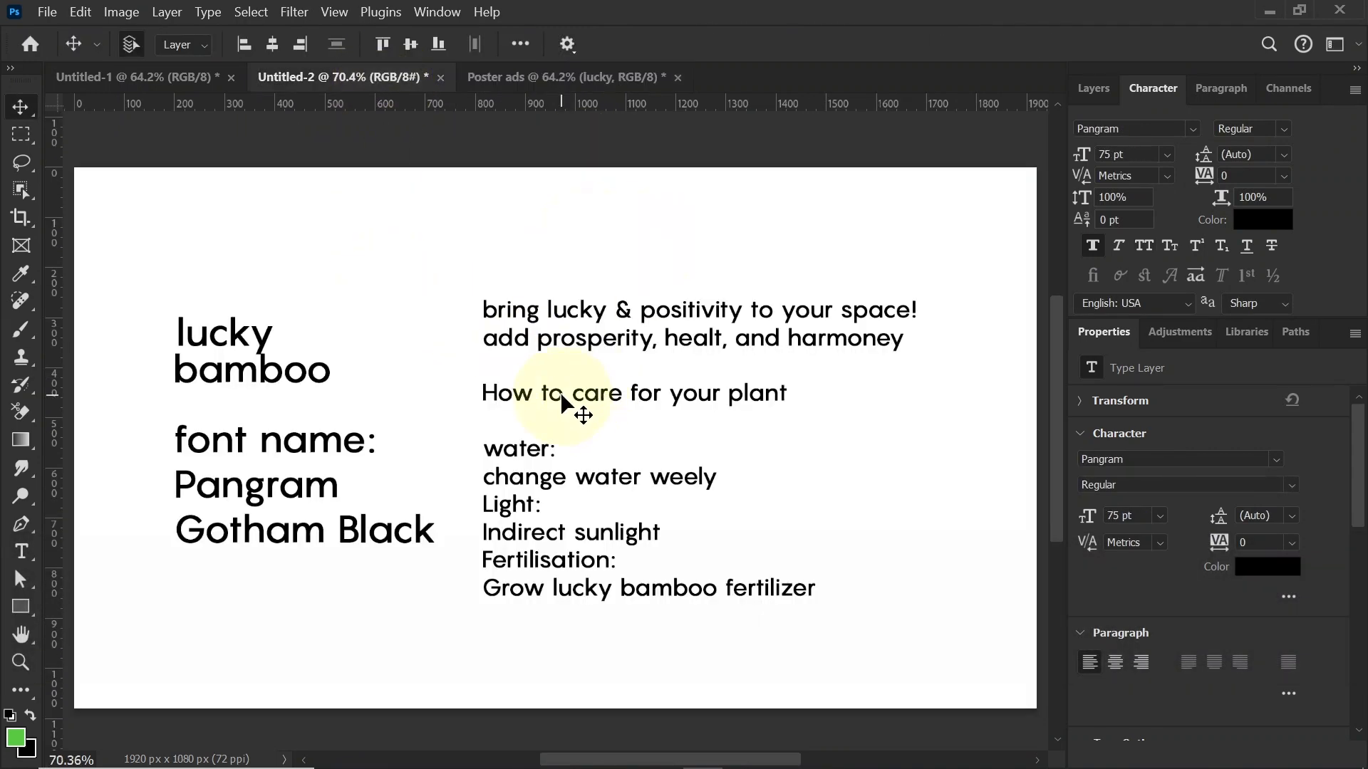
double_click(562, 402)
click(547, 310)
drag(483, 306, 872, 307)
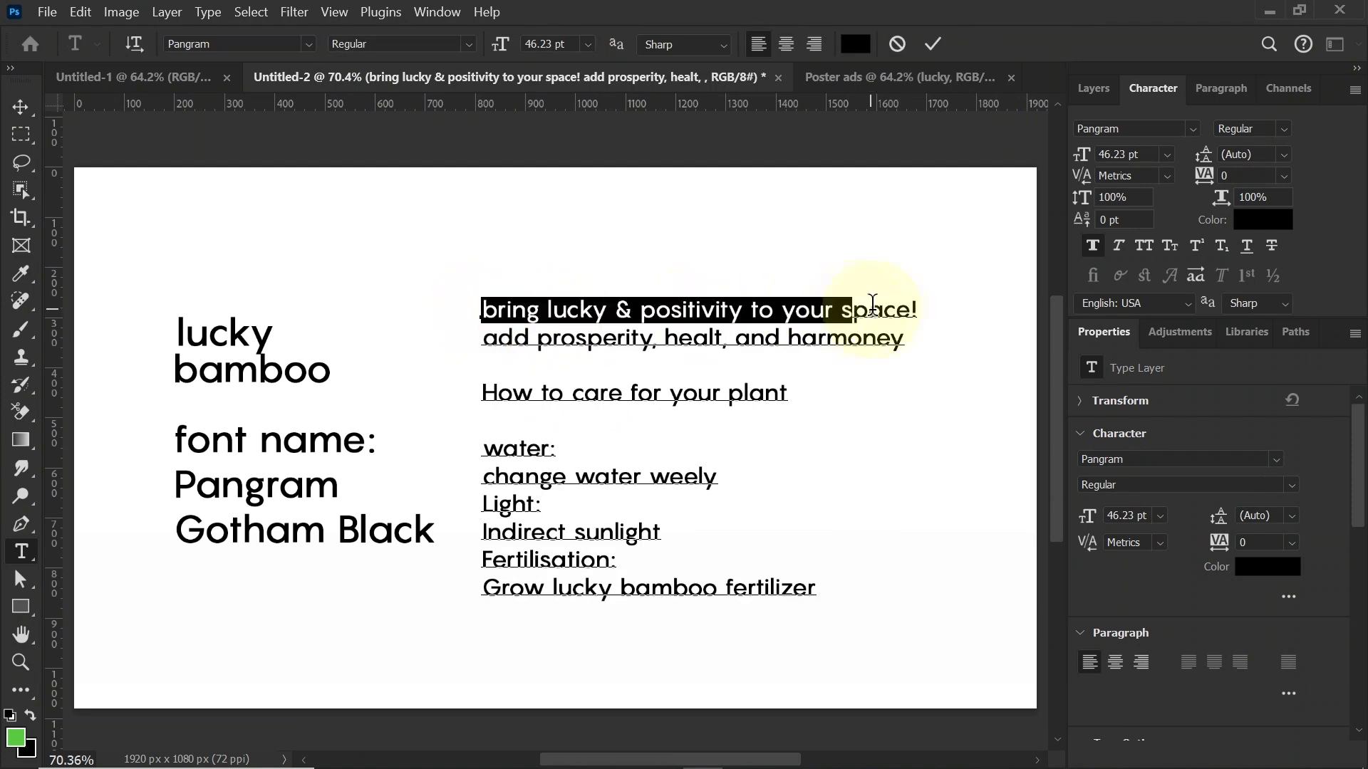
key(ctrl)
key(ctrl+x)
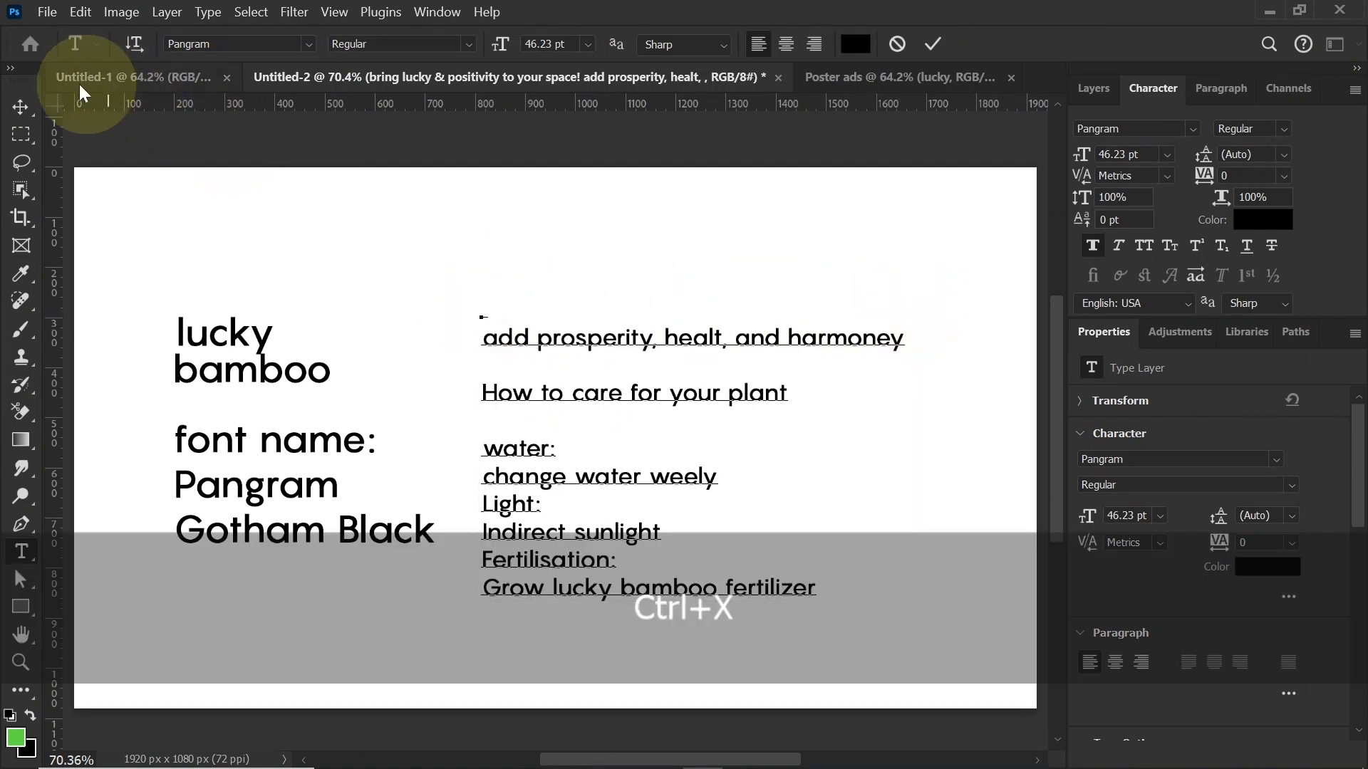
click(20, 109)
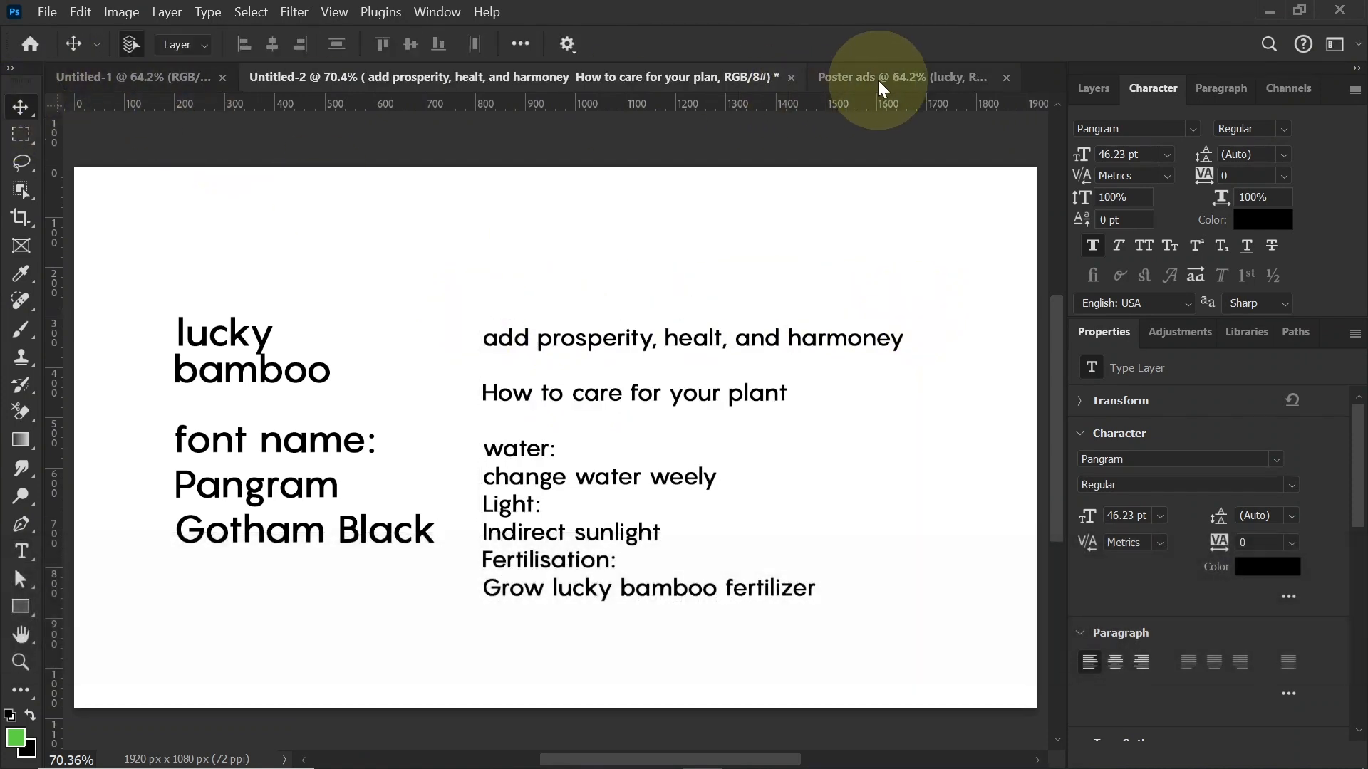
Step: Paste the cut line as a new text layer beside the title in Poster ads and capitalize its first letter as "Bring"
click(879, 79)
key(t)
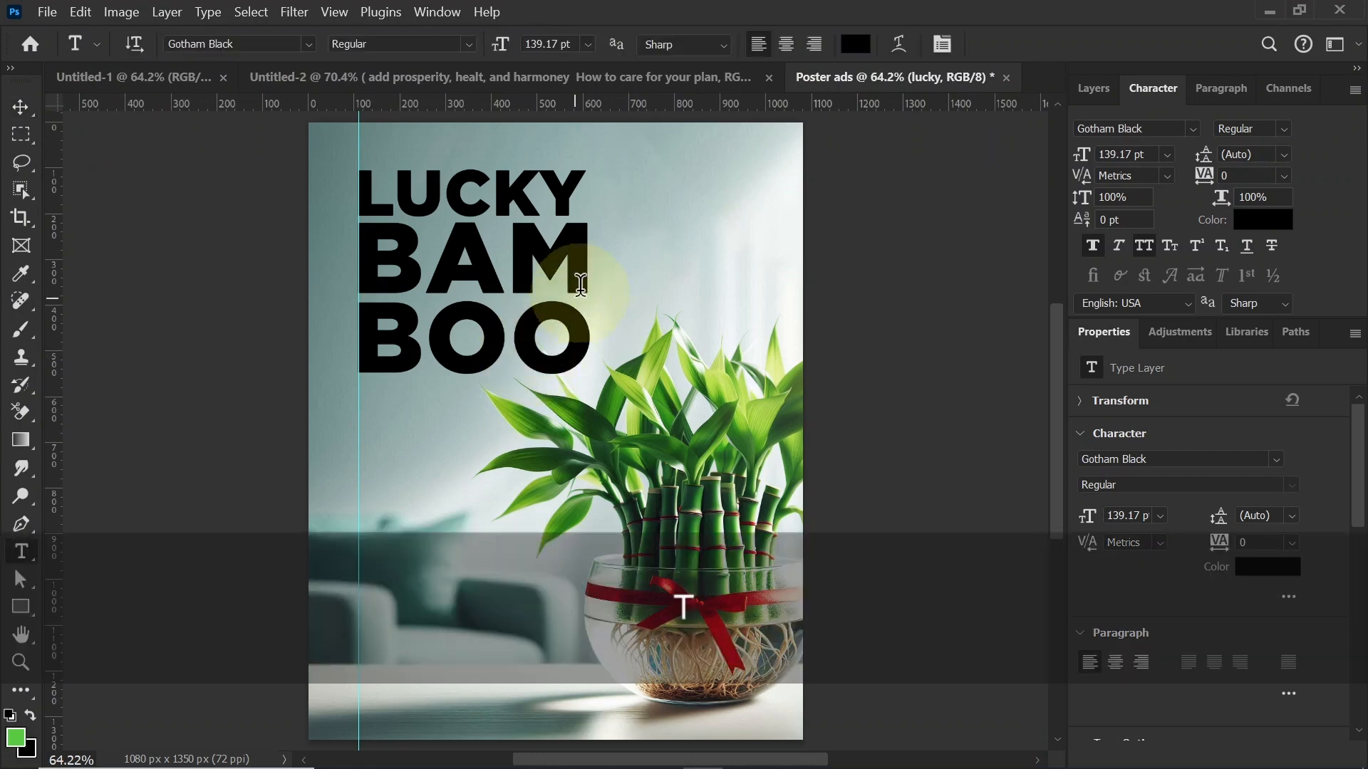
click(617, 242)
key(ctrl+v)
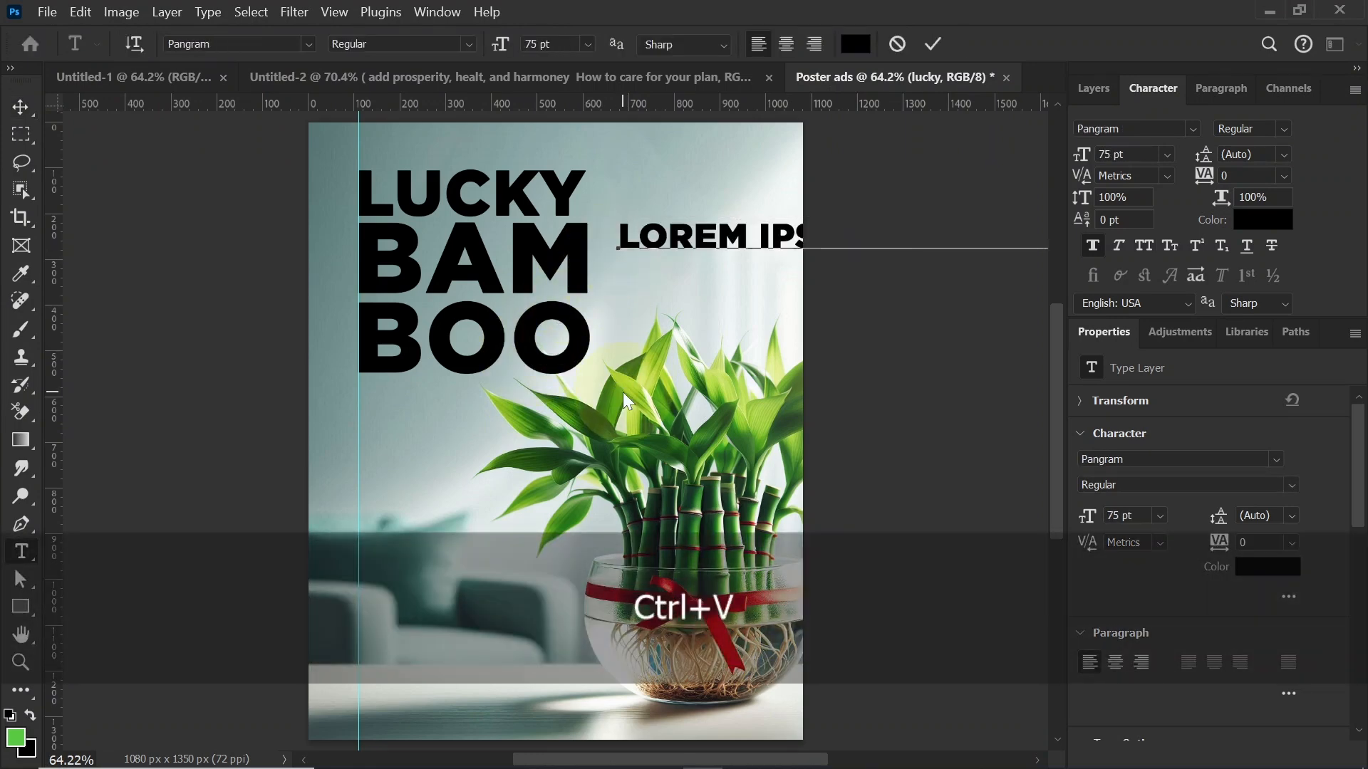
drag(643, 235, 616, 237)
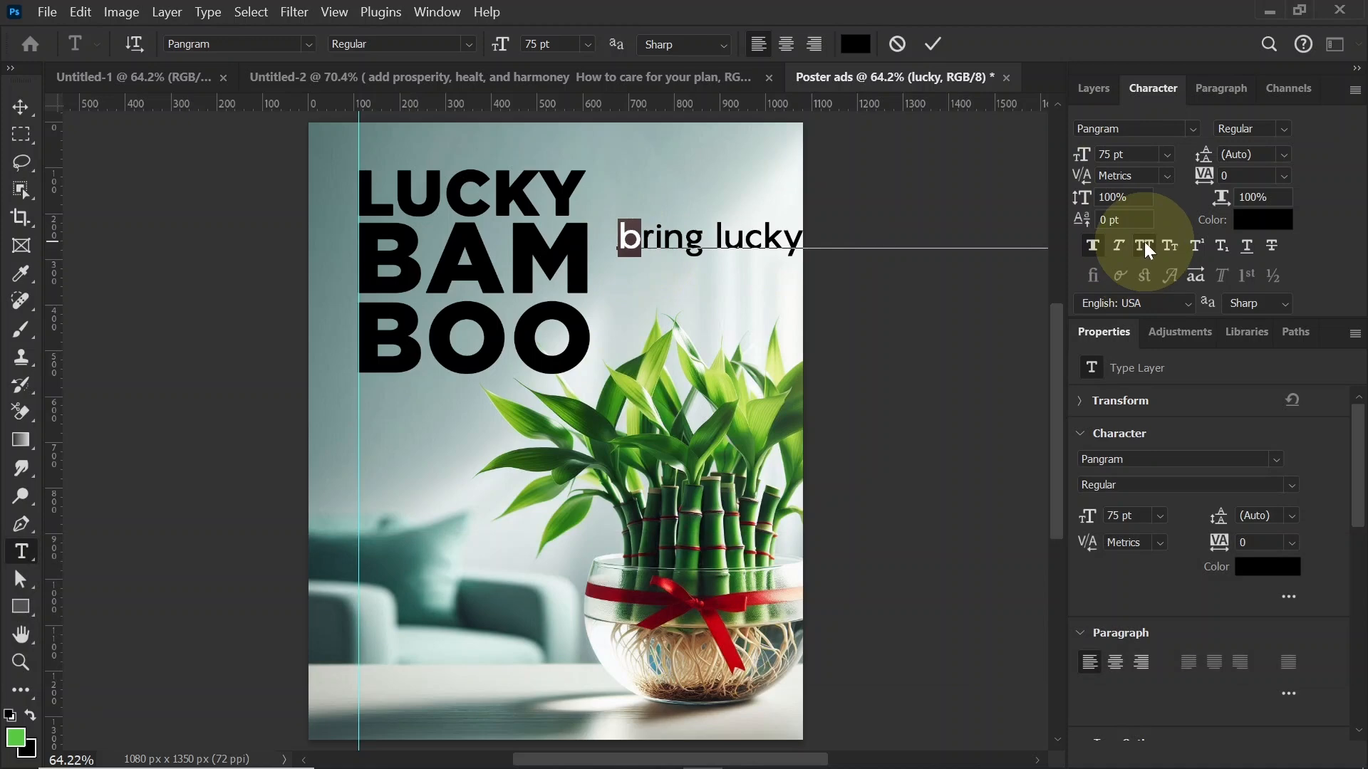
click(21, 106)
Step: Scale the "Bring lucky & positivity to your space!" text down to about 40.65 pt and place it to the right of BAM
drag(675, 249, 591, 289)
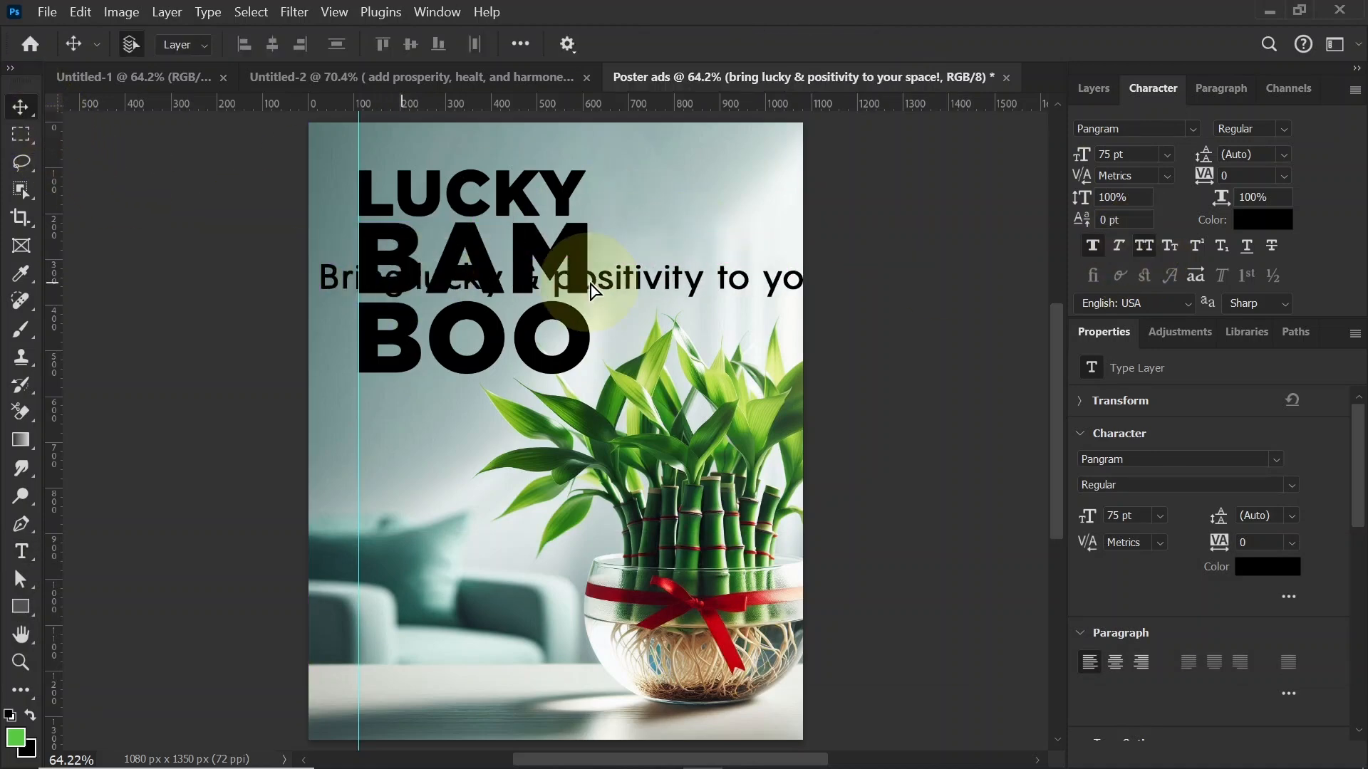
key(ctrl+t)
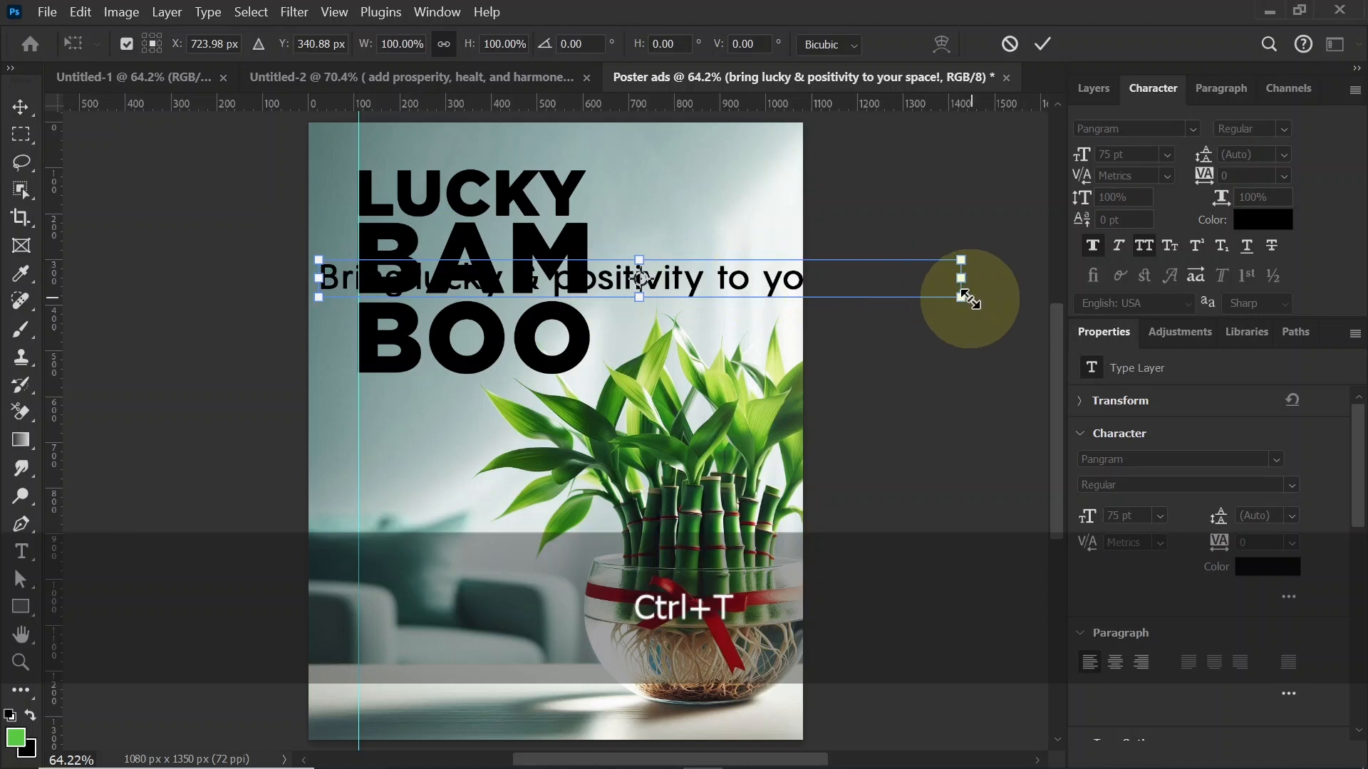
drag(963, 279, 881, 231)
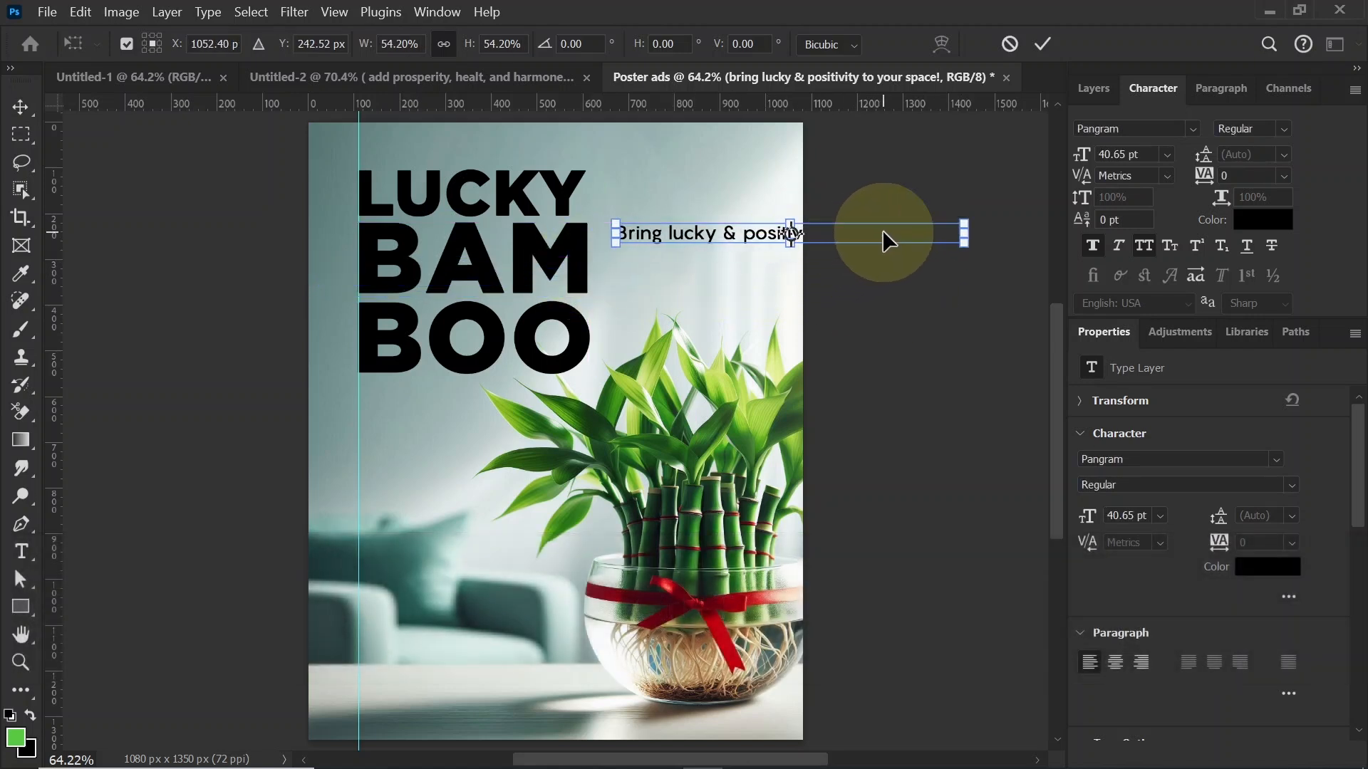
key(Return)
Step: Break the tagline into three lines, "Bring lucky &", "positivity to your" and "space!", and move it closer to BAM
double_click(777, 253)
click(743, 234)
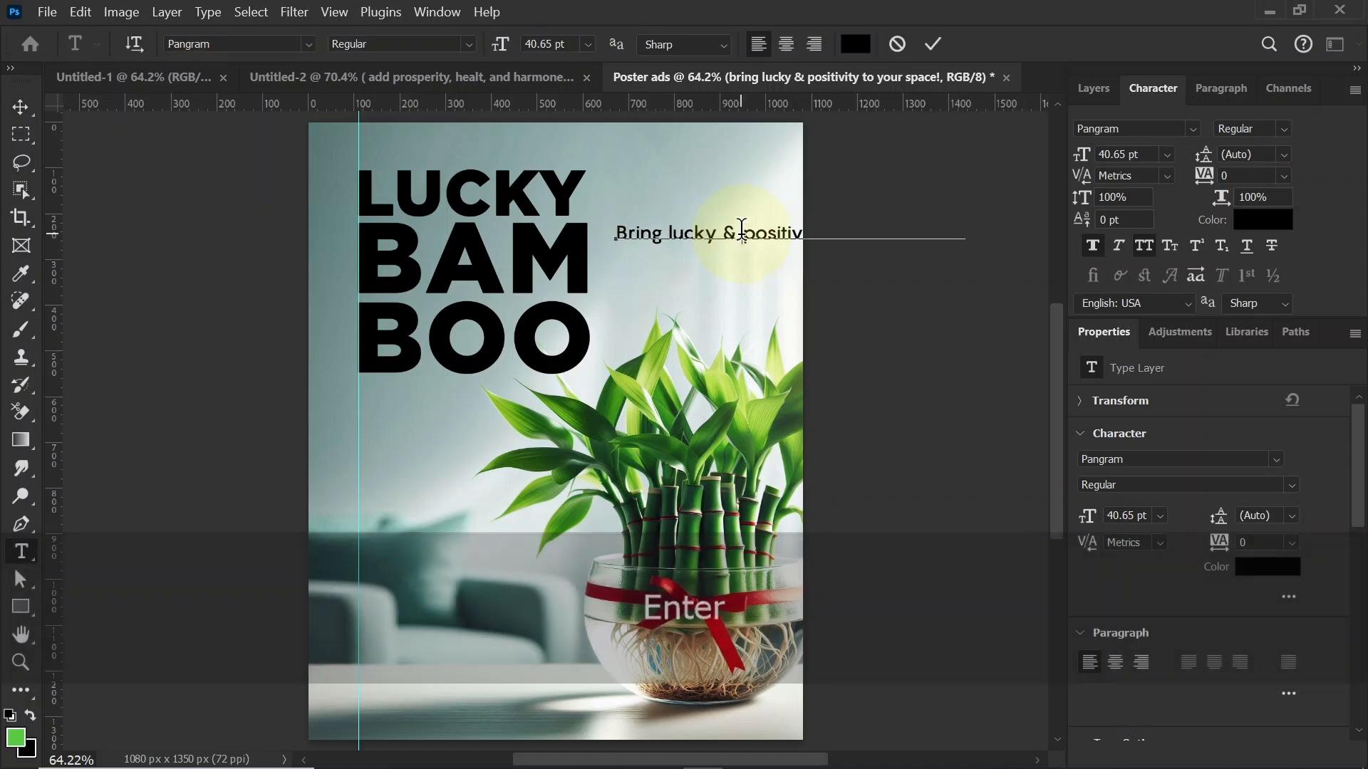
key(Return)
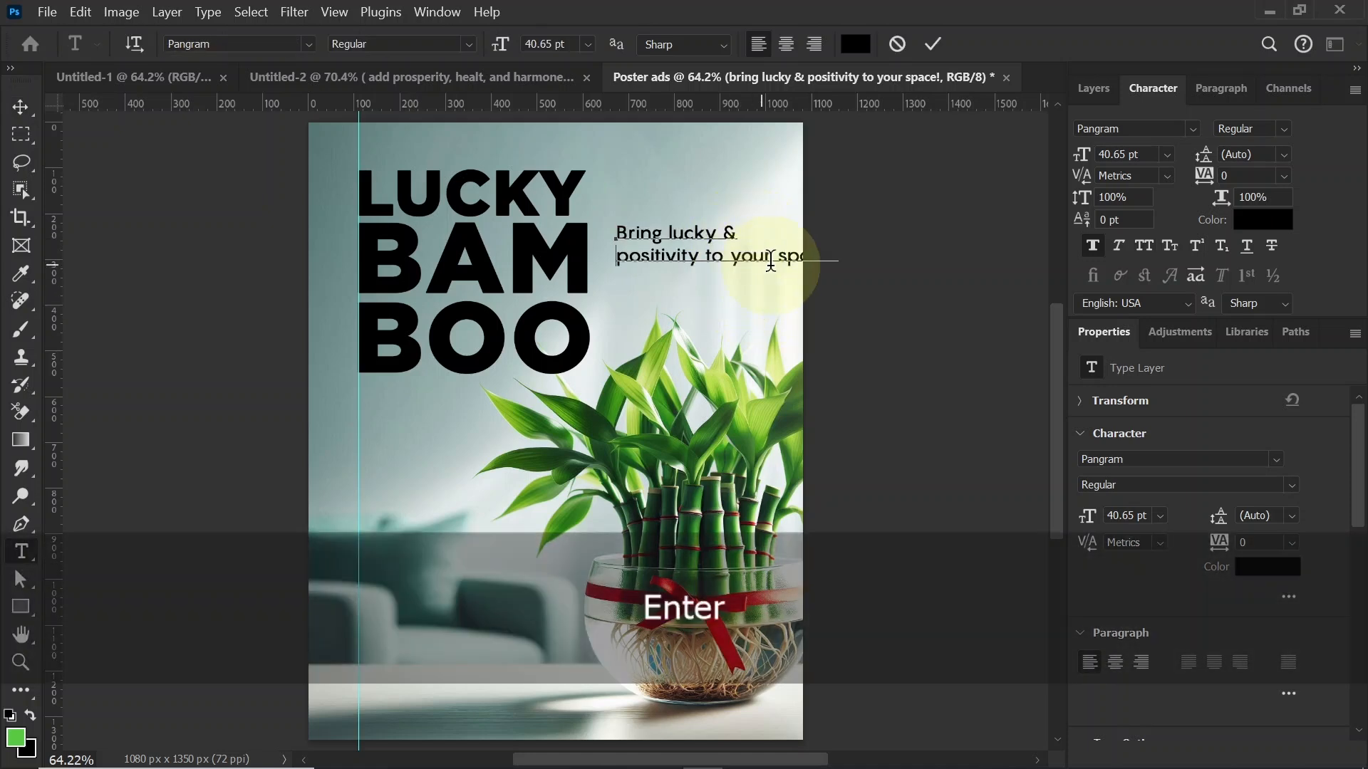
click(770, 257)
key(Return)
click(21, 107)
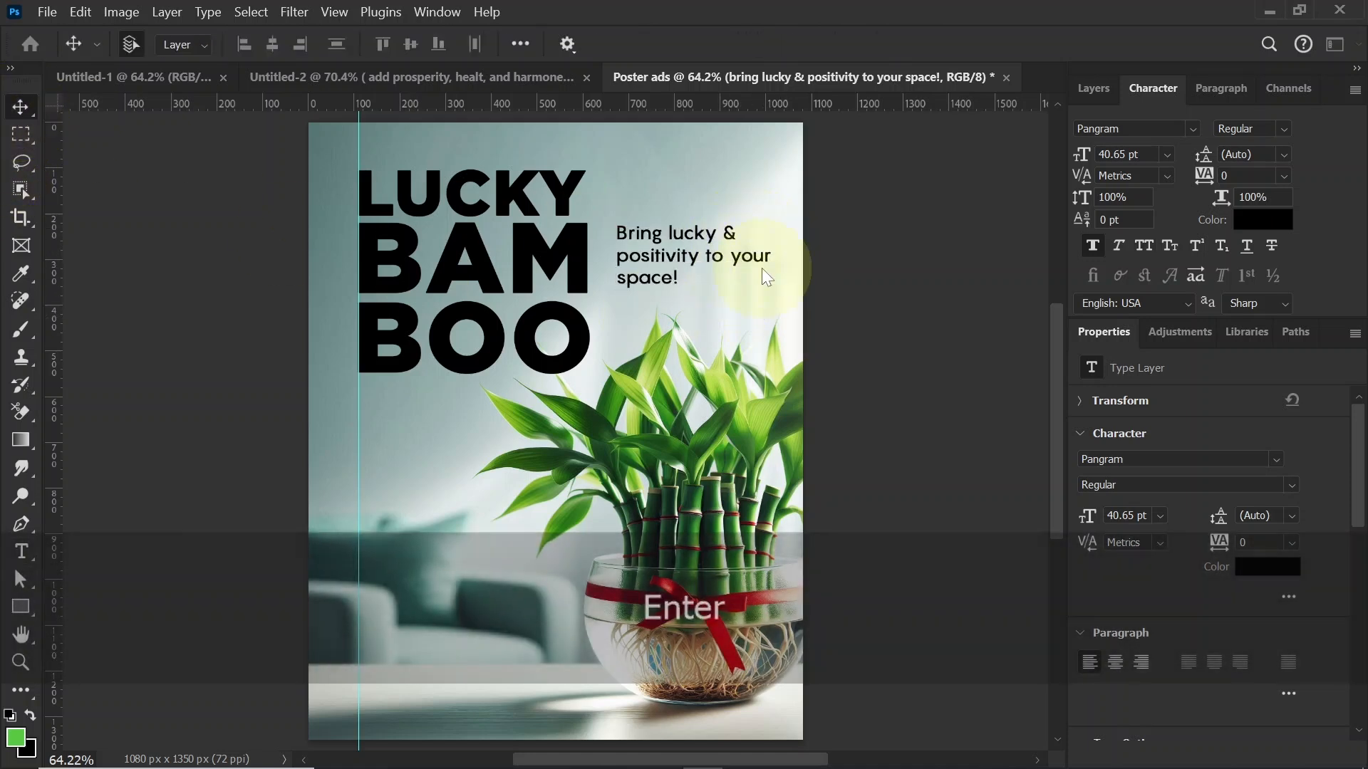
drag(674, 258, 663, 265)
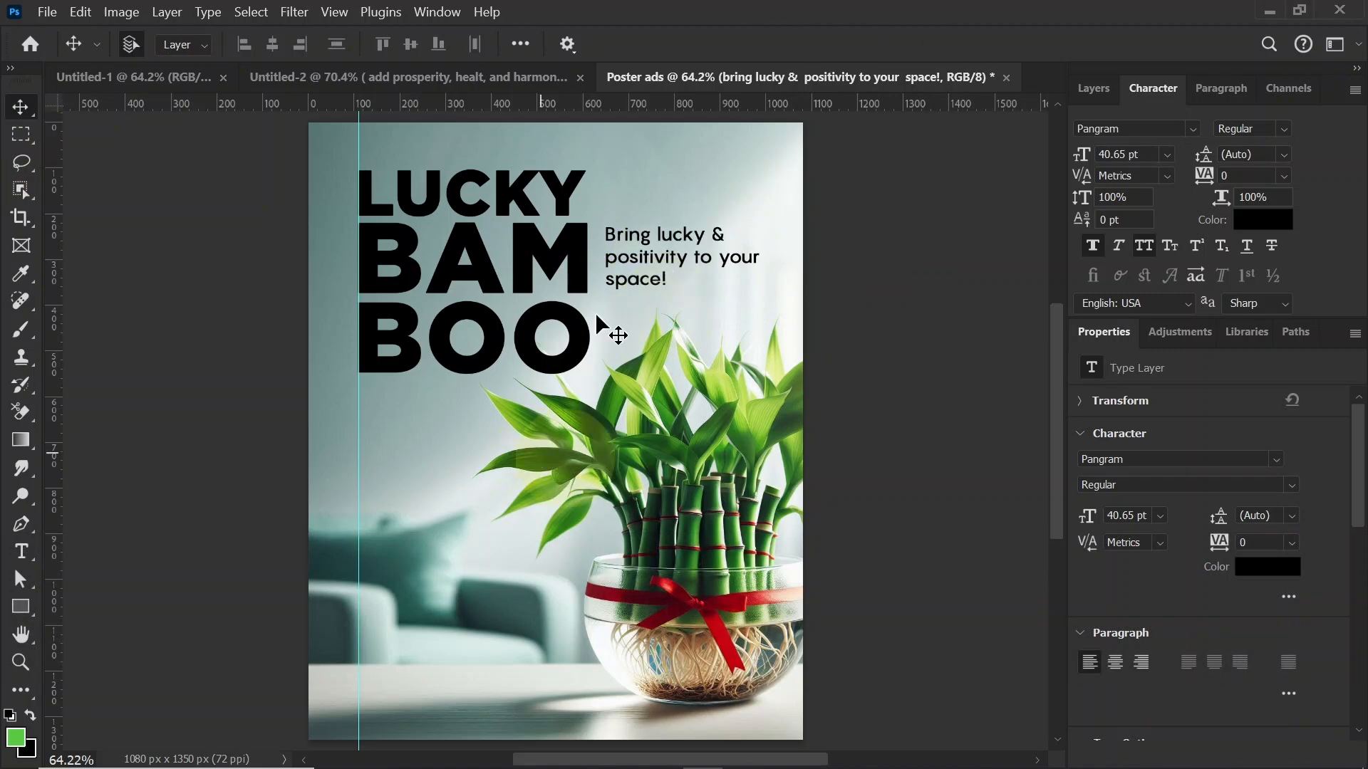
Step: Recolor the BAM title text to dark green 20531c, starting from a green sampled from the bamboo leaves
double_click(574, 279)
click(855, 45)
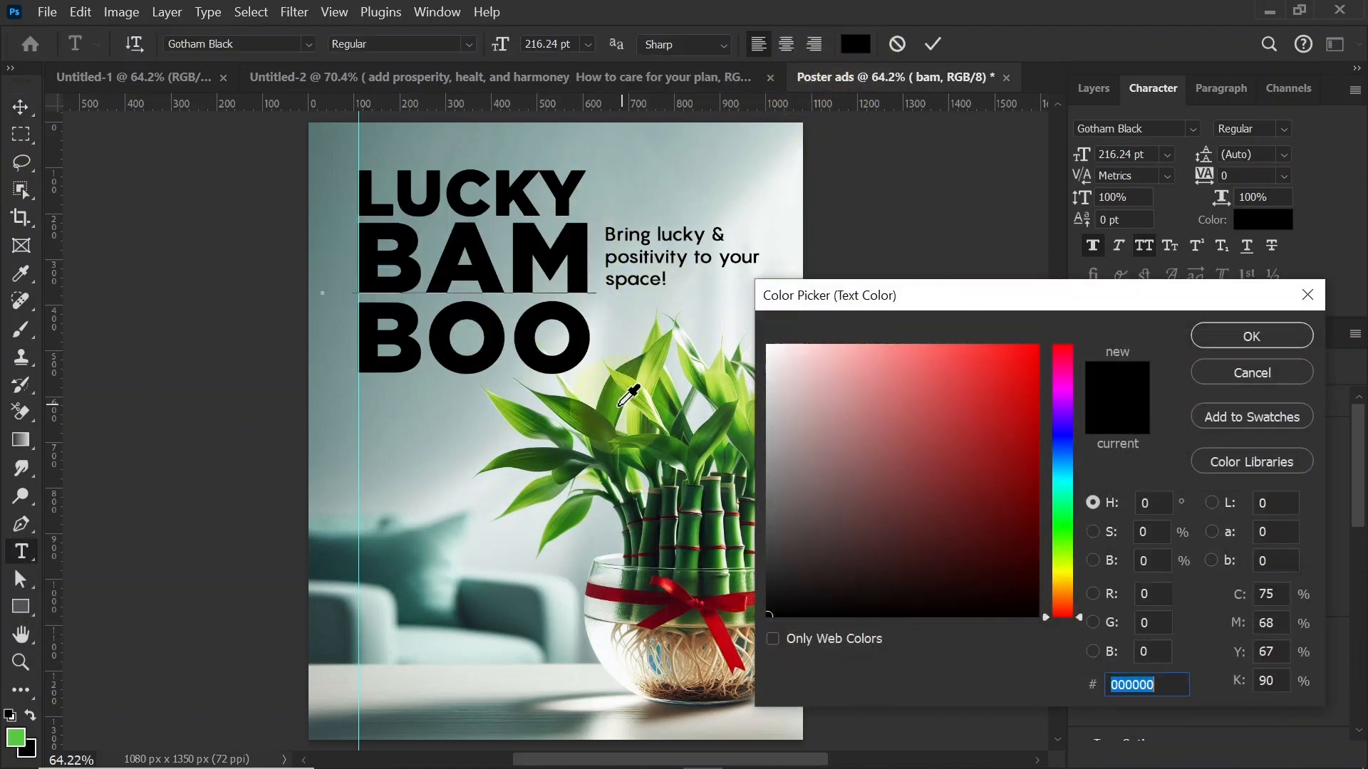
click(619, 405)
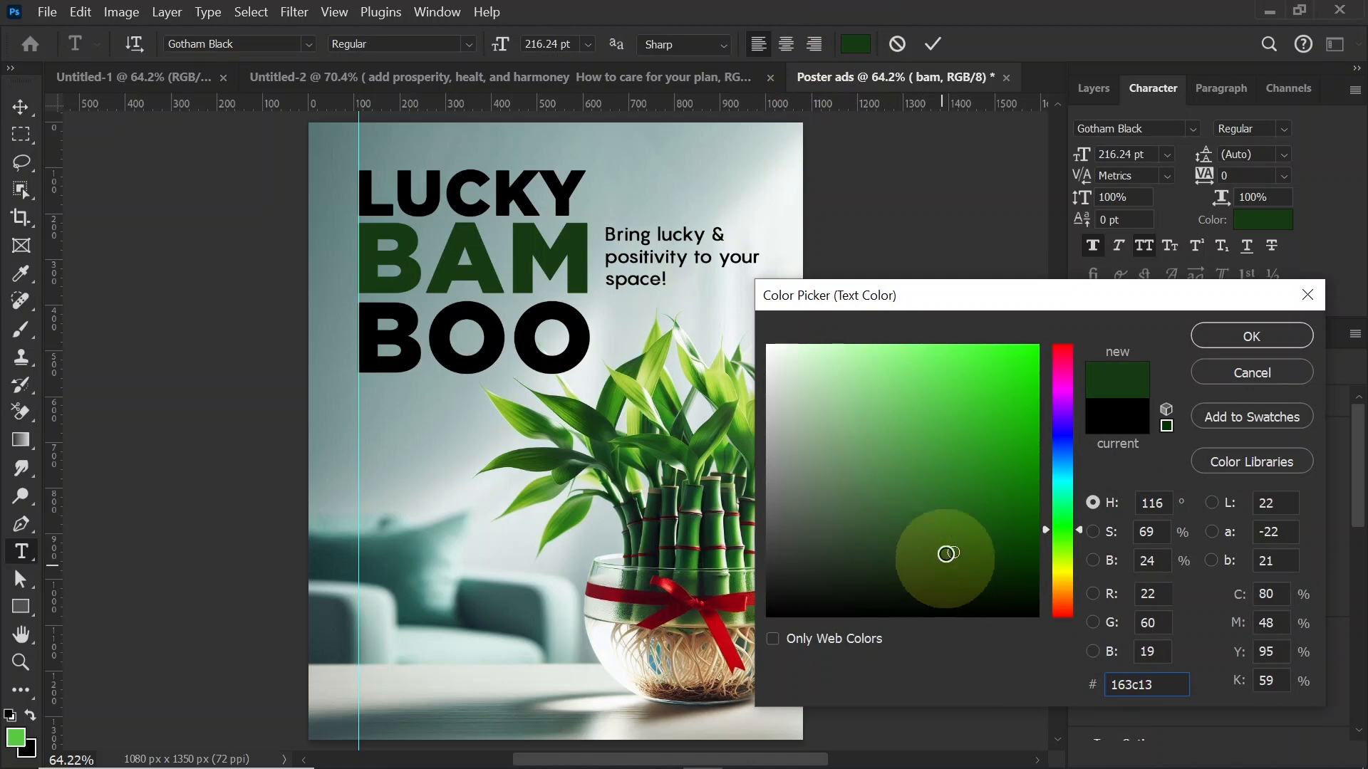
mouse_move(947, 553)
mouse_down()
mouse_move(938, 483)
mouse_move(944, 506)
mouse_up()
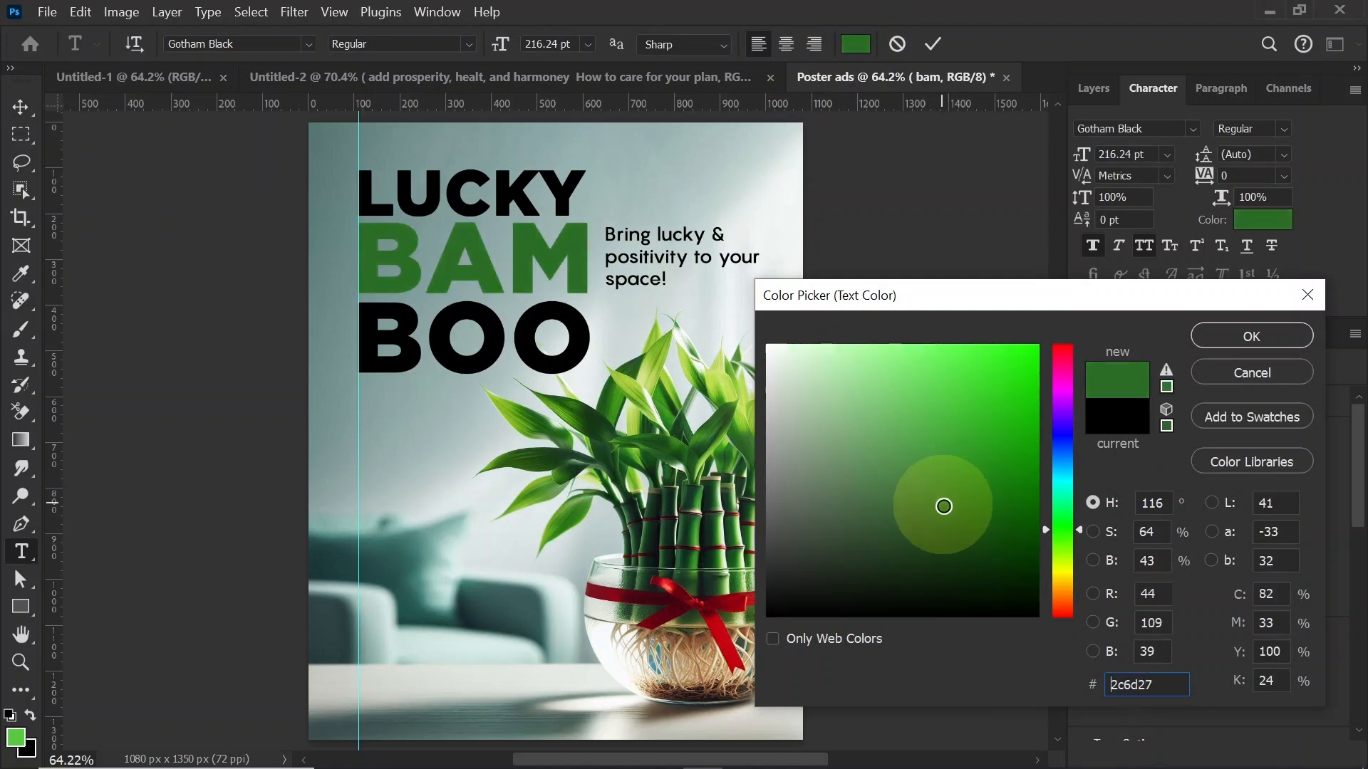
click(944, 518)
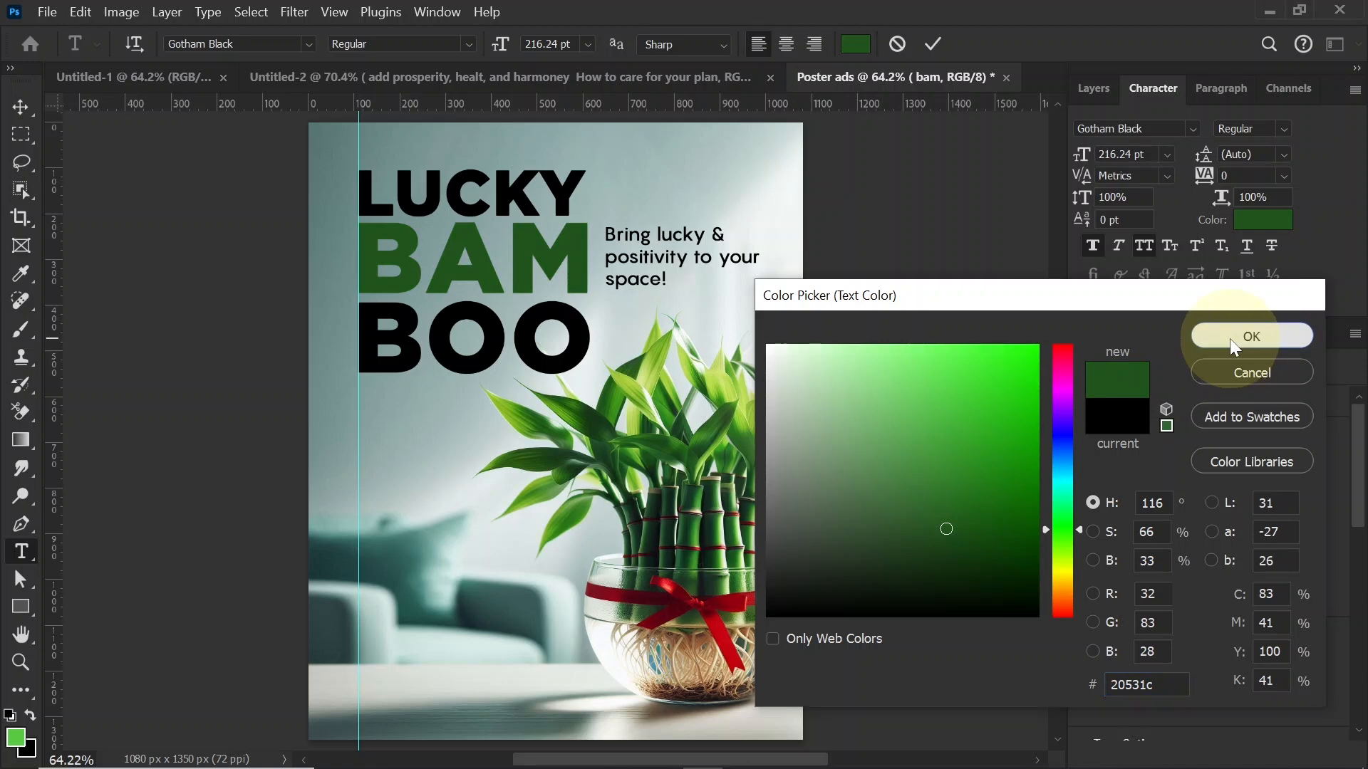
click(1251, 337)
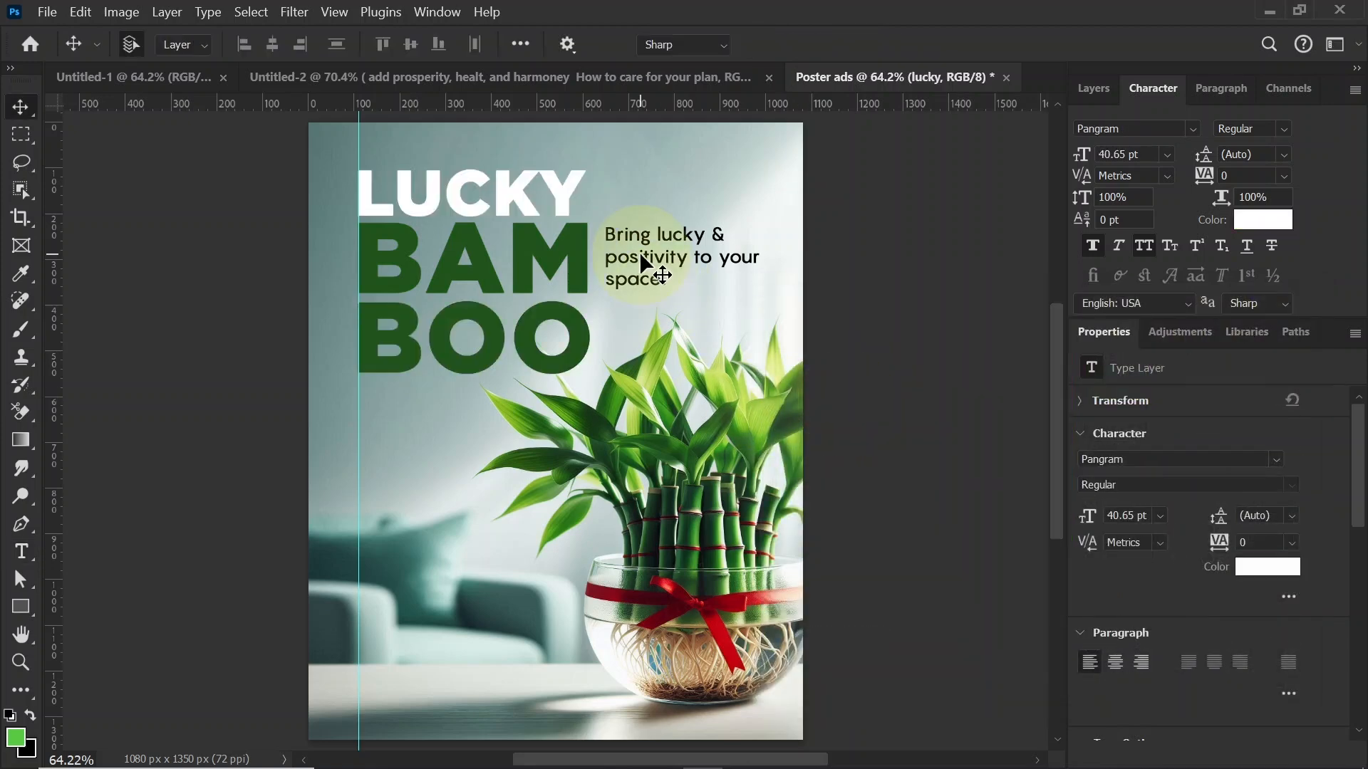
Step: Recolor the "Bring lucky & positivity to your space!" tagline to the same dark green, 20531c
double_click(645, 264)
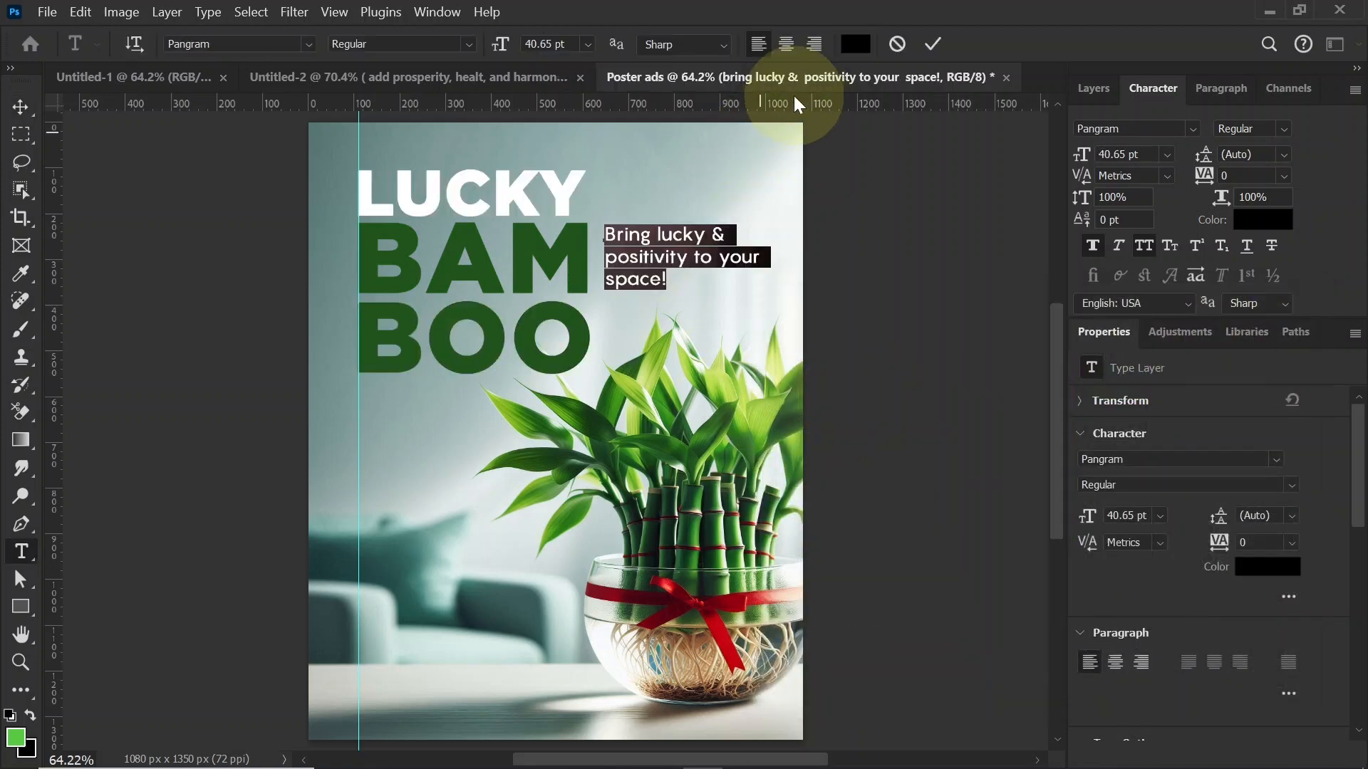
click(855, 44)
click(1252, 336)
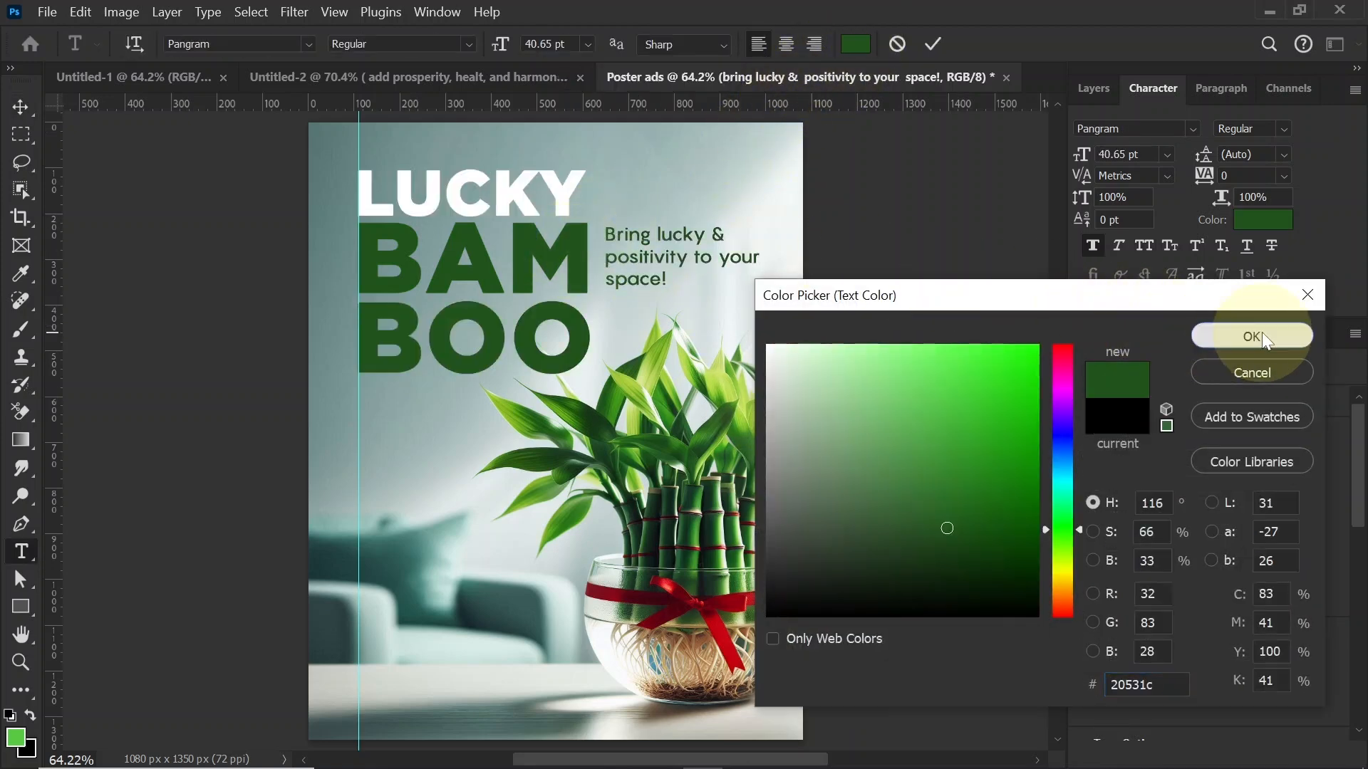
click(20, 109)
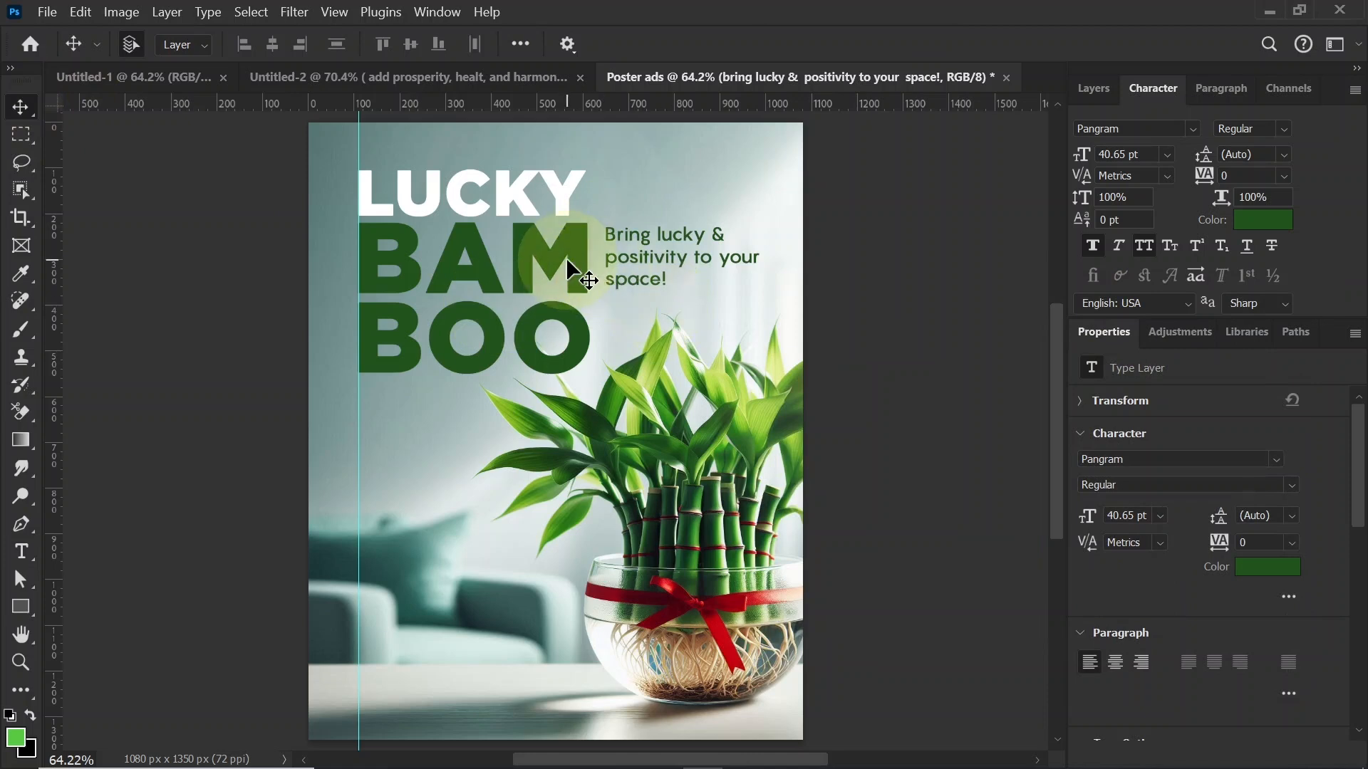
Step: Duplicate the bam and boo text layers together and merge the two copies into a single pixel layer
click(581, 331)
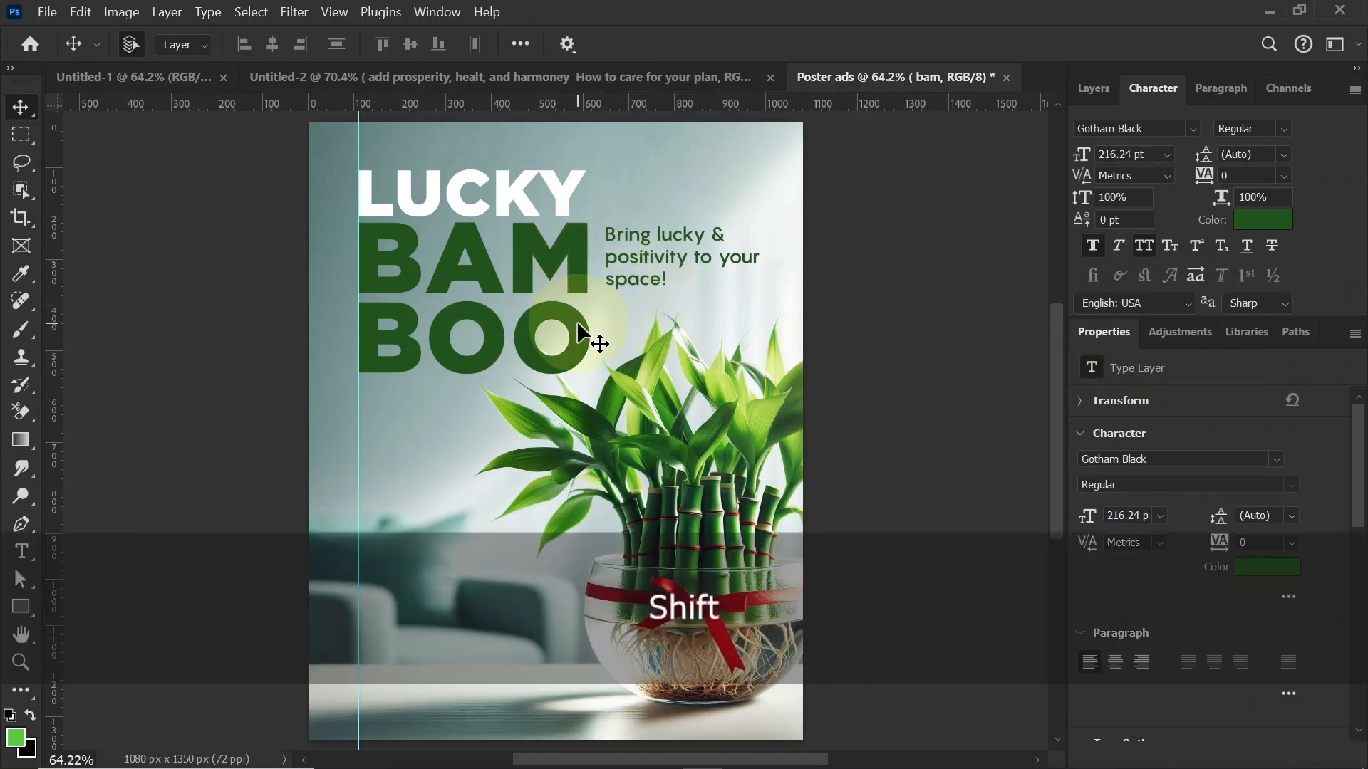
click(1092, 88)
shift+click(1191, 275)
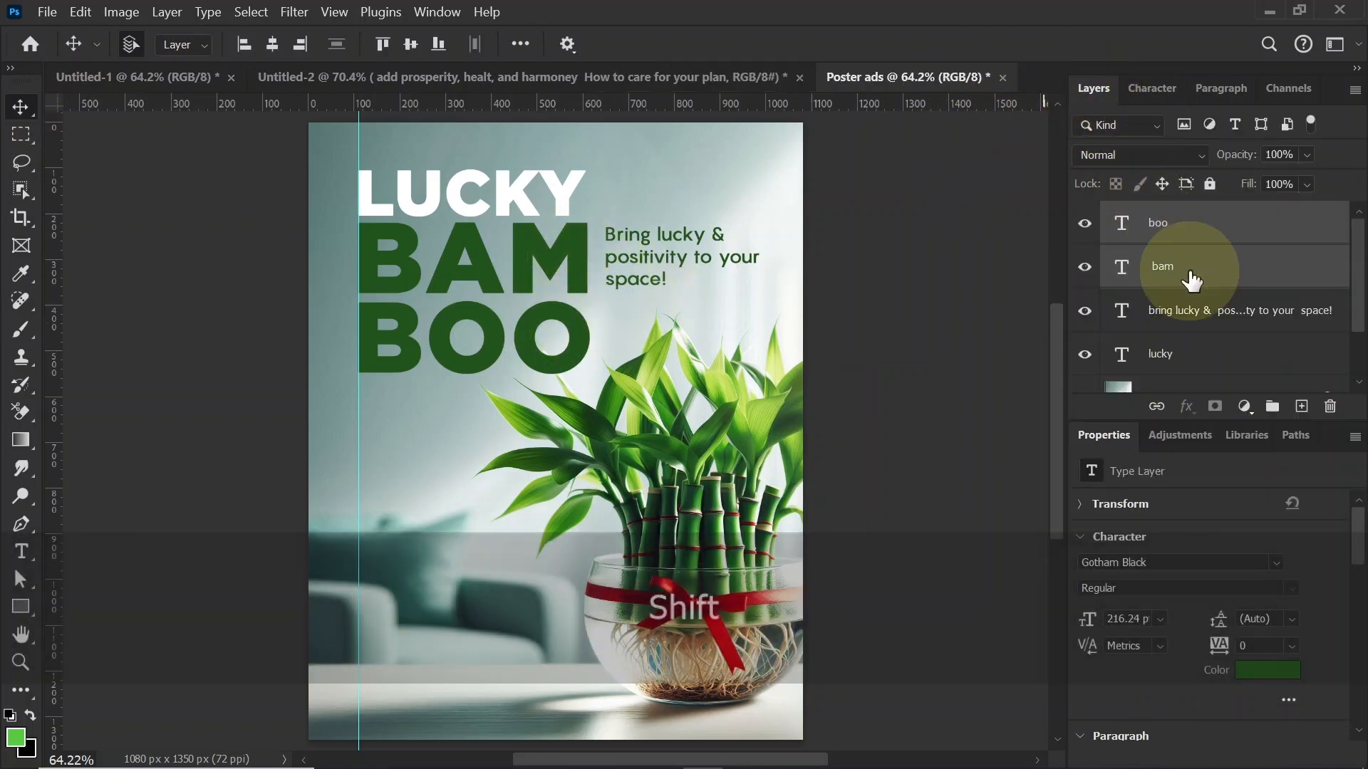
key(ctrl)
key(ctrl+j)
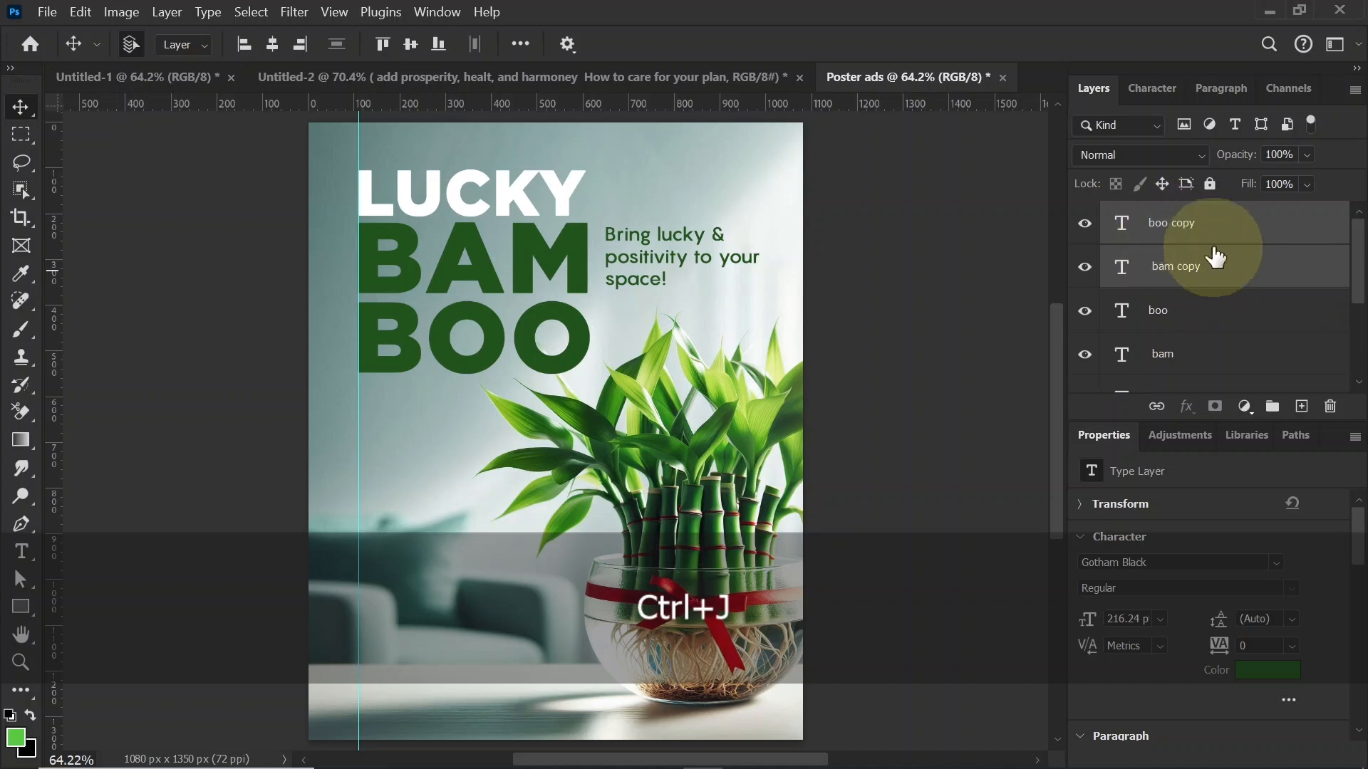
key(ctrl)
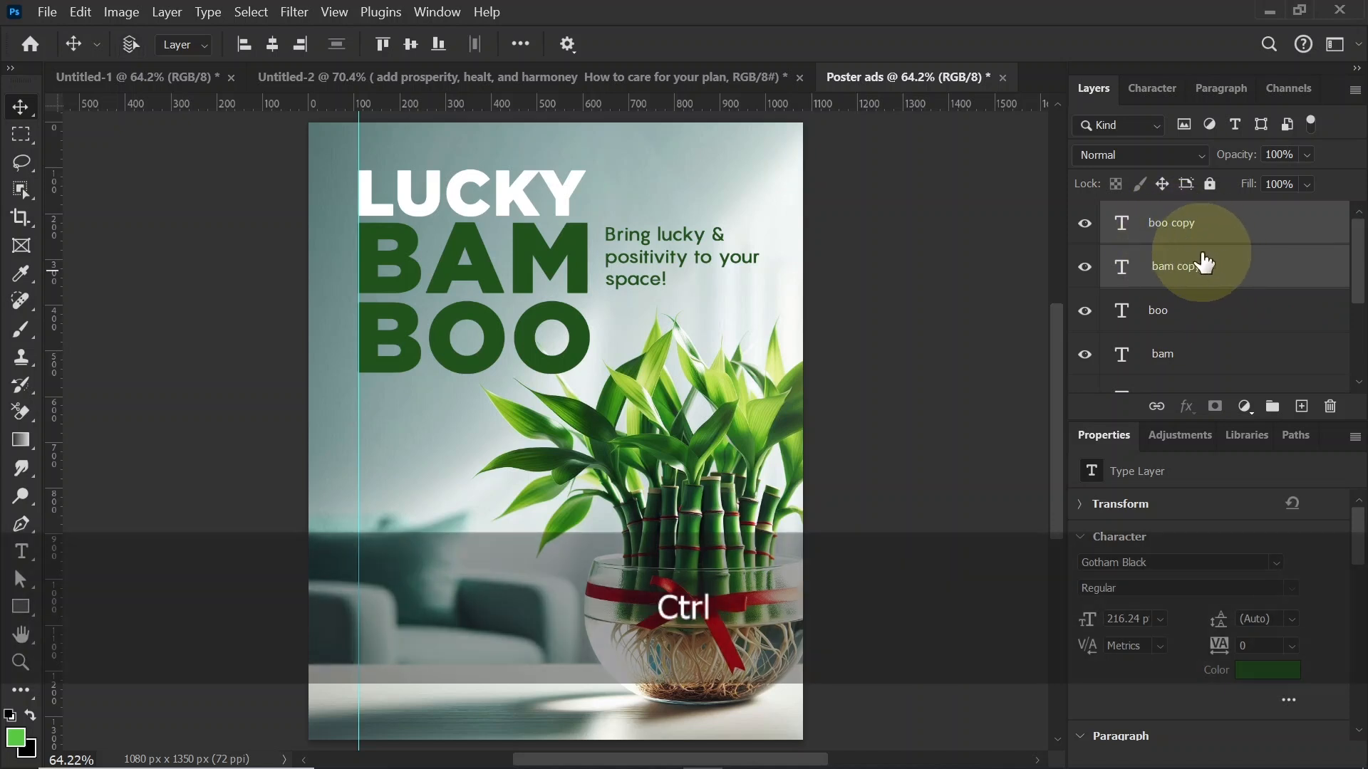
key(ctrl+e)
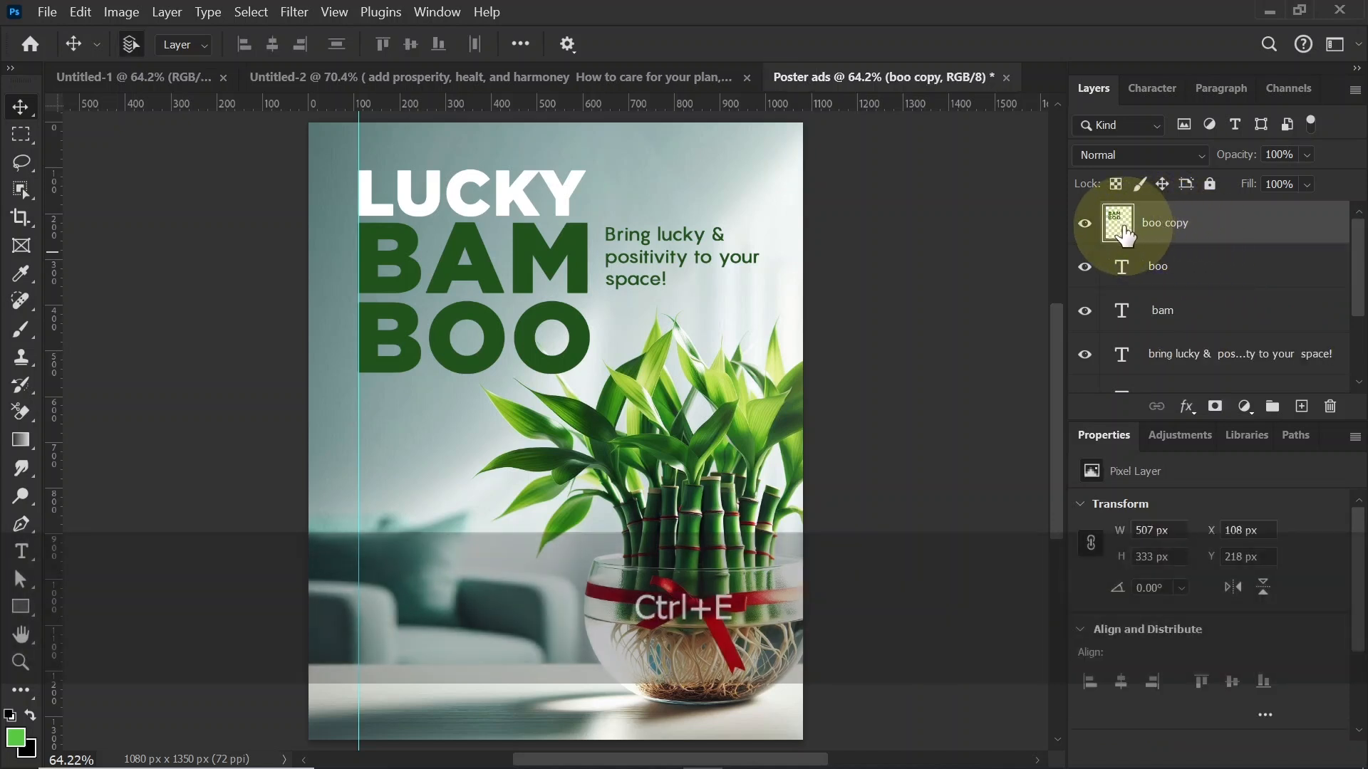
Step: Select the merged BAM BOO letter shapes and fill them on a new layer with a diagonal gradient from lower-right 55c540 to upper-left 11220d
key(ctrl)
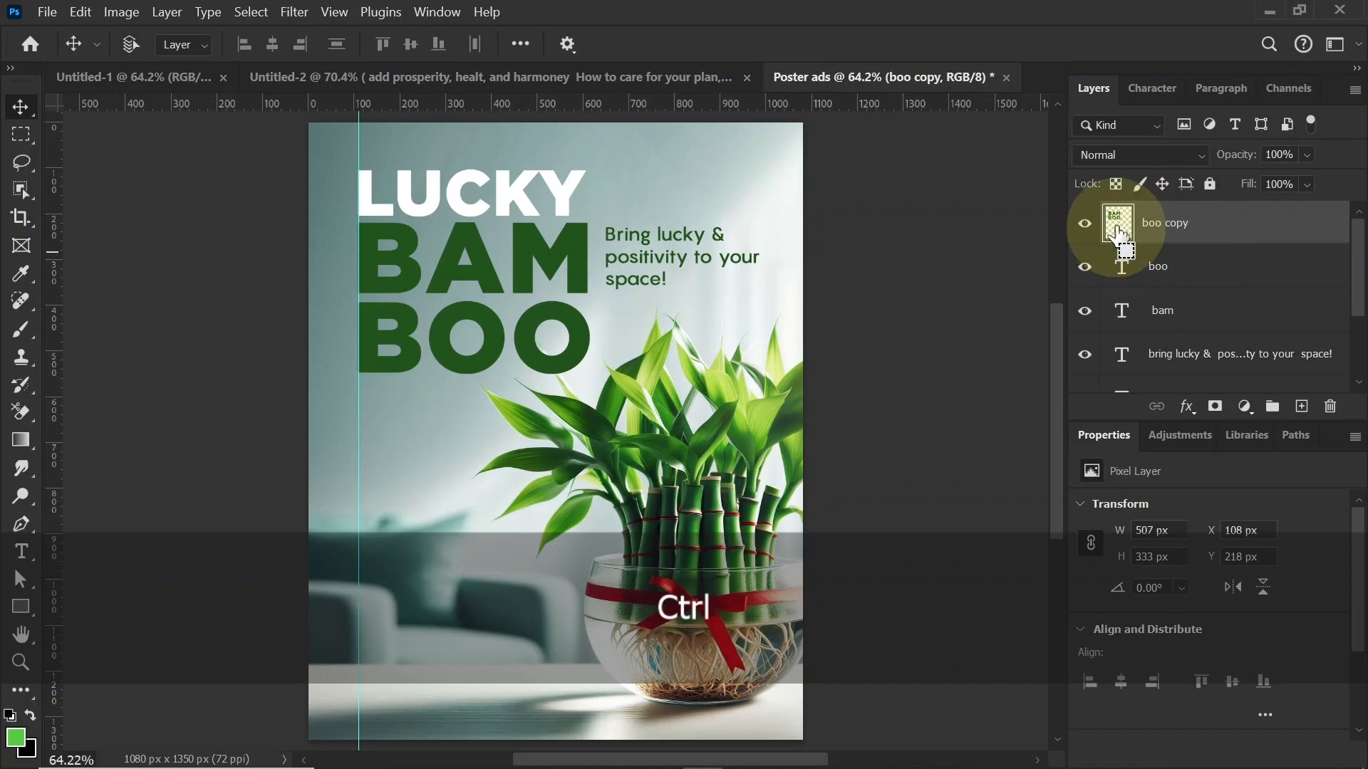
ctrl+click(1117, 227)
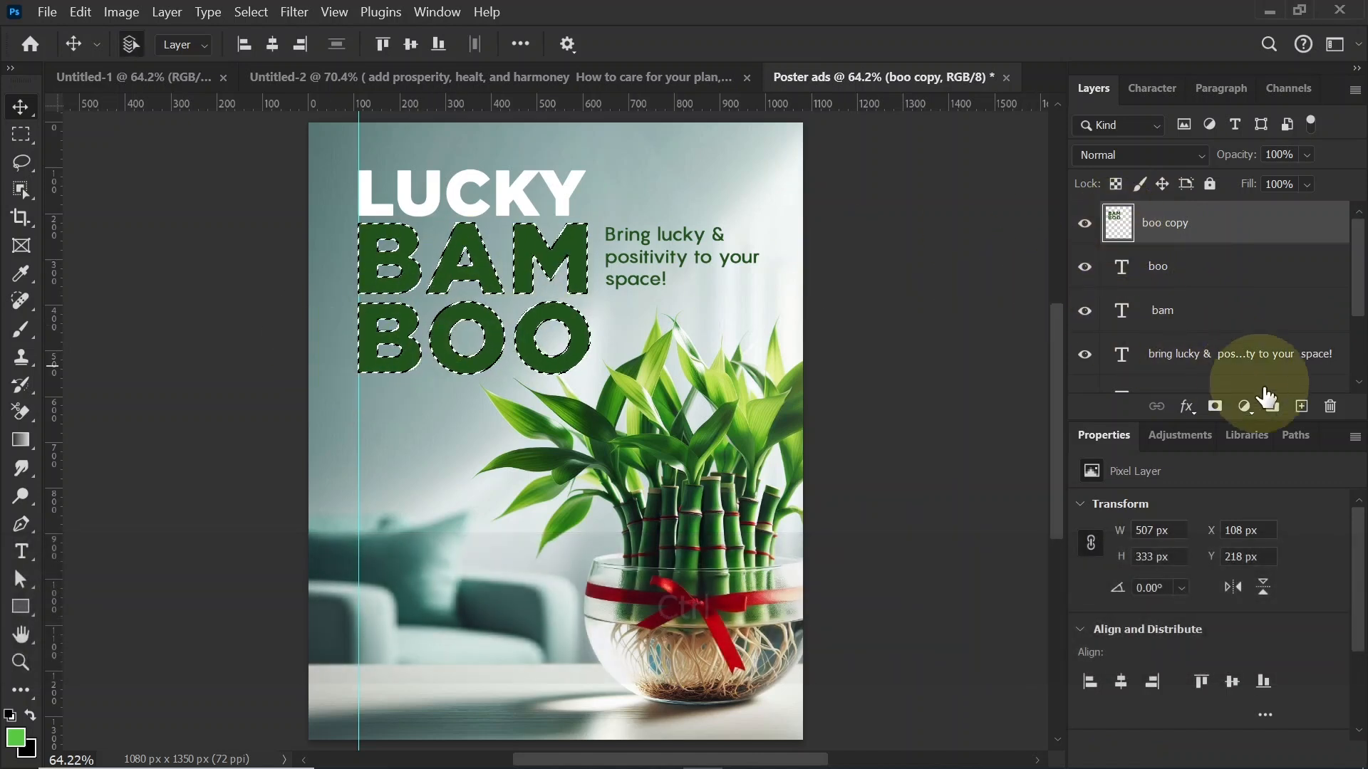
click(1302, 408)
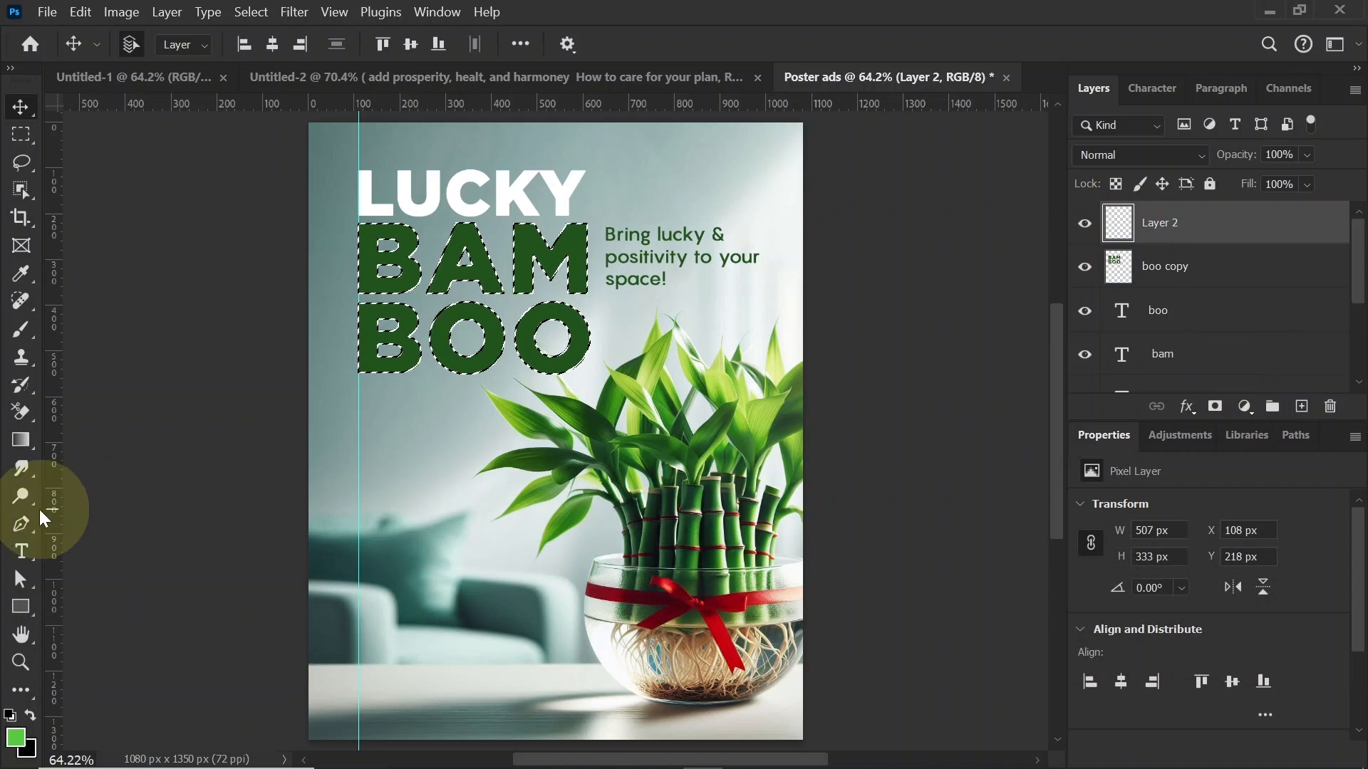
click(20, 440)
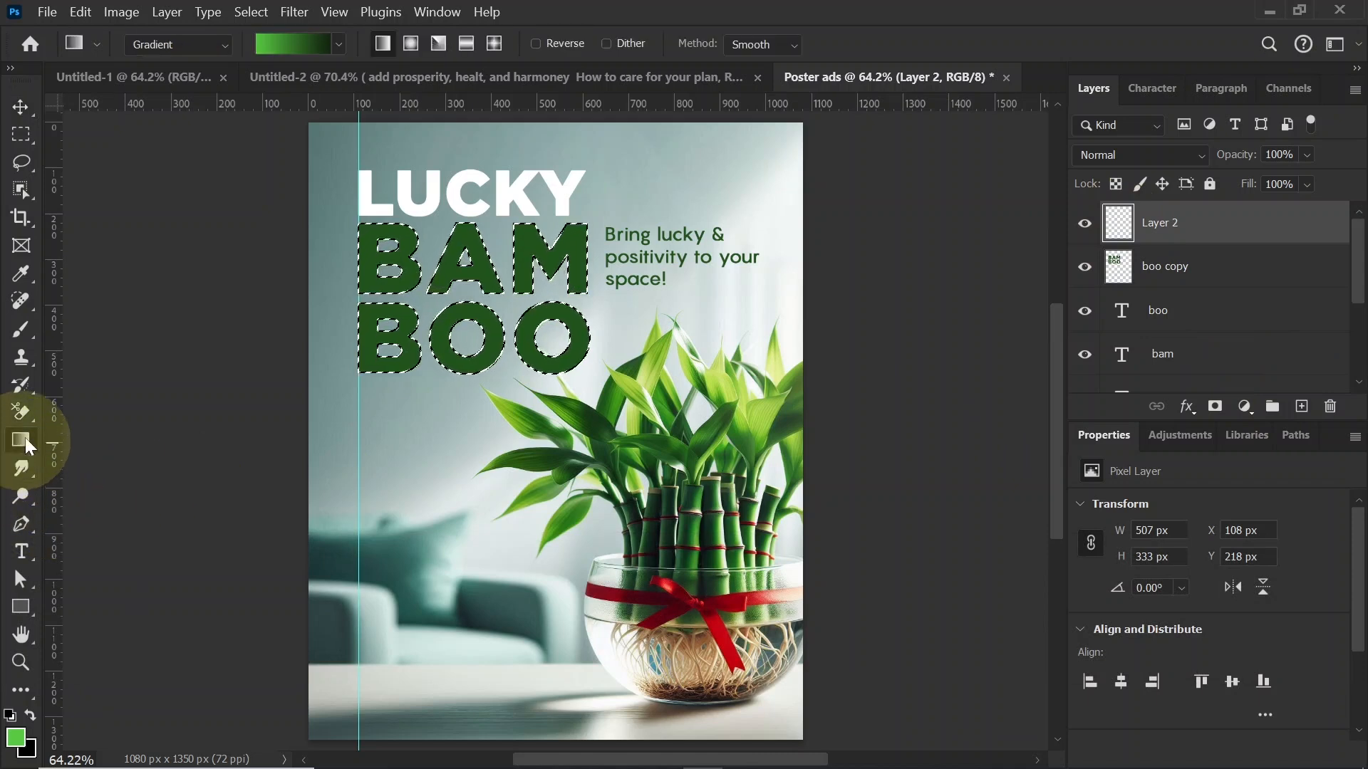
drag(587, 360, 373, 221)
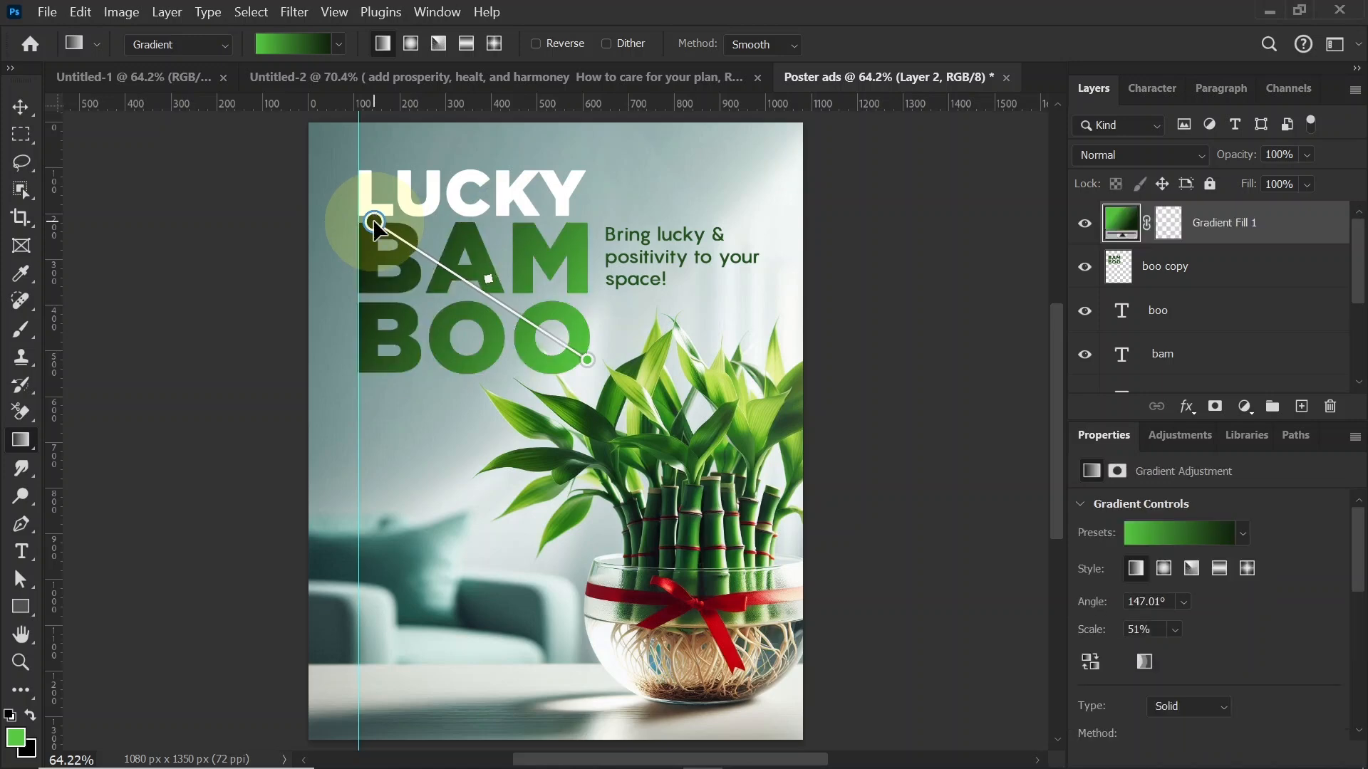
double_click(587, 359)
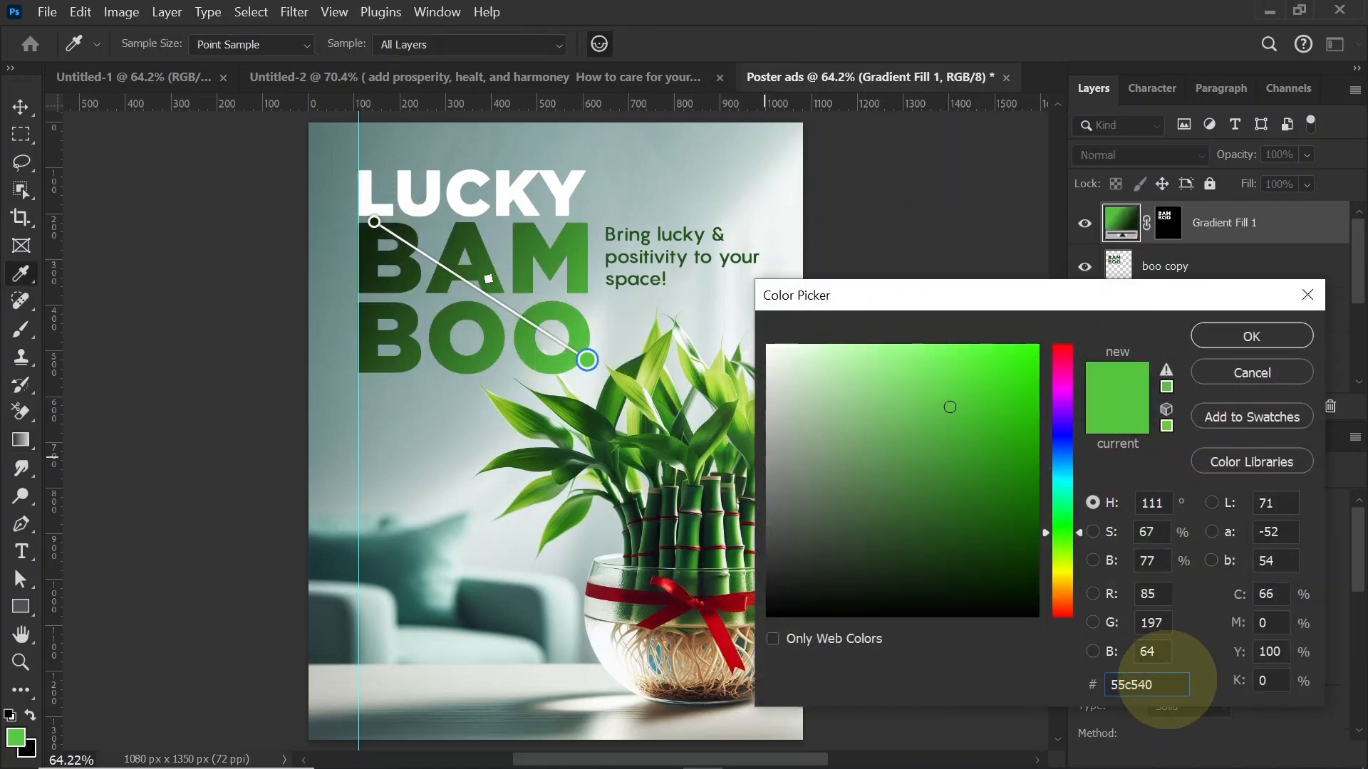
click(1204, 336)
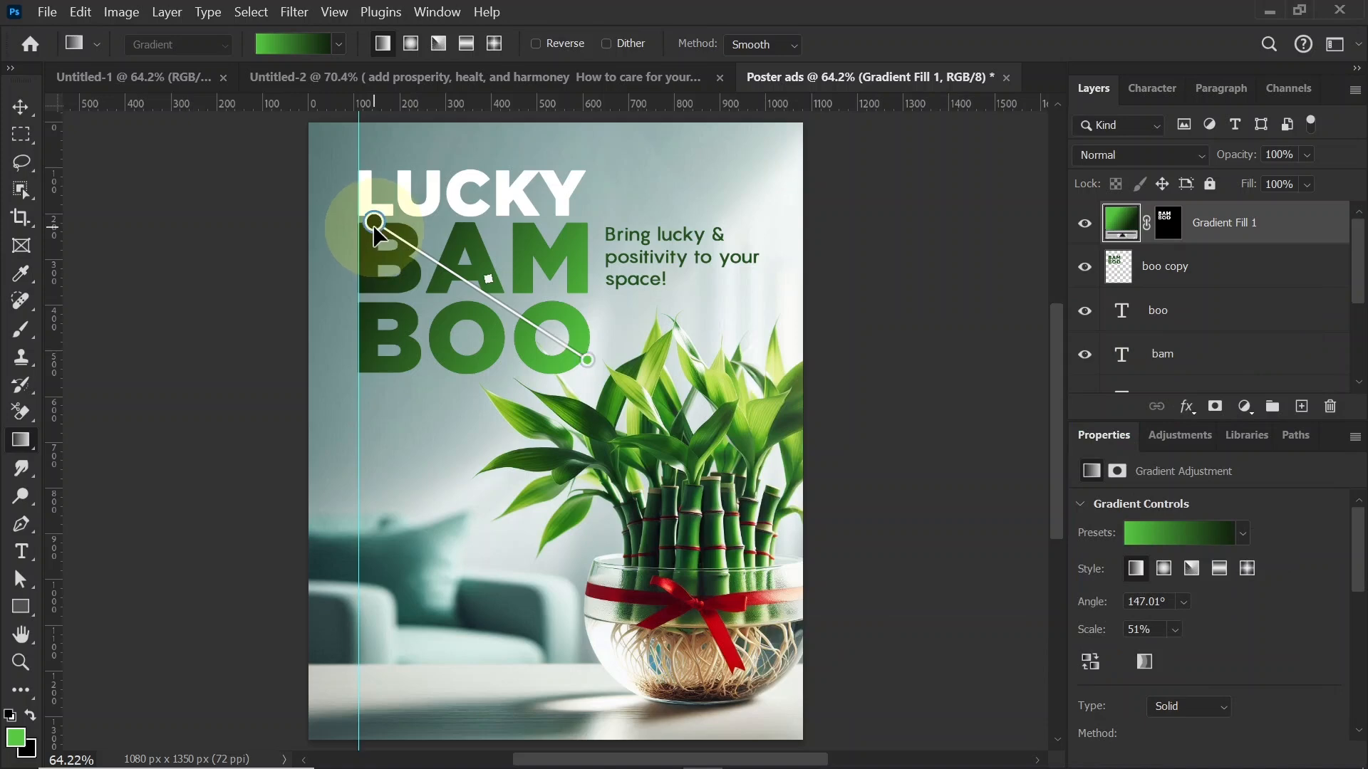
double_click(374, 222)
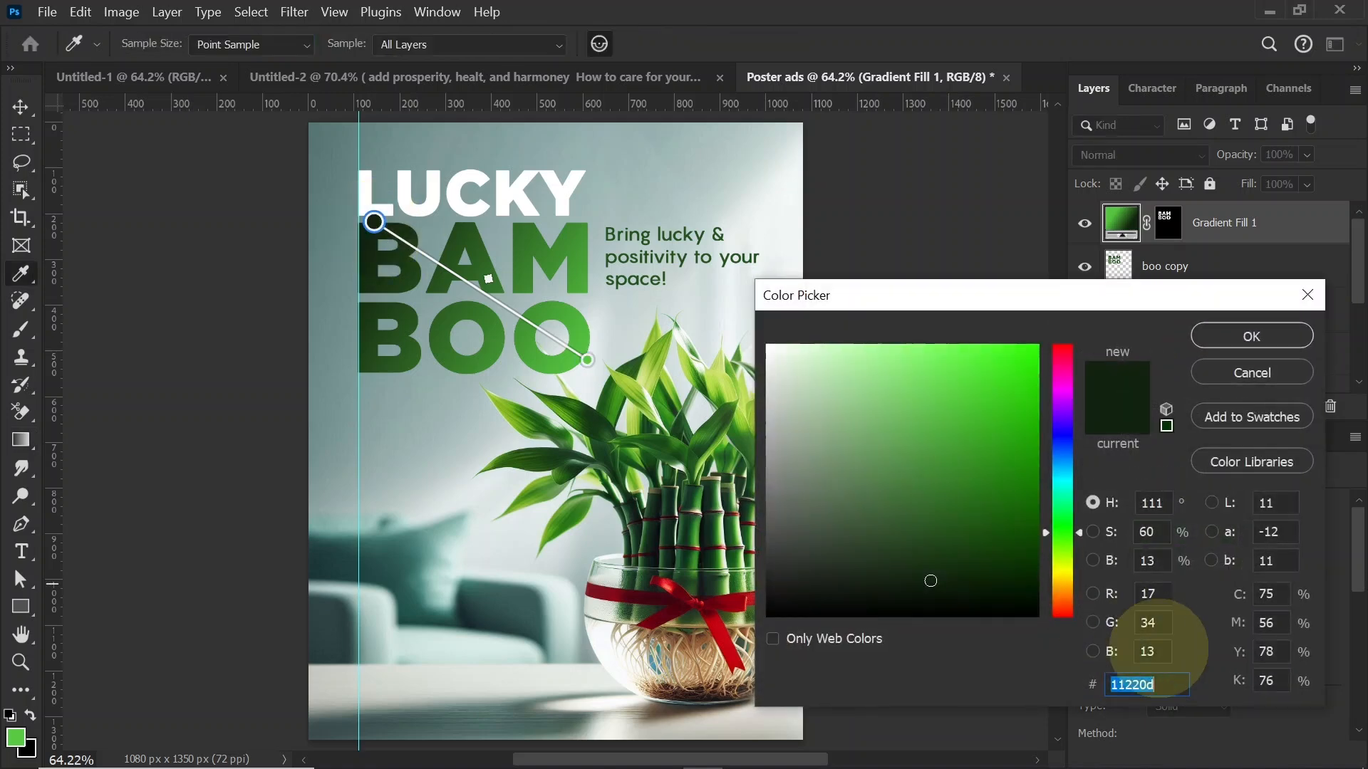
click(1225, 336)
click(20, 107)
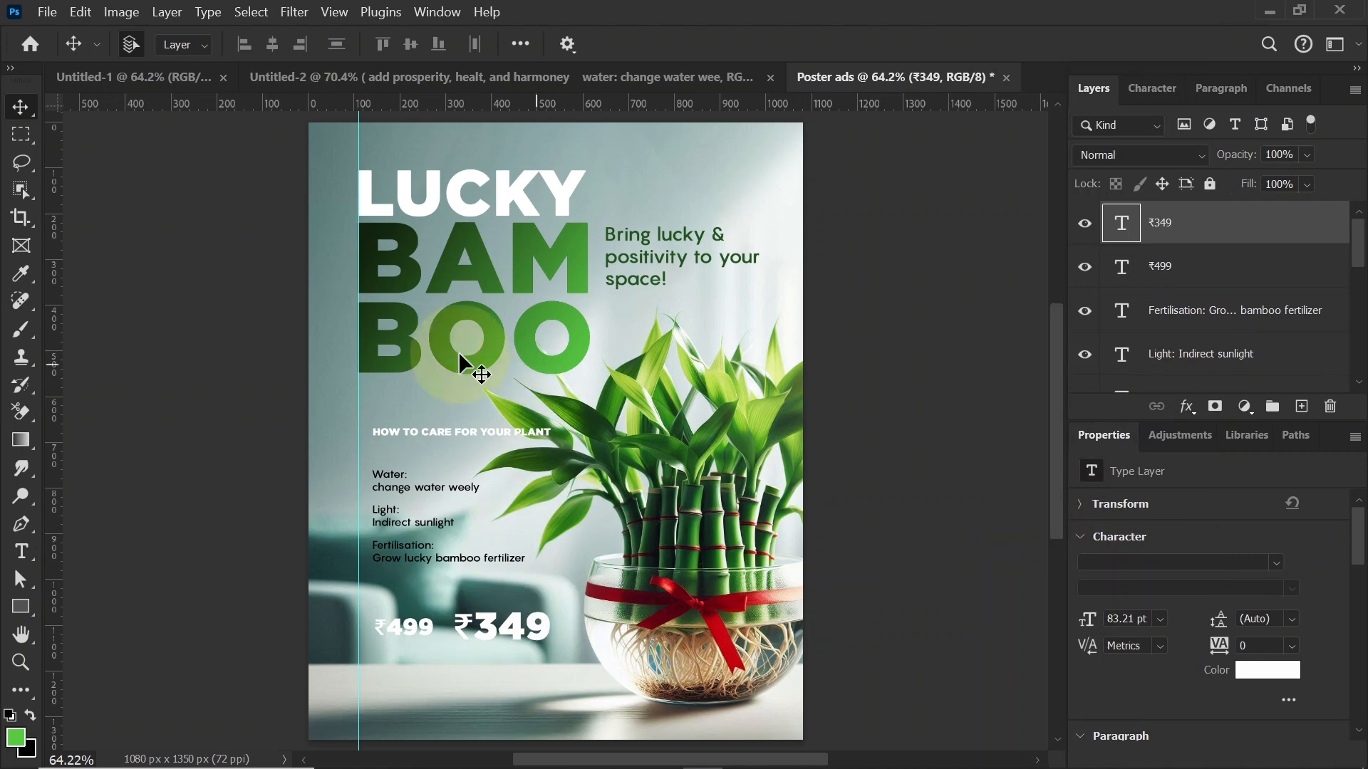
Step: Draw a rectangle about 585 x 94 px under BOO, across the care heading, with a dark green fill and no stroke
click(21, 609)
drag(358, 397, 627, 438)
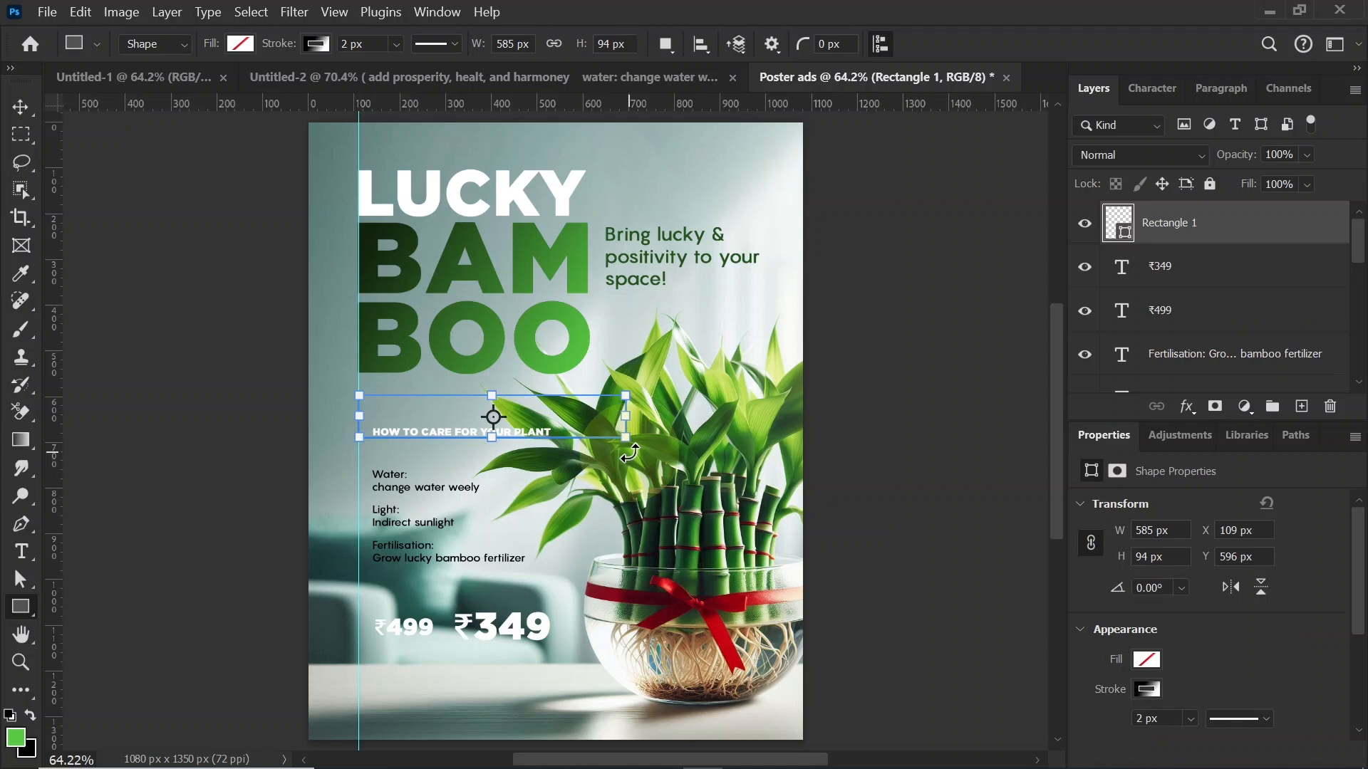
click(240, 44)
click(144, 156)
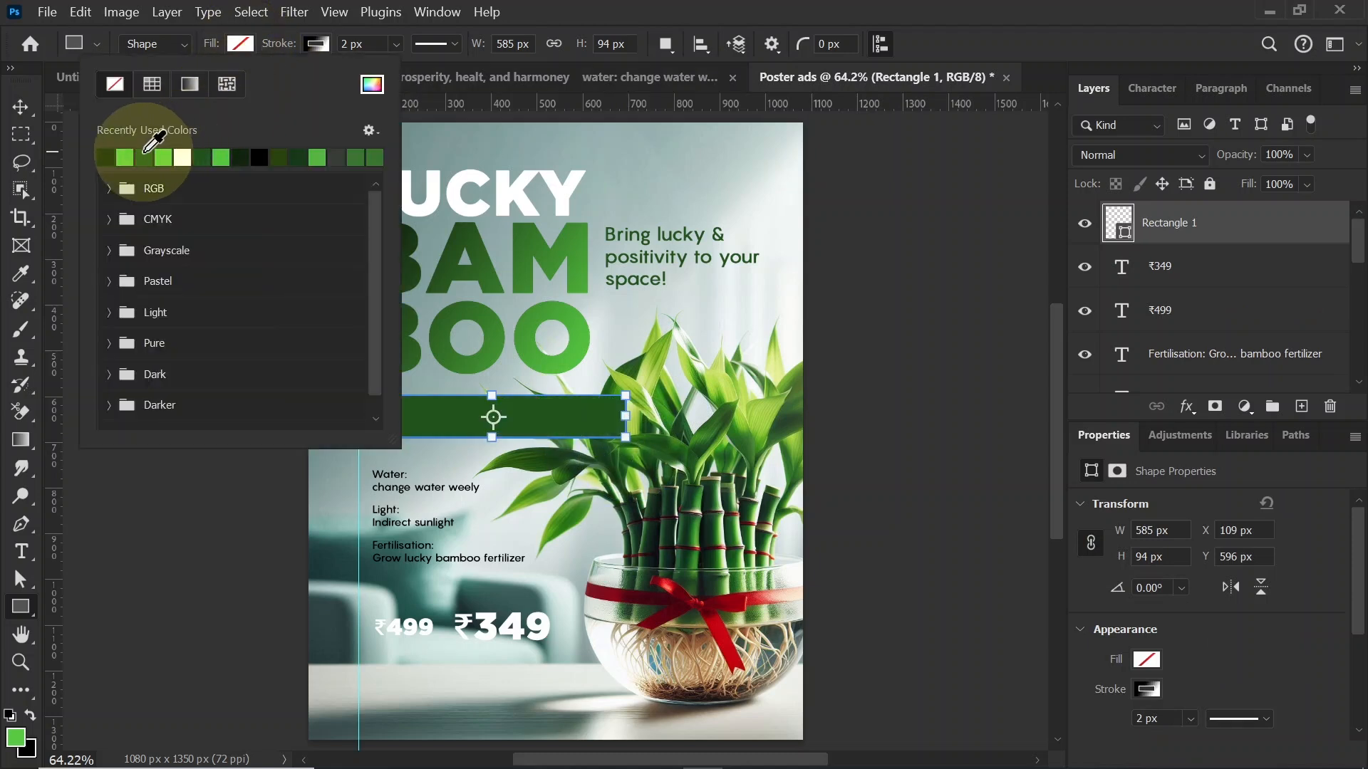
click(317, 44)
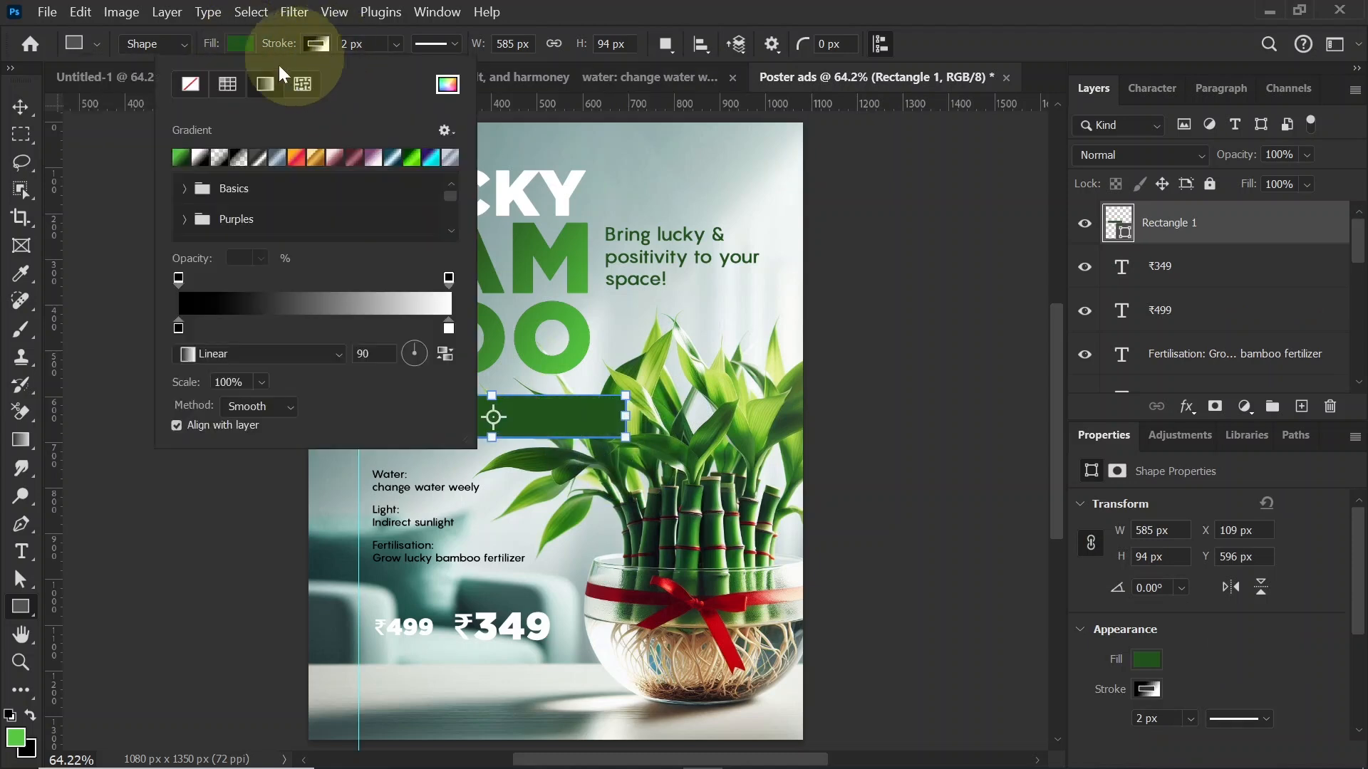
click(191, 84)
click(317, 44)
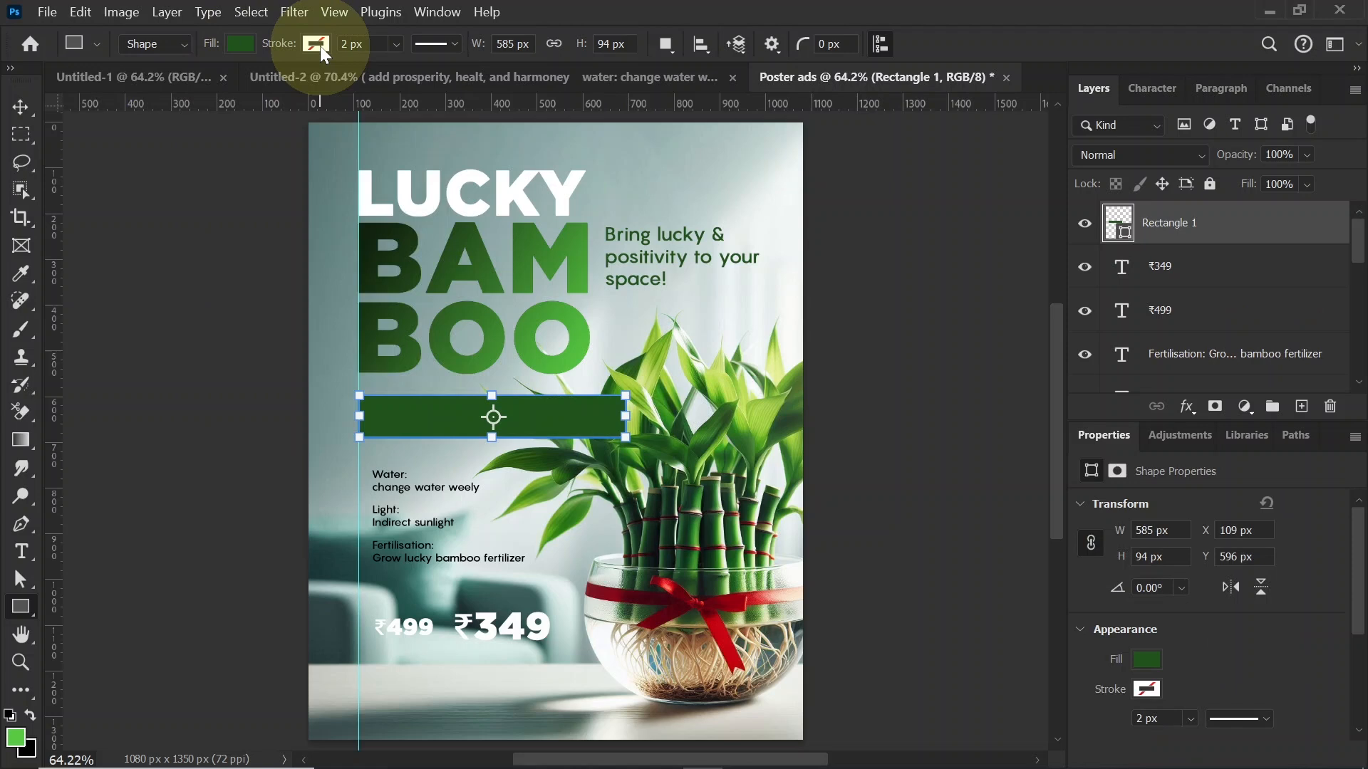
click(23, 108)
Step: Add a layer mask to the green rectangle and fade out its right end with a horizontal white-to-black gradient
click(1215, 406)
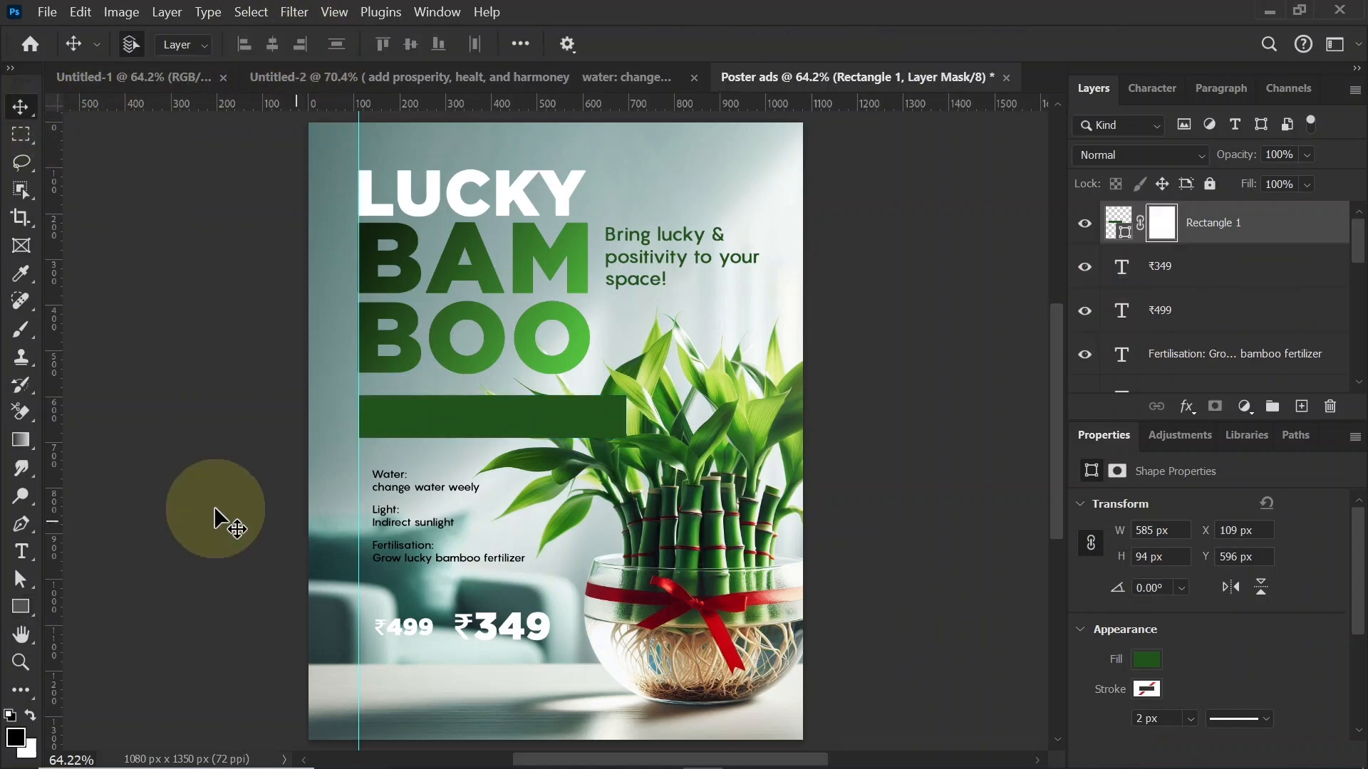
click(21, 439)
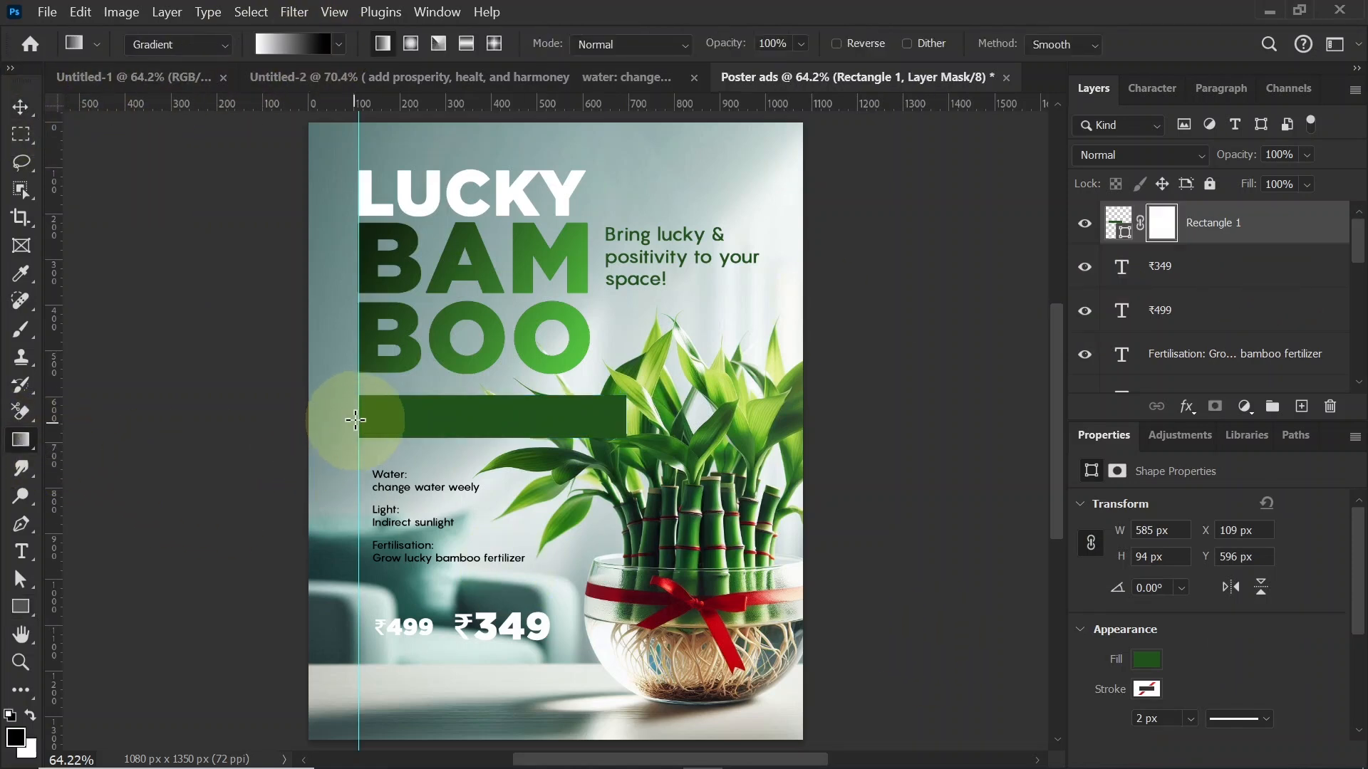
drag(358, 419, 594, 418)
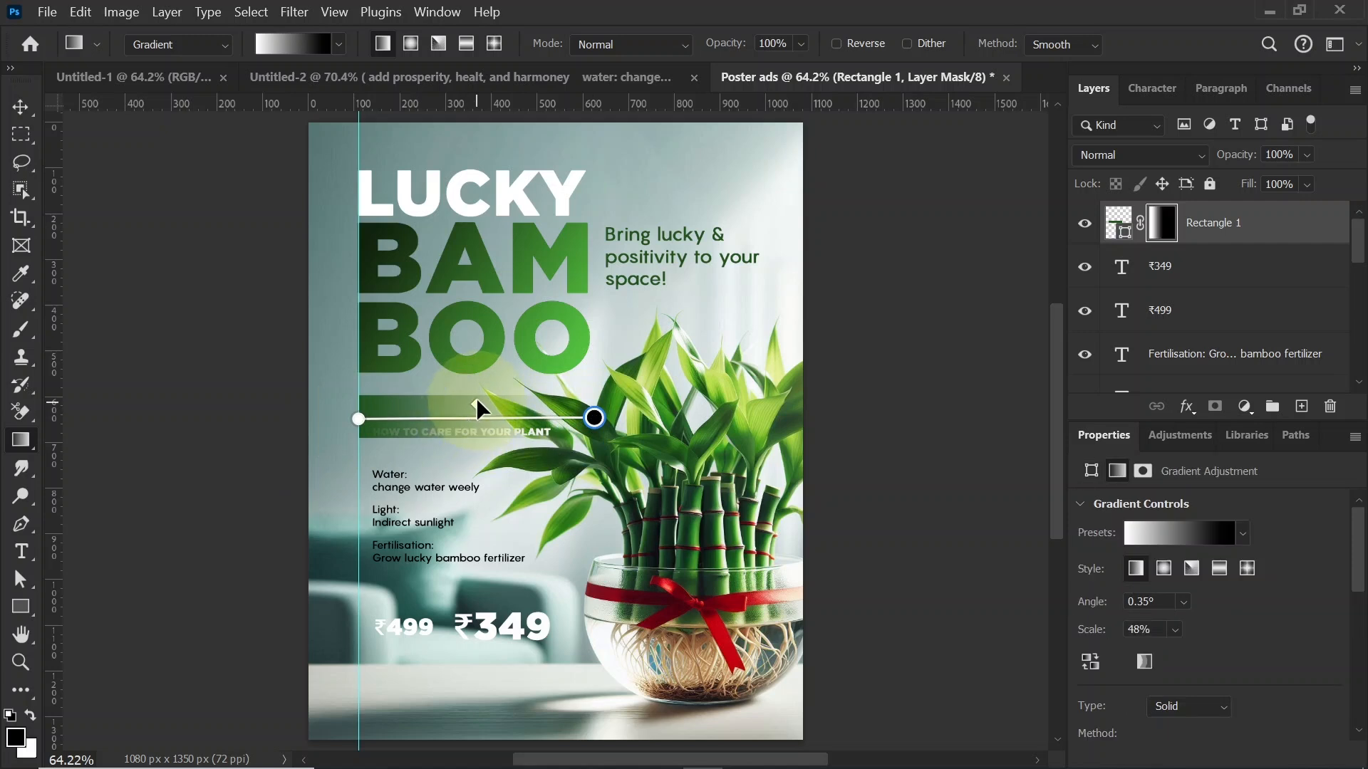
drag(477, 405, 508, 404)
drag(358, 419, 430, 412)
click(20, 108)
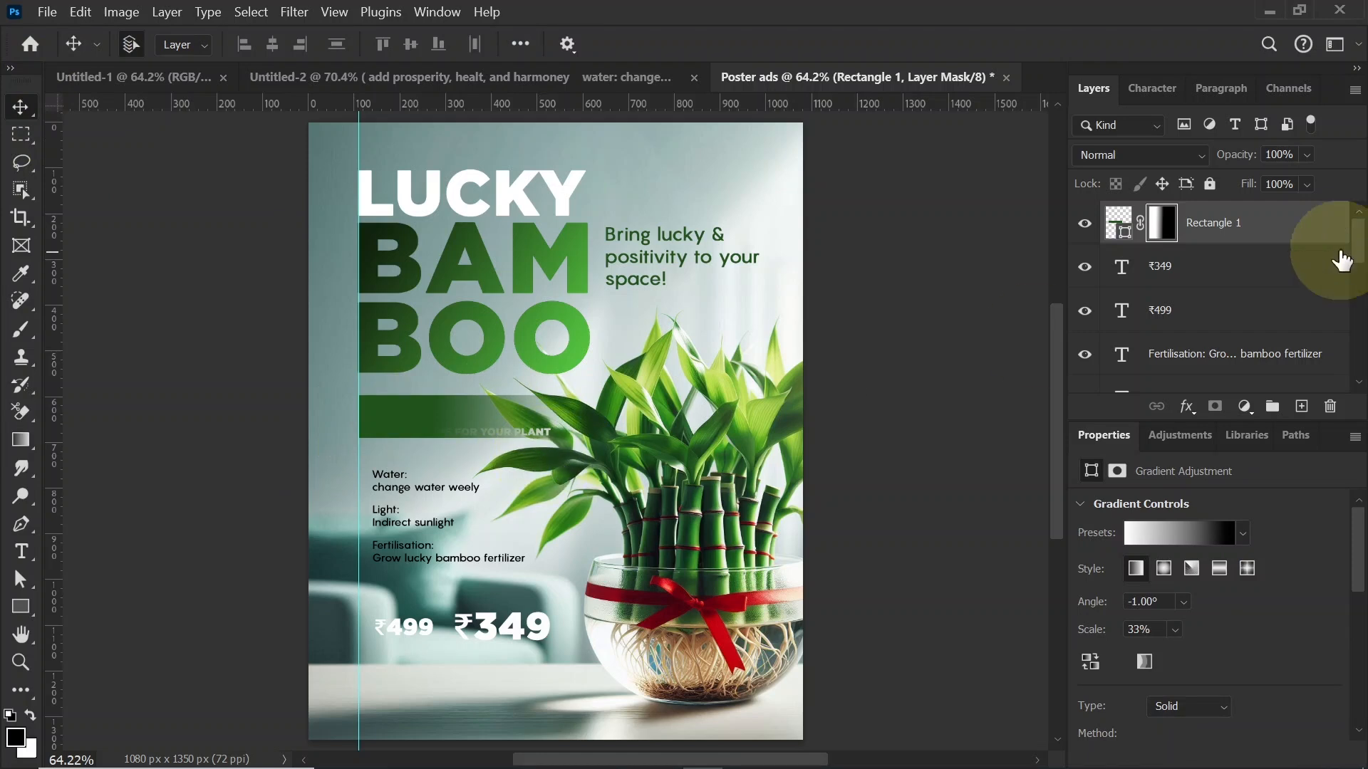
Step: Place the Rectangle 1 layer below the "How to care for your plant" layer and center that heading vertically on the green band
click(1271, 237)
drag(1271, 236, 1253, 335)
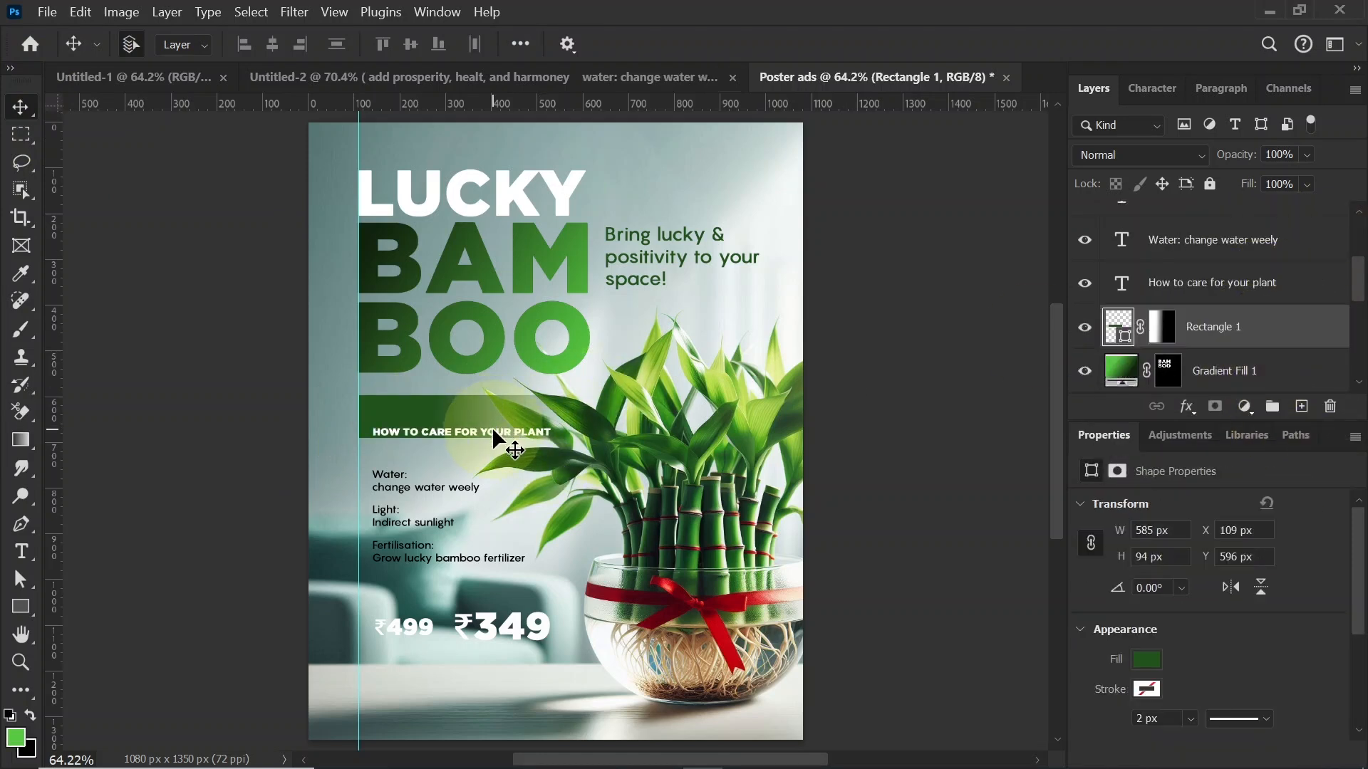
drag(492, 426, 490, 416)
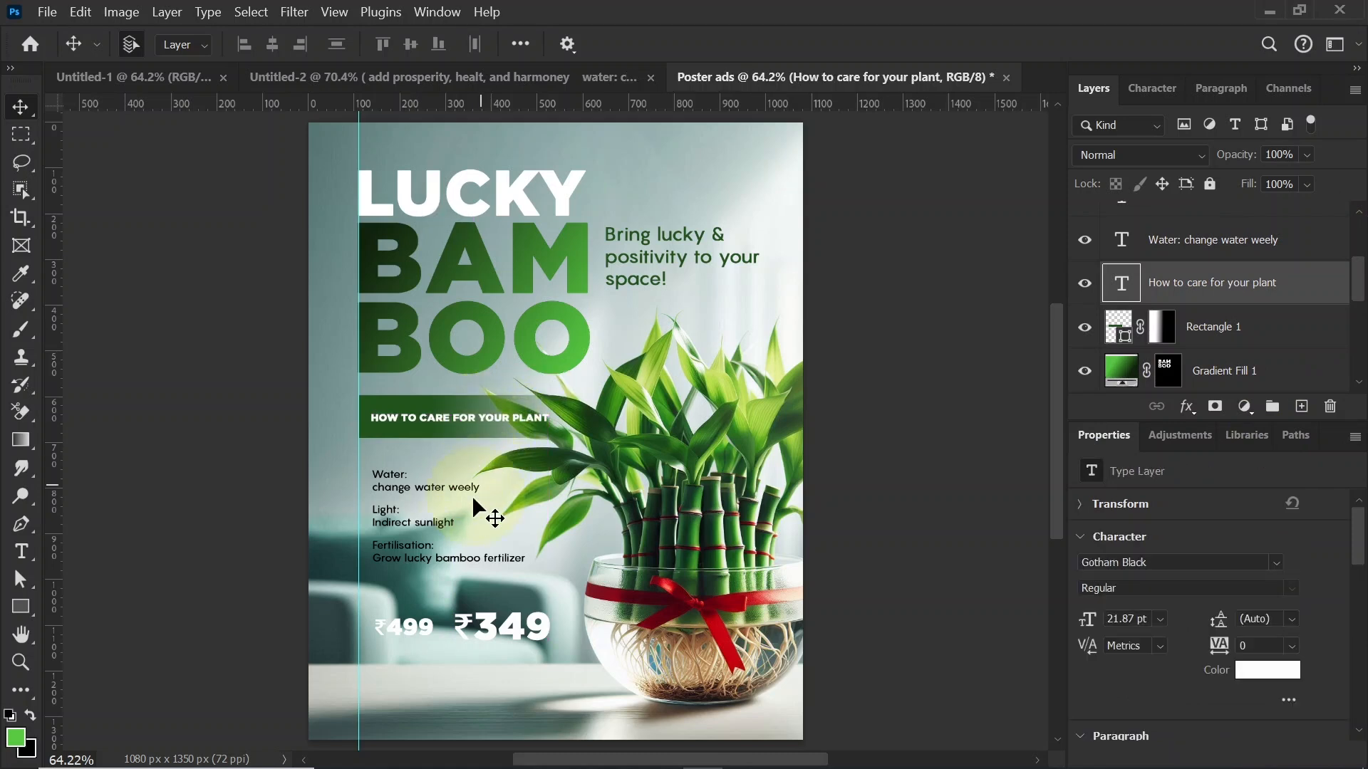
Step: Move the Water, Light and Fertilisation texts together slightly up and to the right, away from the guide
click(392, 488)
key(shift)
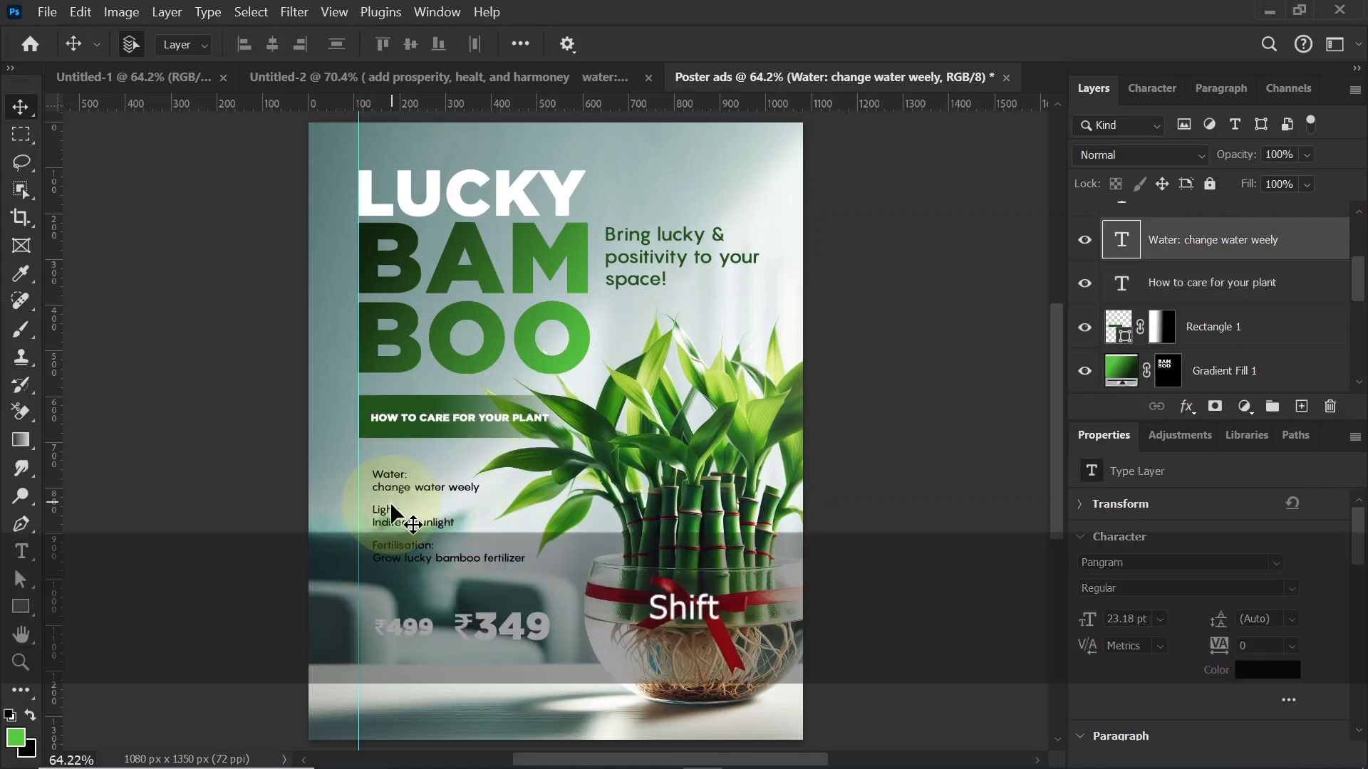
drag(406, 513, 369, 503)
Step: Draw a dark green triangle about 39 x 34 px without a stroke on the vertical guide beside the Water text
click(14, 610)
click(105, 644)
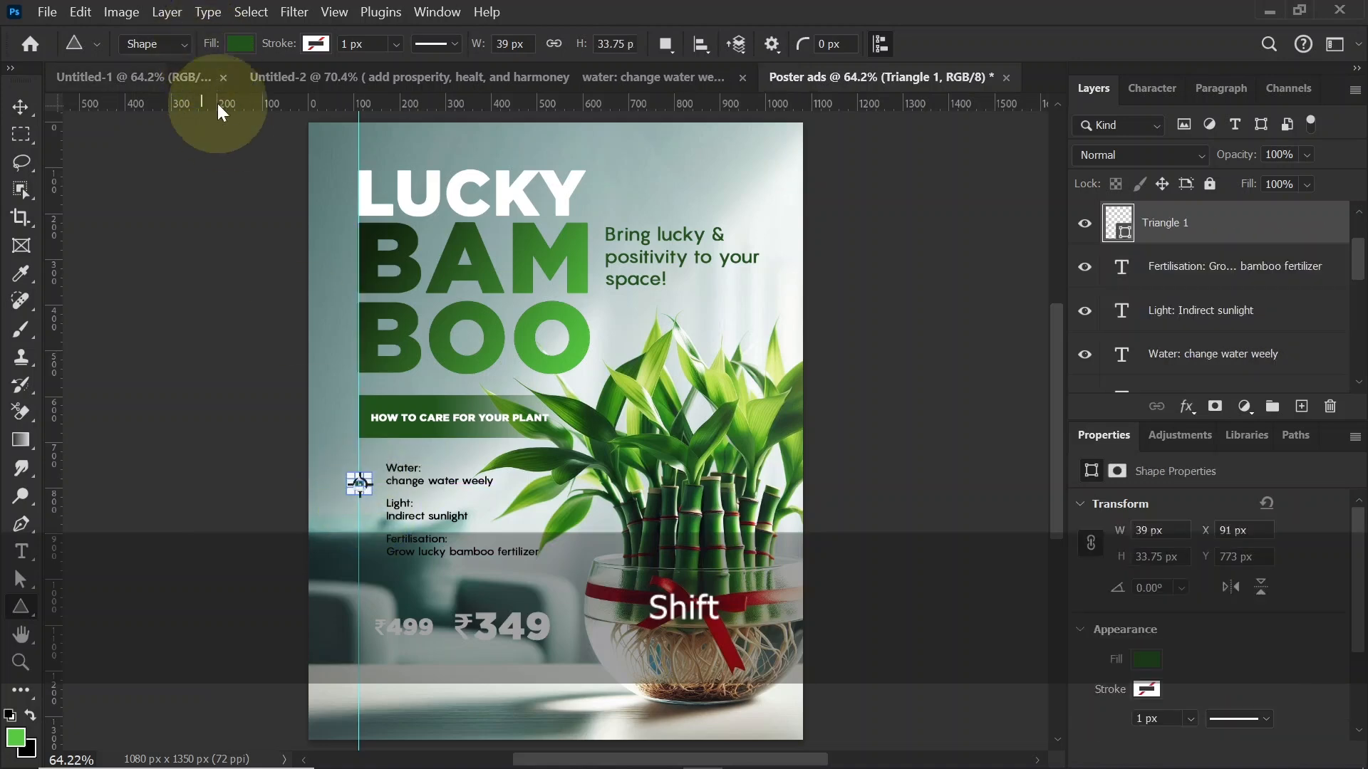
click(20, 108)
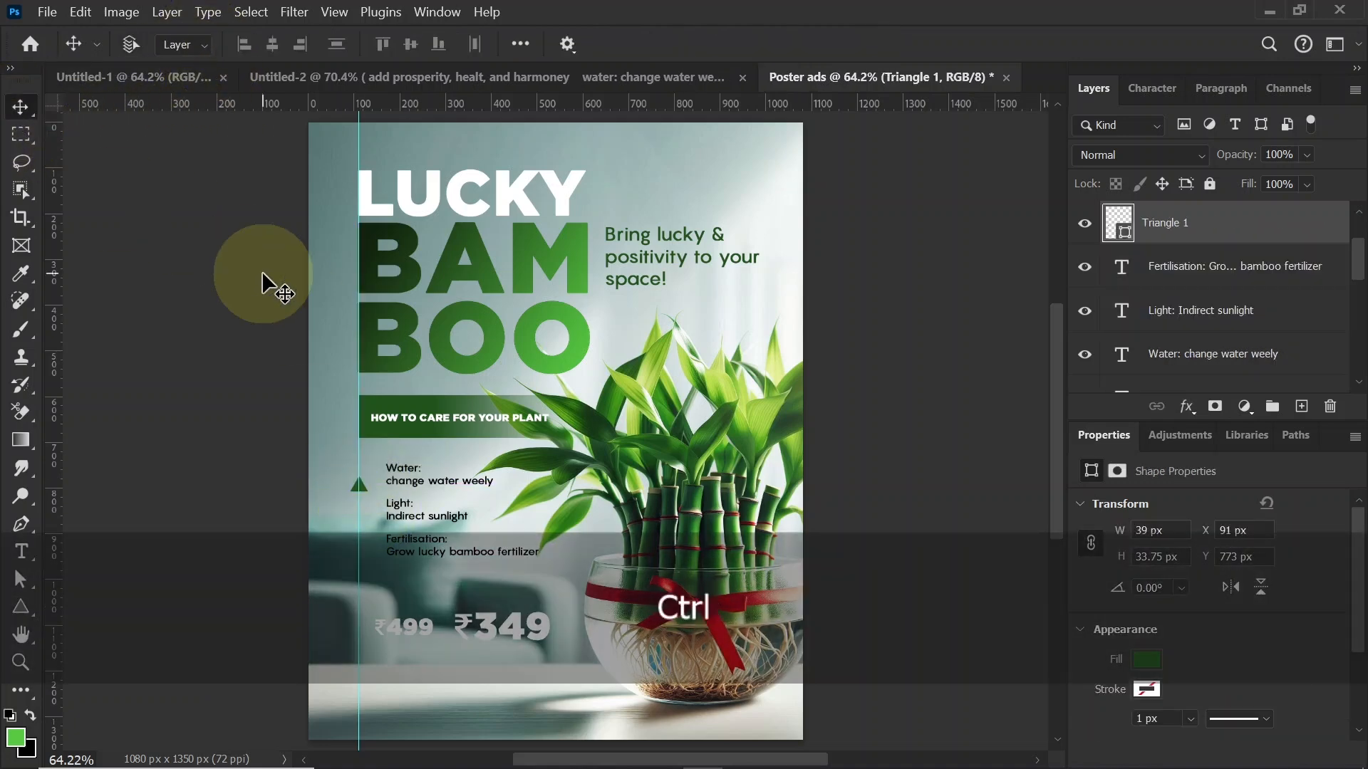
key(ctrl+equal)
key(ctrl+equal)
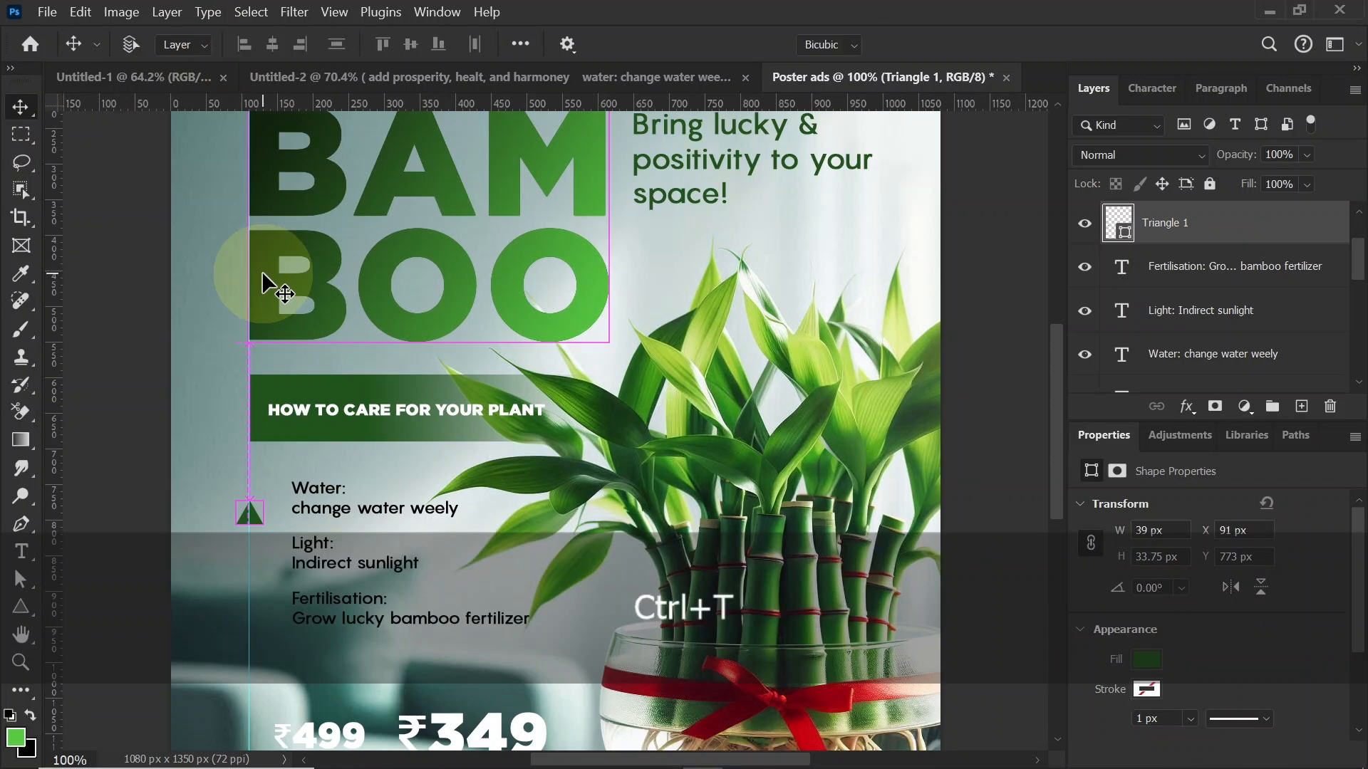
Step: Rotate the green triangle 90° so it points right, place it against the guide beside "Water:" and scale it to about 34.5 x 30 px
key(ctrl+t)
drag(280, 497, 302, 519)
key(Return)
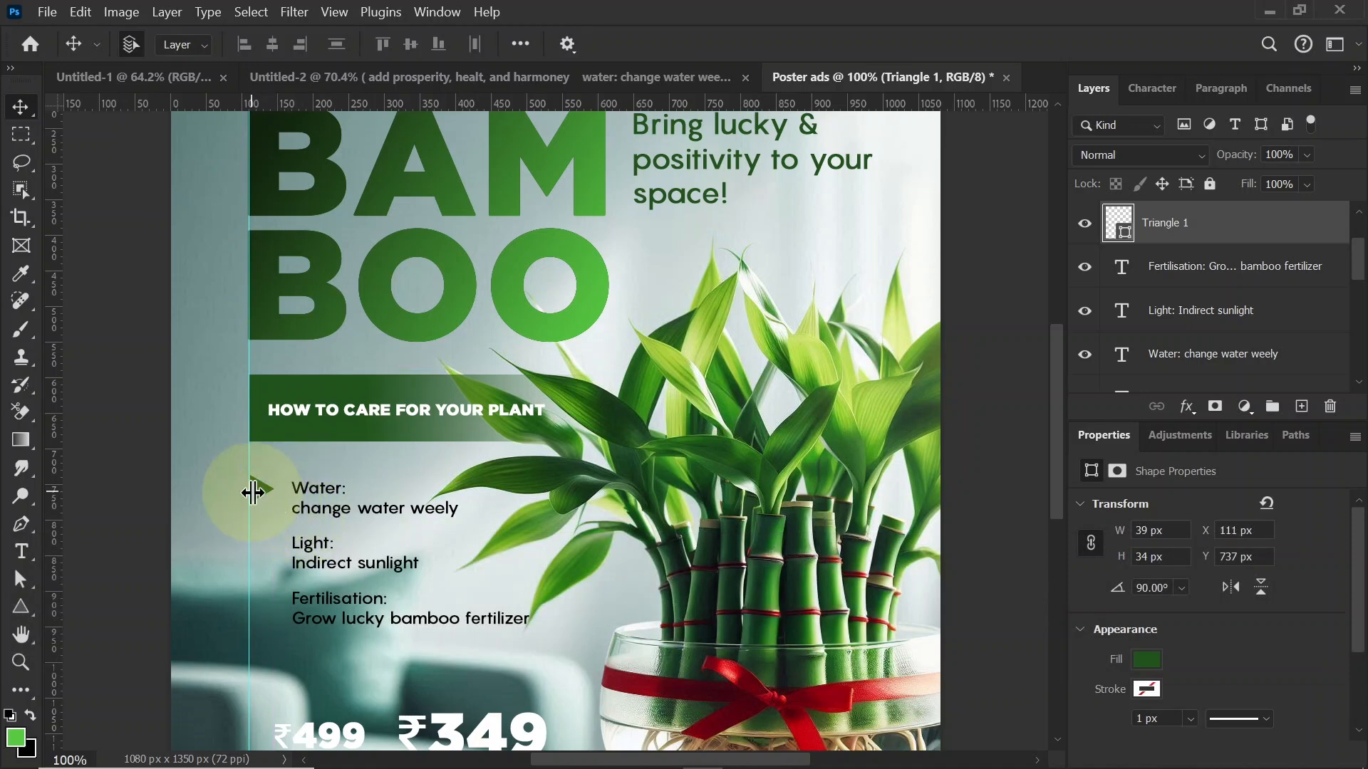
key(ctrl+t)
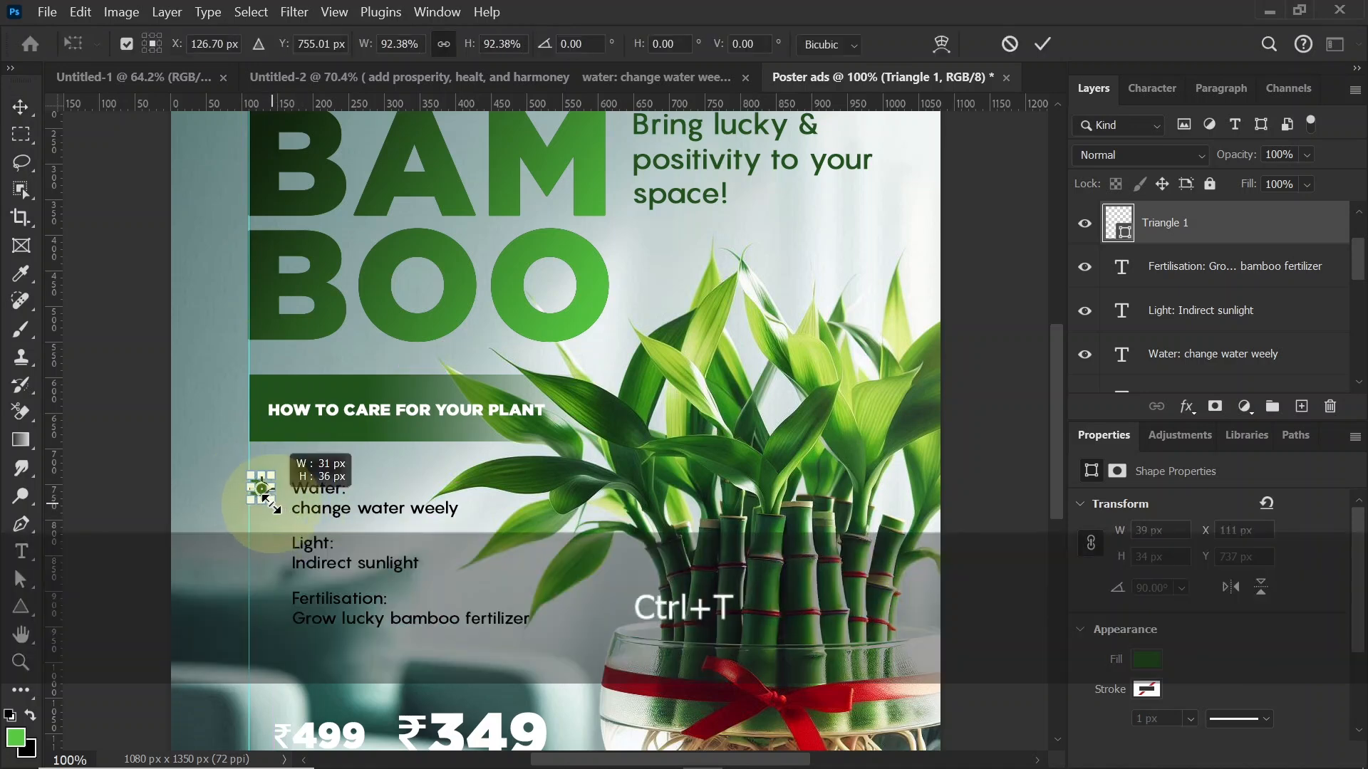
drag(271, 503, 269, 501)
key(Return)
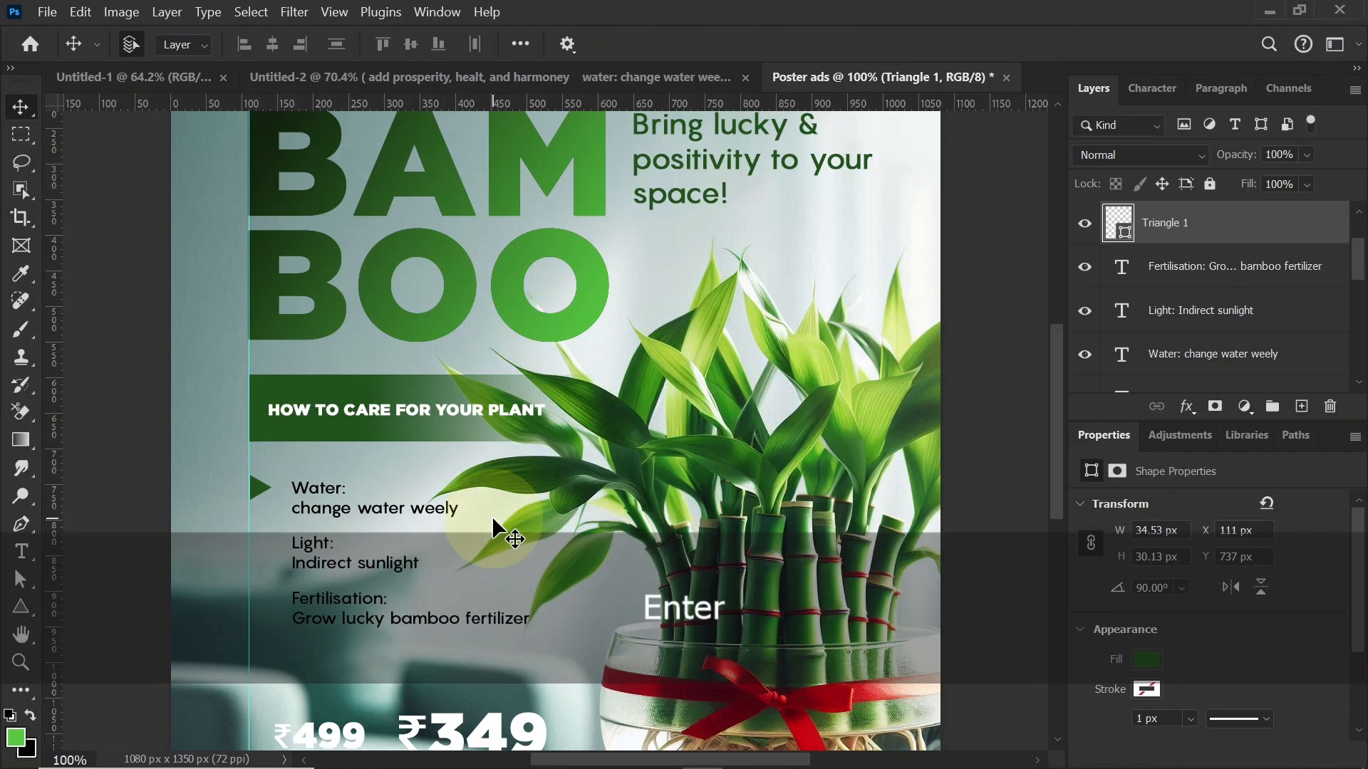
key(Down)
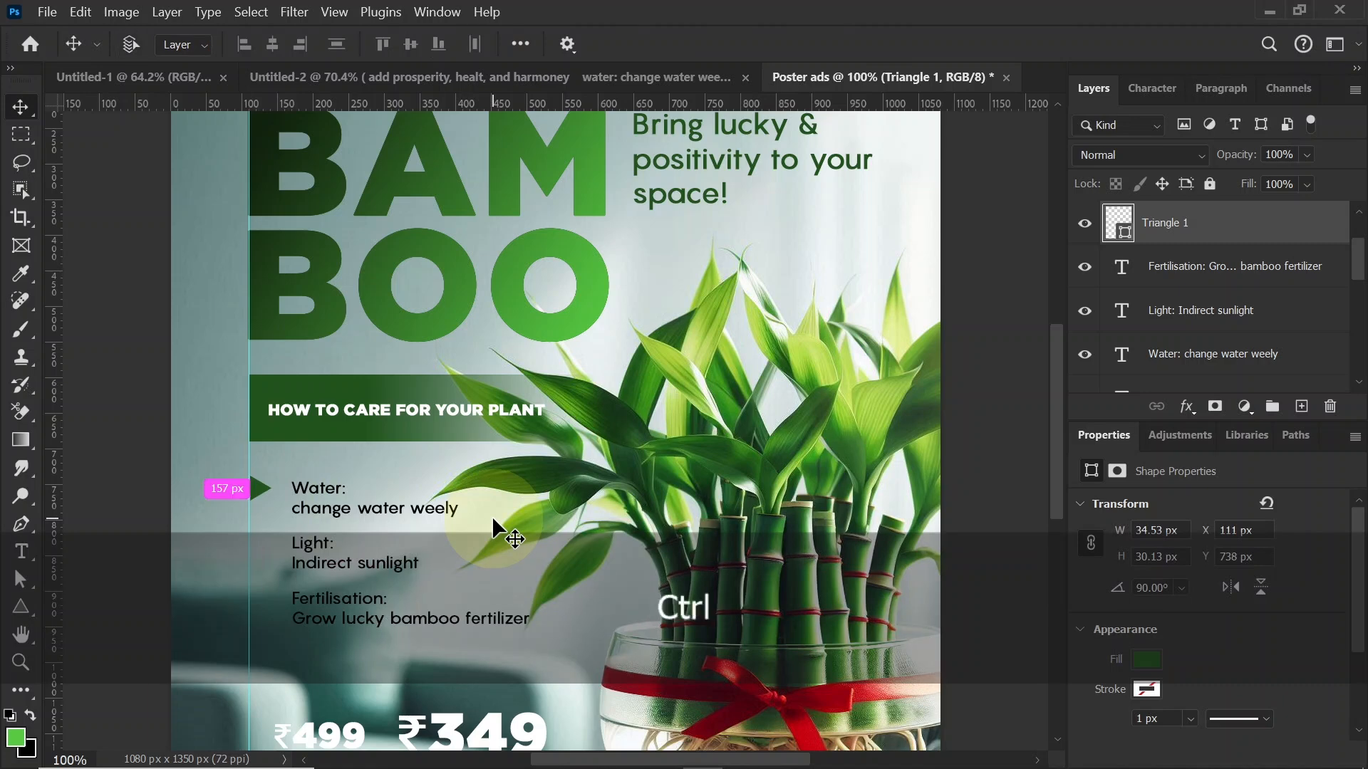
Step: Duplicate the triangle bullet twice, placing one copy on the guide beside "Light:" and the other beside "Fertilisation:"
key(ctrl+j)
key(shift+Down)
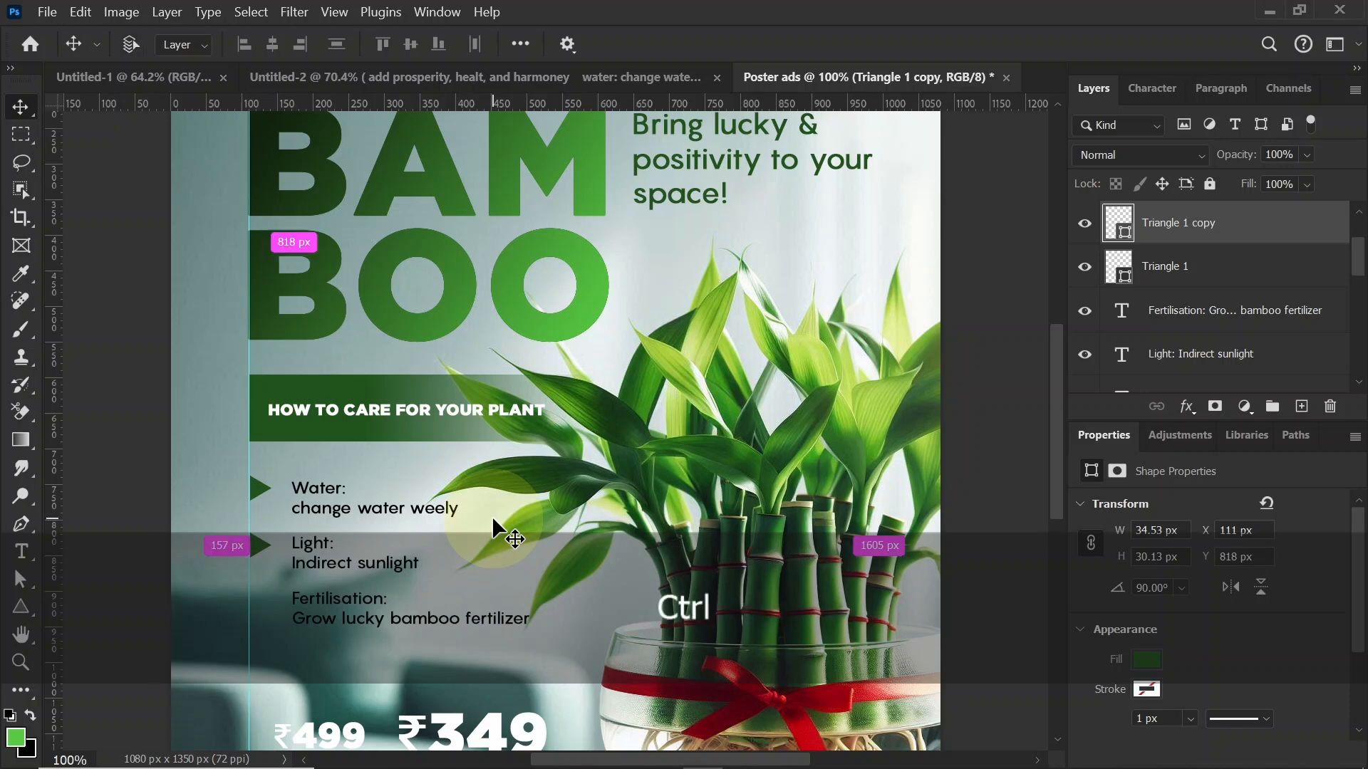
key(ctrl+j)
key(shift+Down)
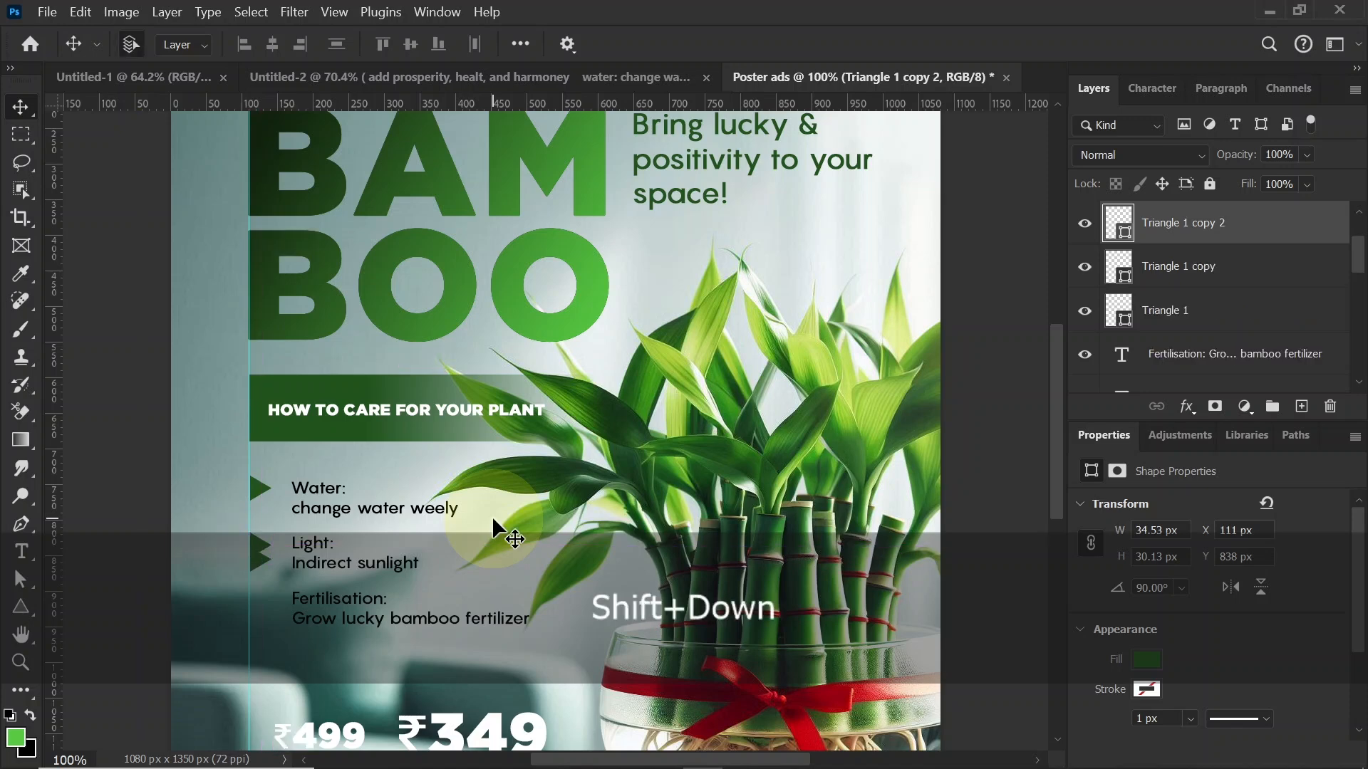
key(shift+Down)
key(Up)
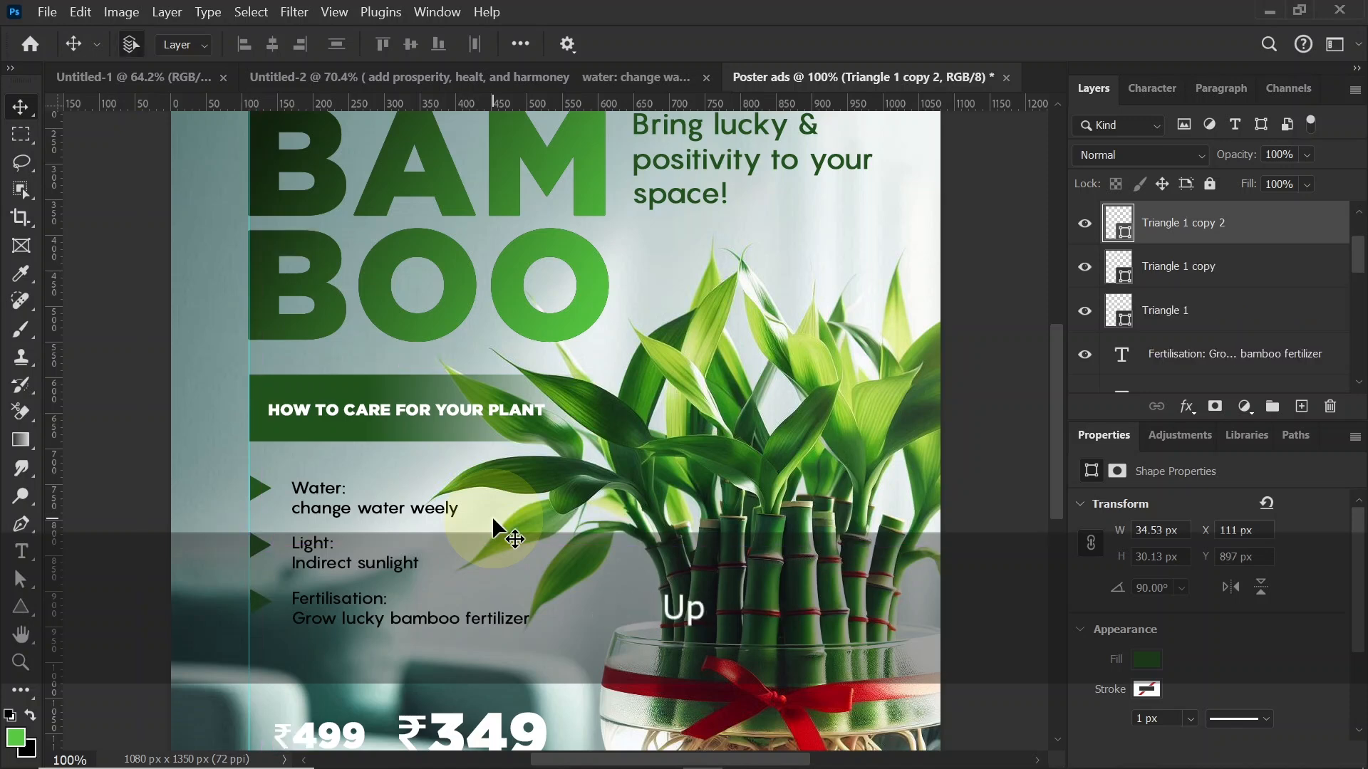
Step: Draw a dark green rectangle about 652 x 145 px without a stroke behind the two prices, starting at the vertical guide
key(space)
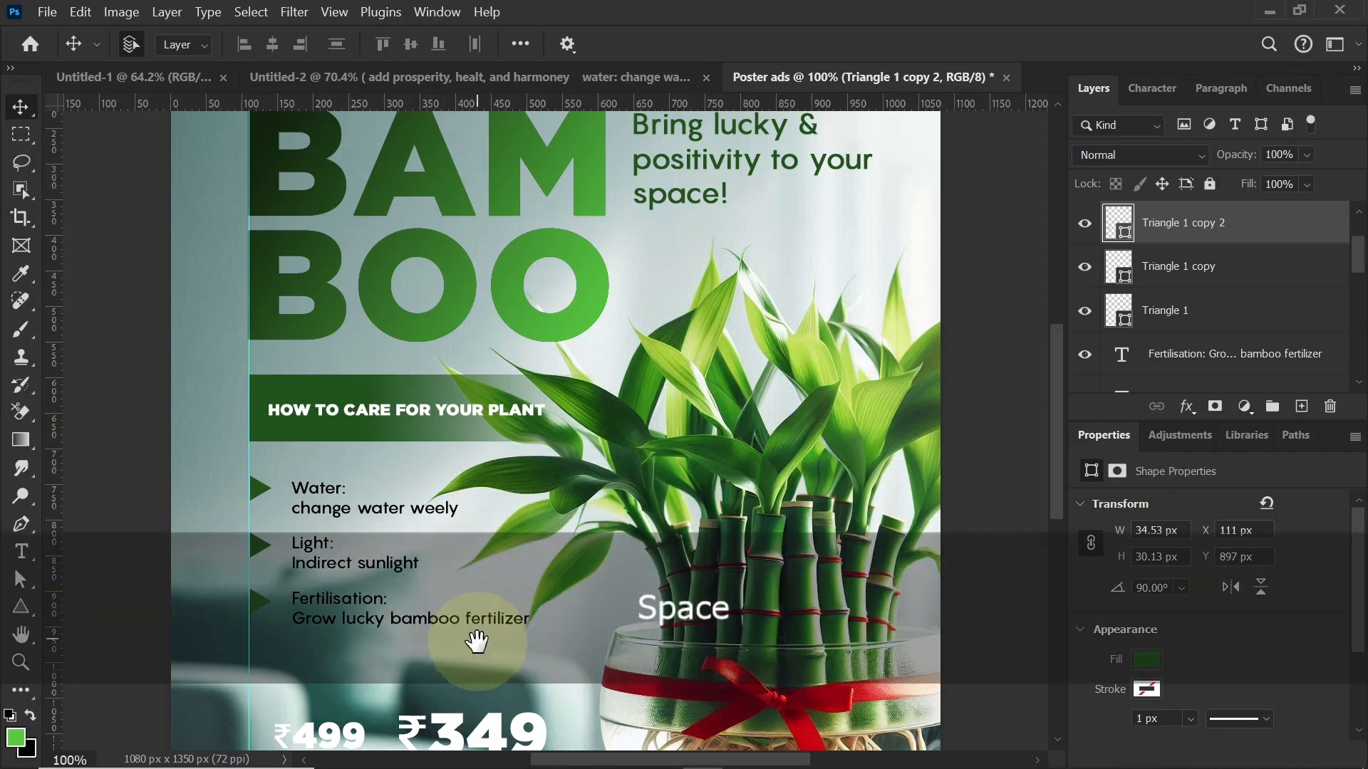
drag(476, 641, 484, 285)
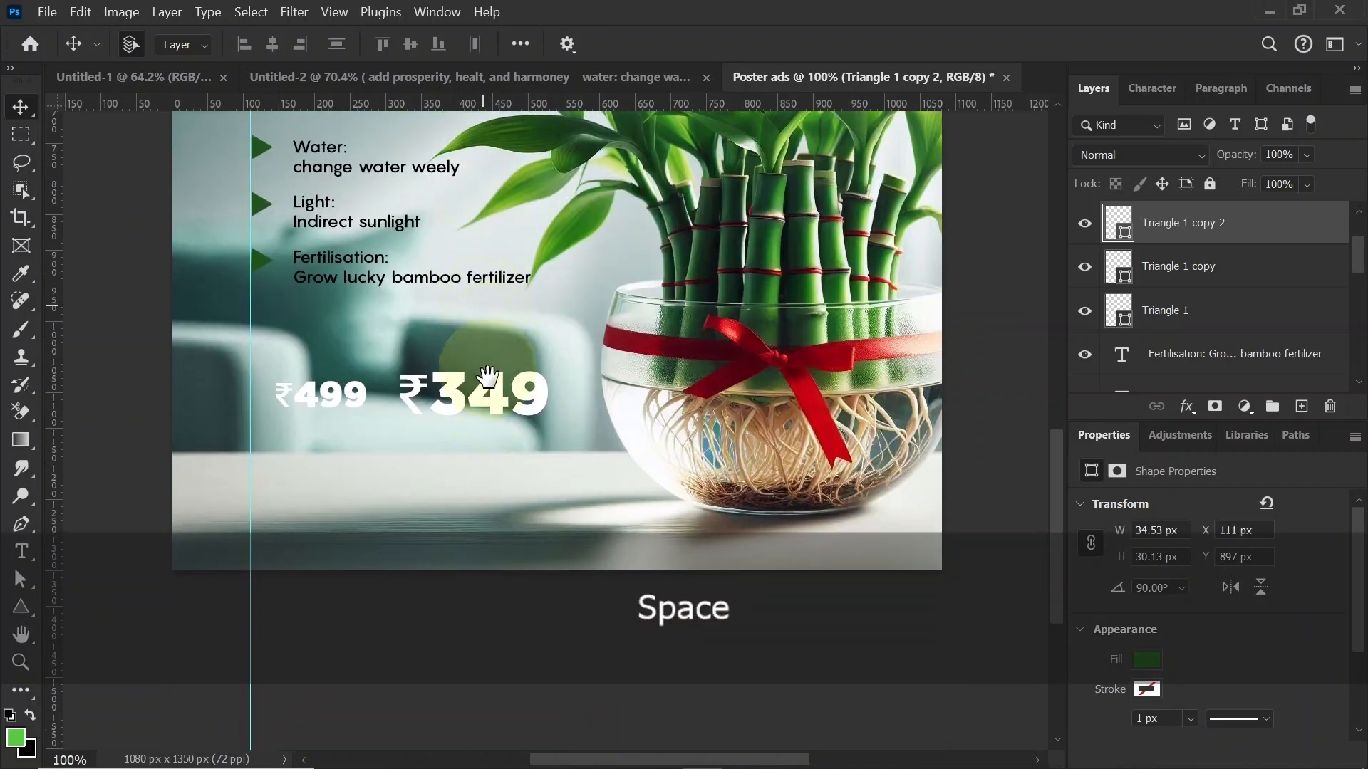
click(20, 608)
click(71, 605)
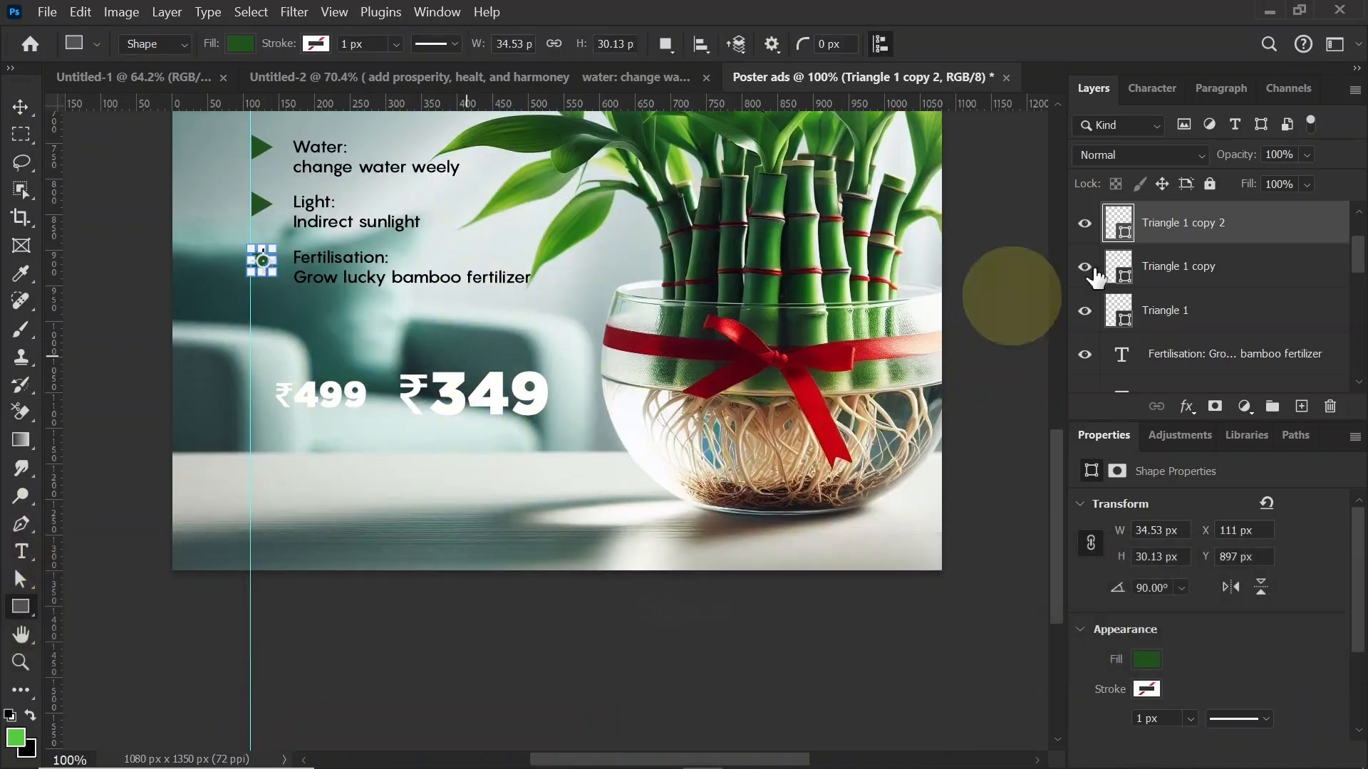
click(1302, 406)
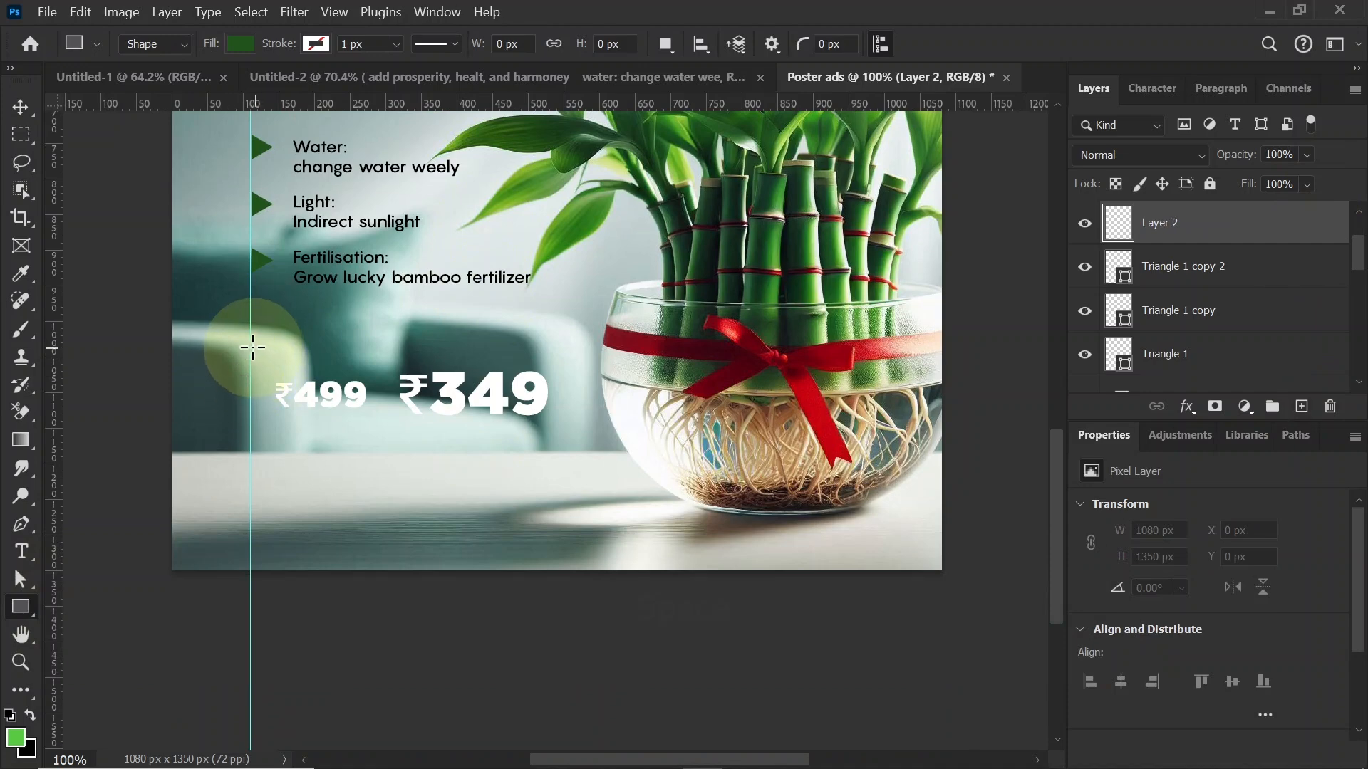
drag(253, 438, 714, 445)
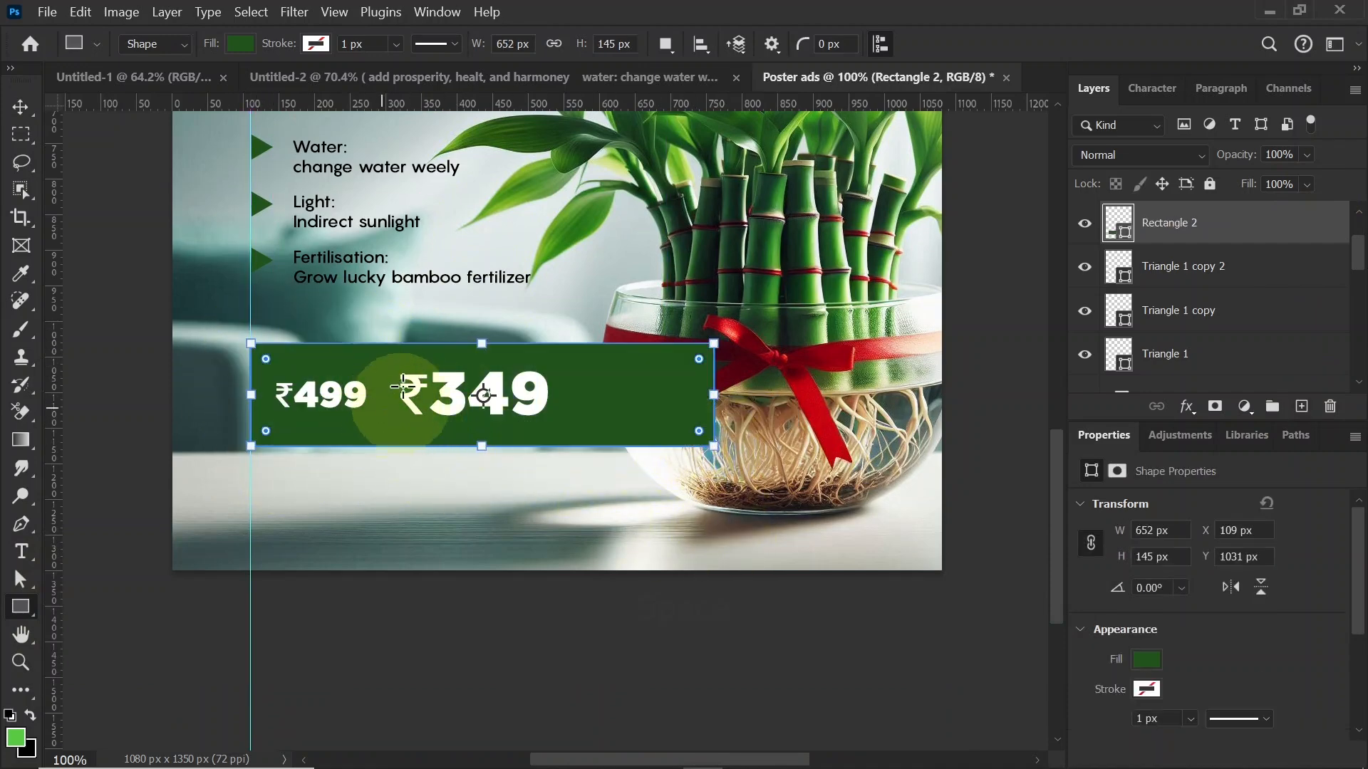
Step: Add a layer mask to the price rectangle and fade out its right end with a horizontal white-to-black gradient starting near the ₹349 price
click(1214, 406)
click(21, 440)
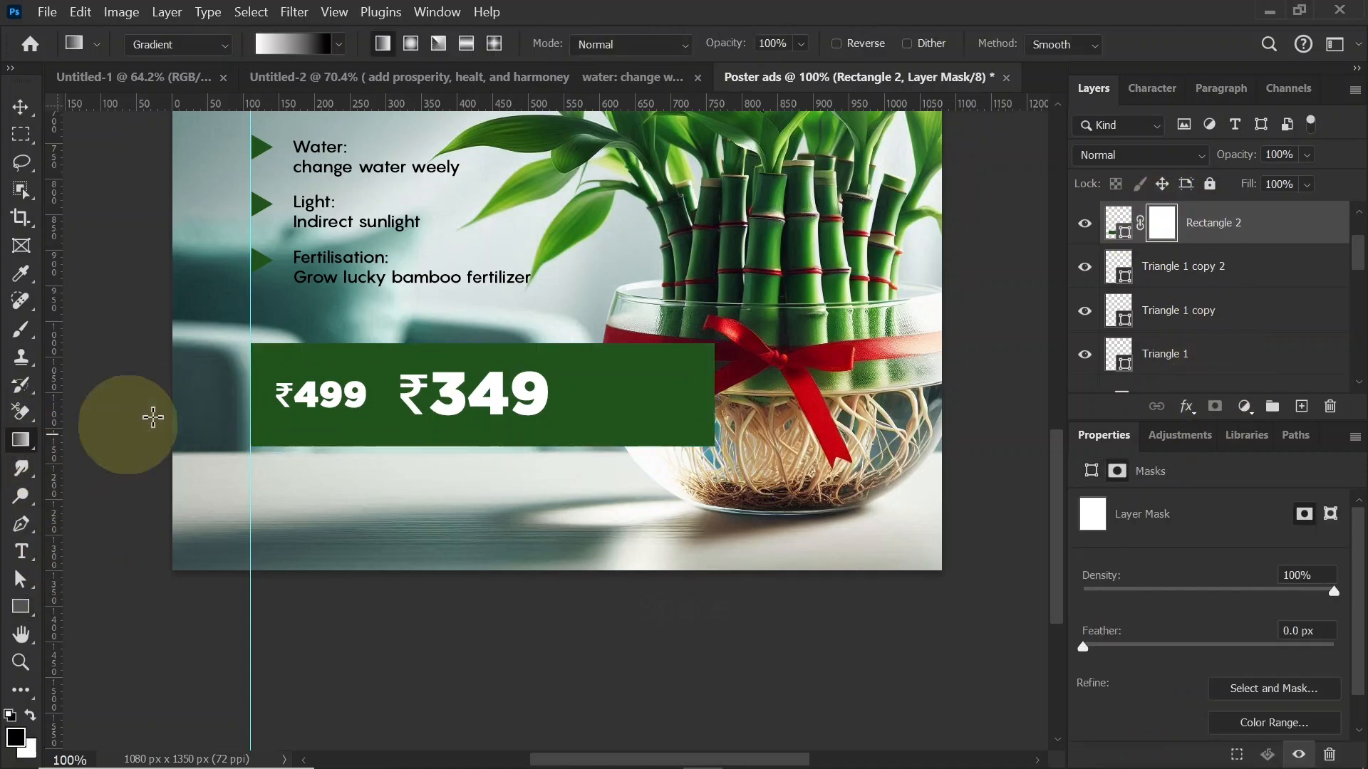
drag(250, 397, 658, 398)
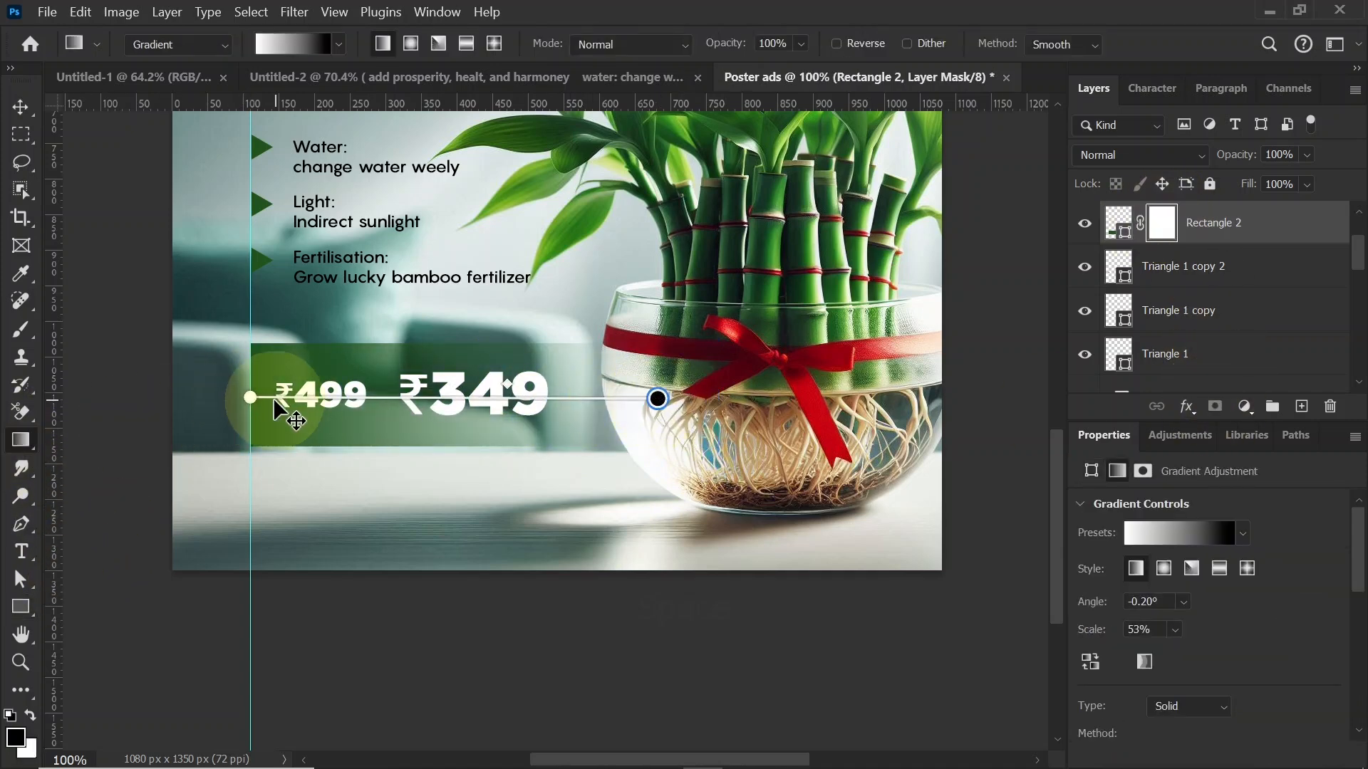
drag(251, 398, 484, 397)
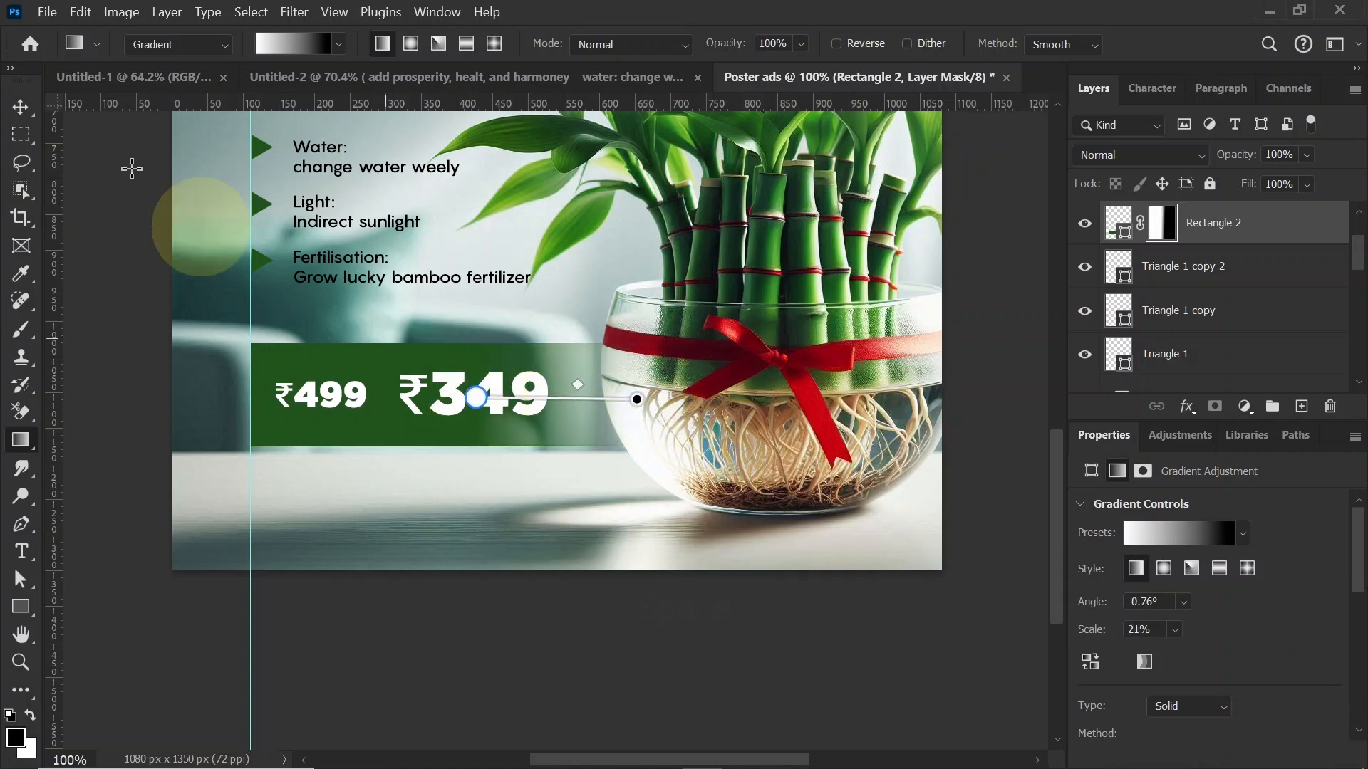
click(21, 107)
Step: Round only the upper-left corner of the green price rectangle
click(18, 605)
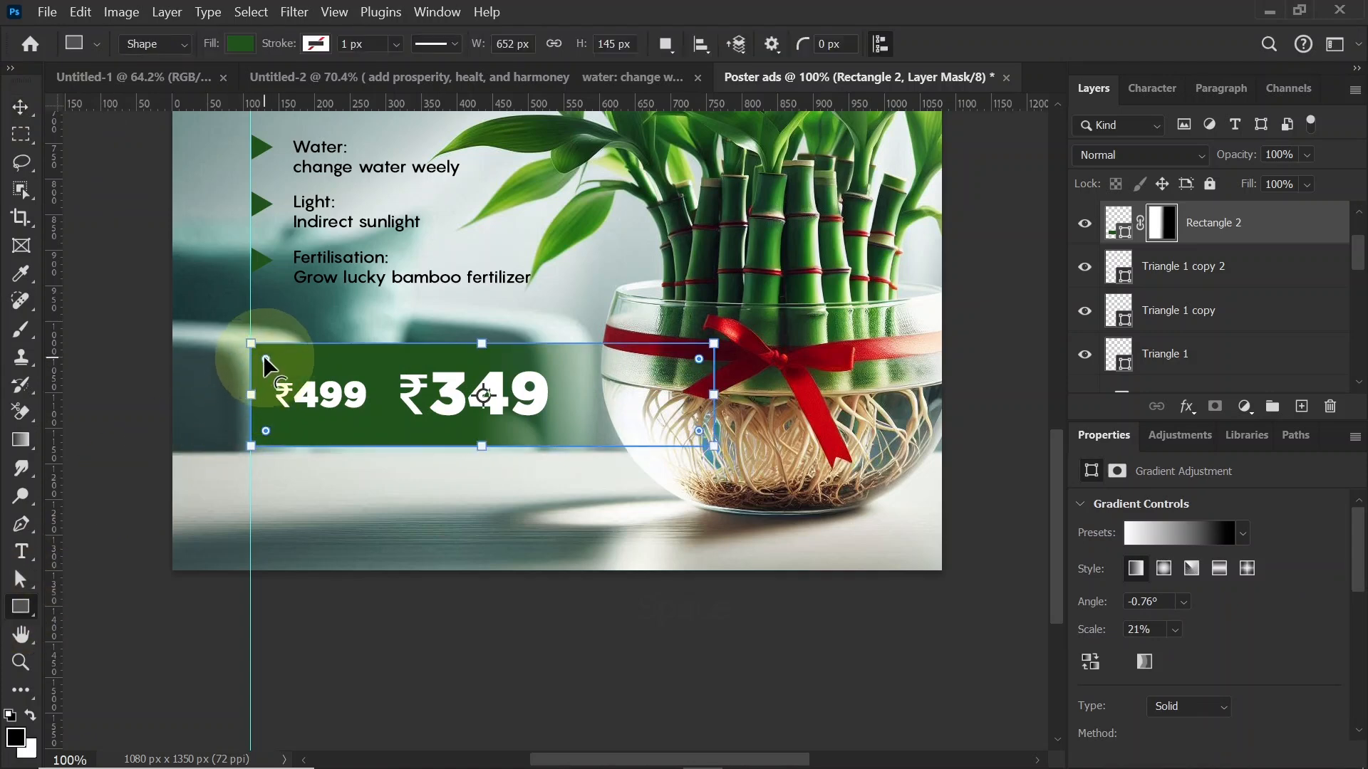
drag(264, 354, 301, 413)
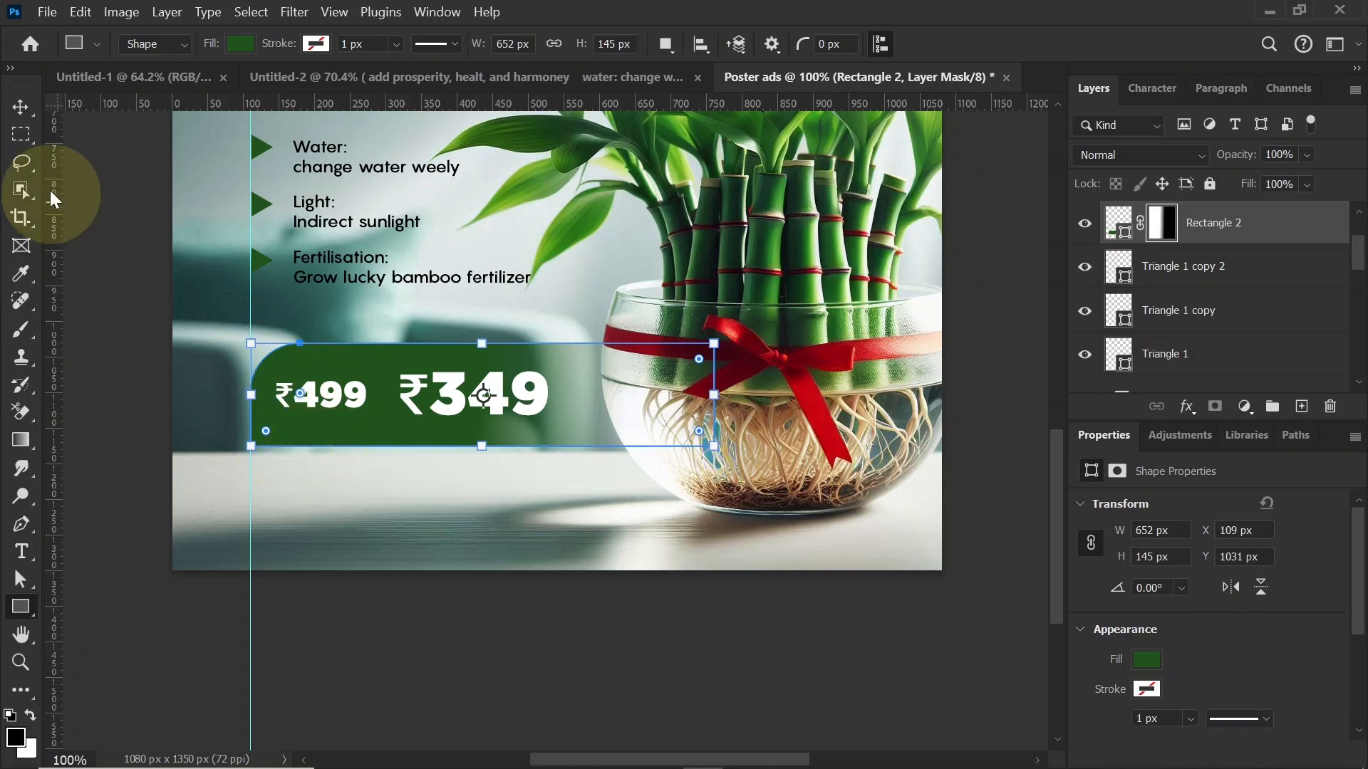
click(21, 107)
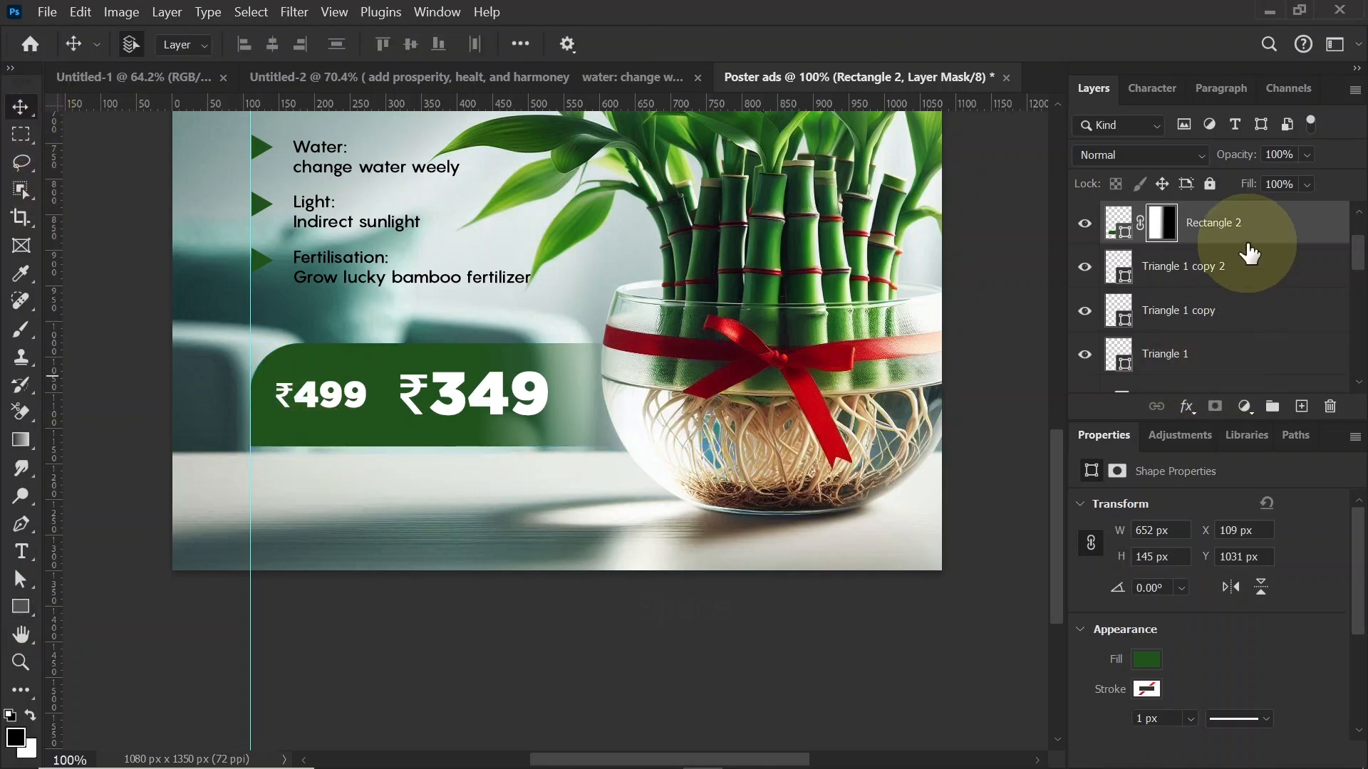
Step: Duplicate the Rectangle 2 layer with its mask and remove the fill from the copy
key(ctrl+j)
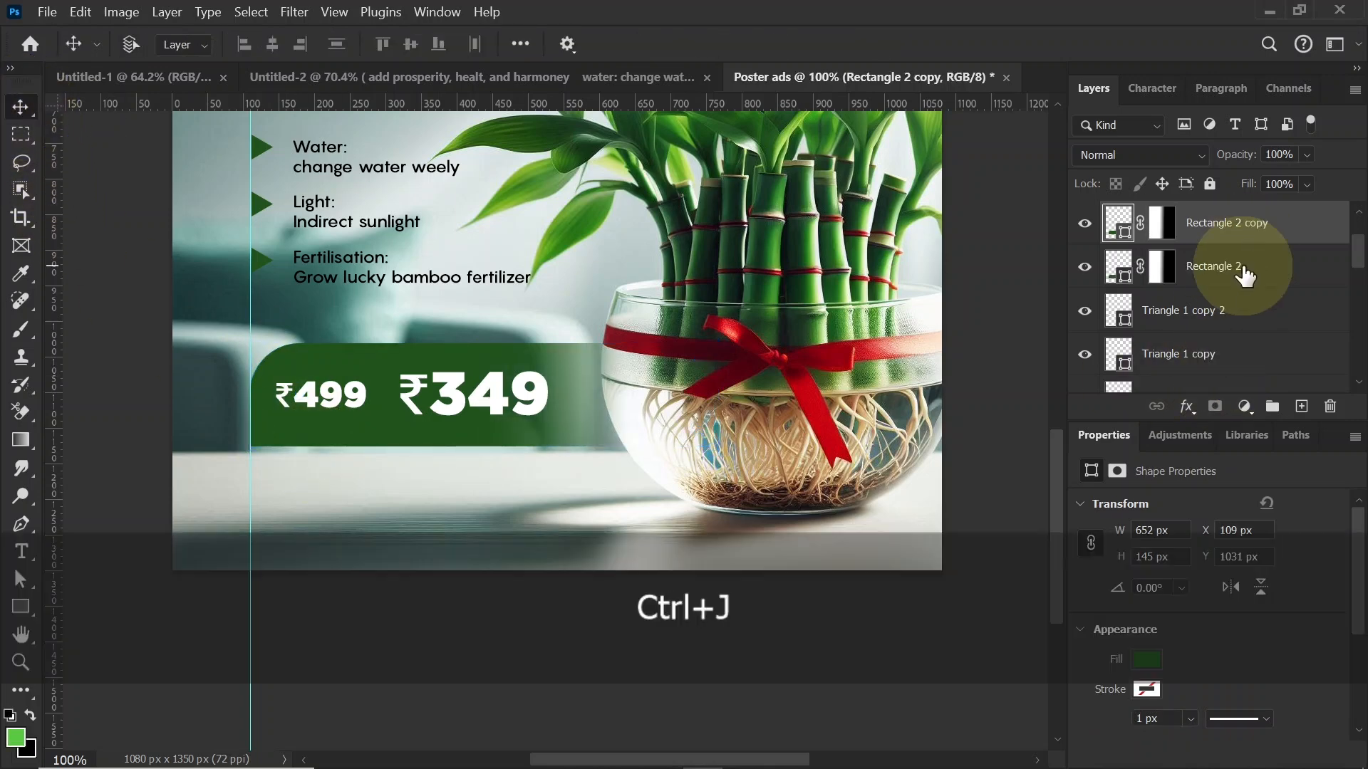
click(1167, 235)
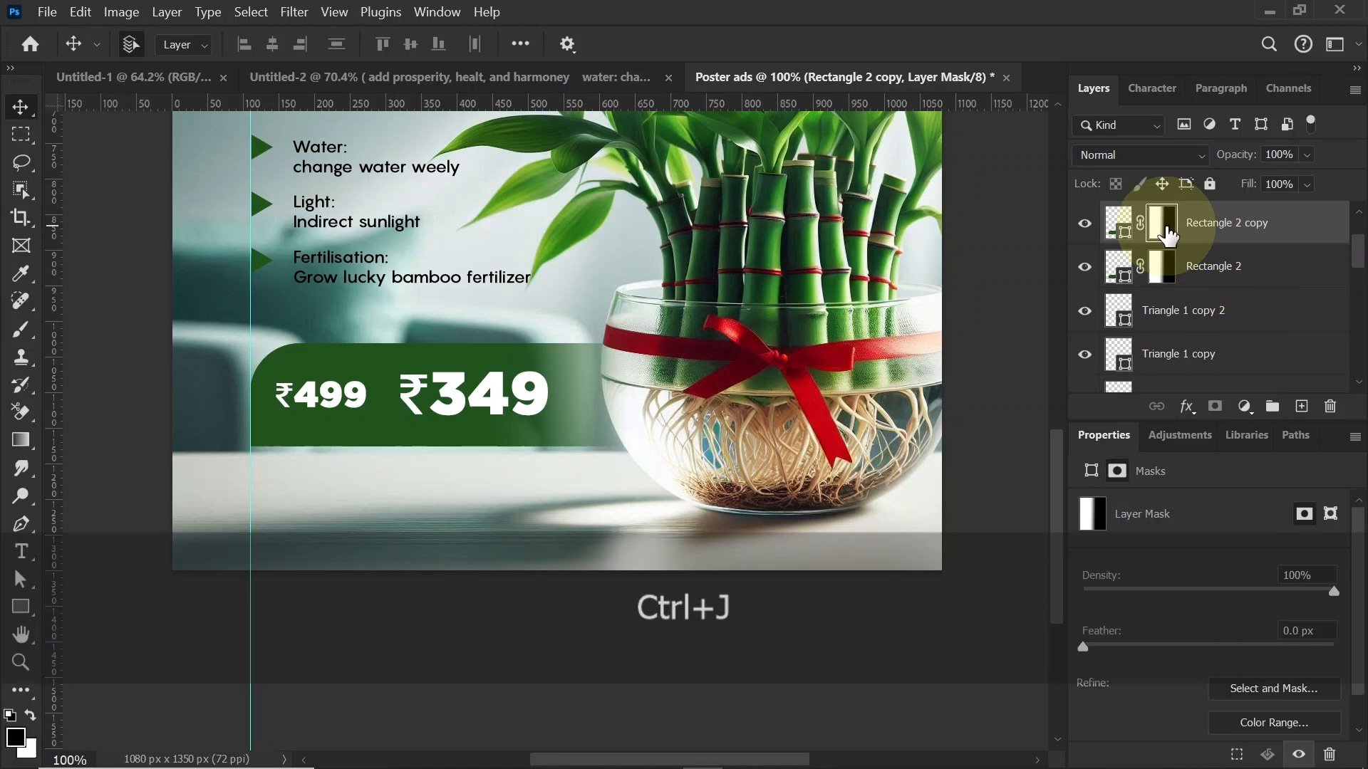
click(1116, 222)
click(9, 614)
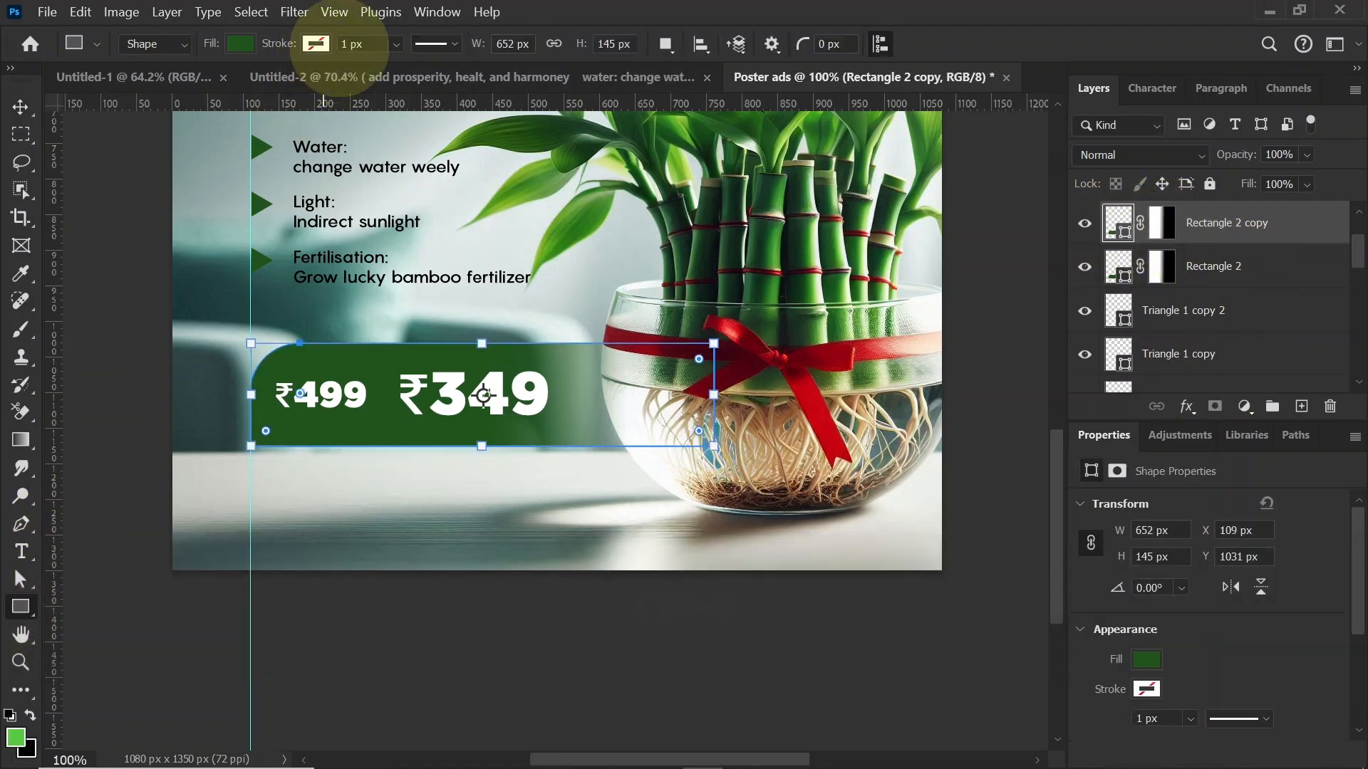
click(229, 45)
click(115, 85)
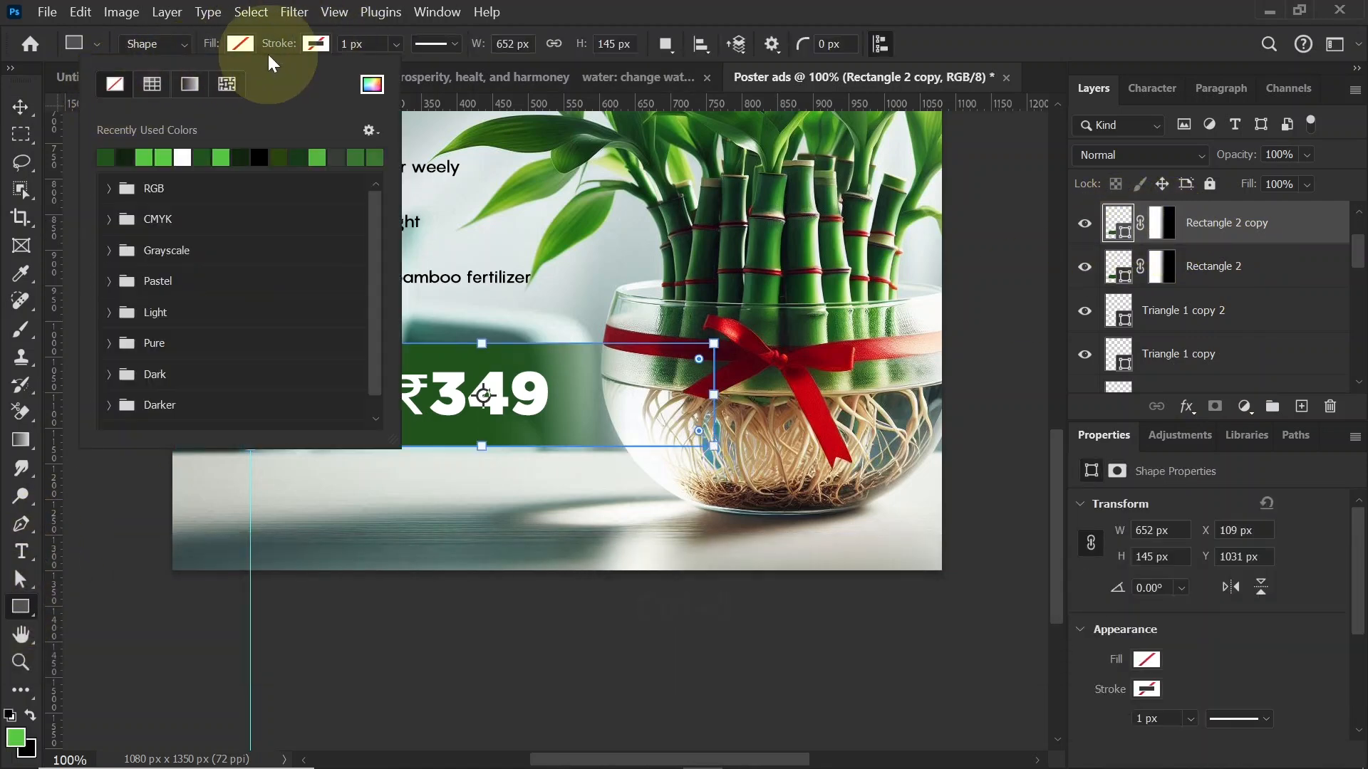
Step: Give the unfilled rectangle copy a solid white stroke 2 px wide
click(315, 42)
click(261, 159)
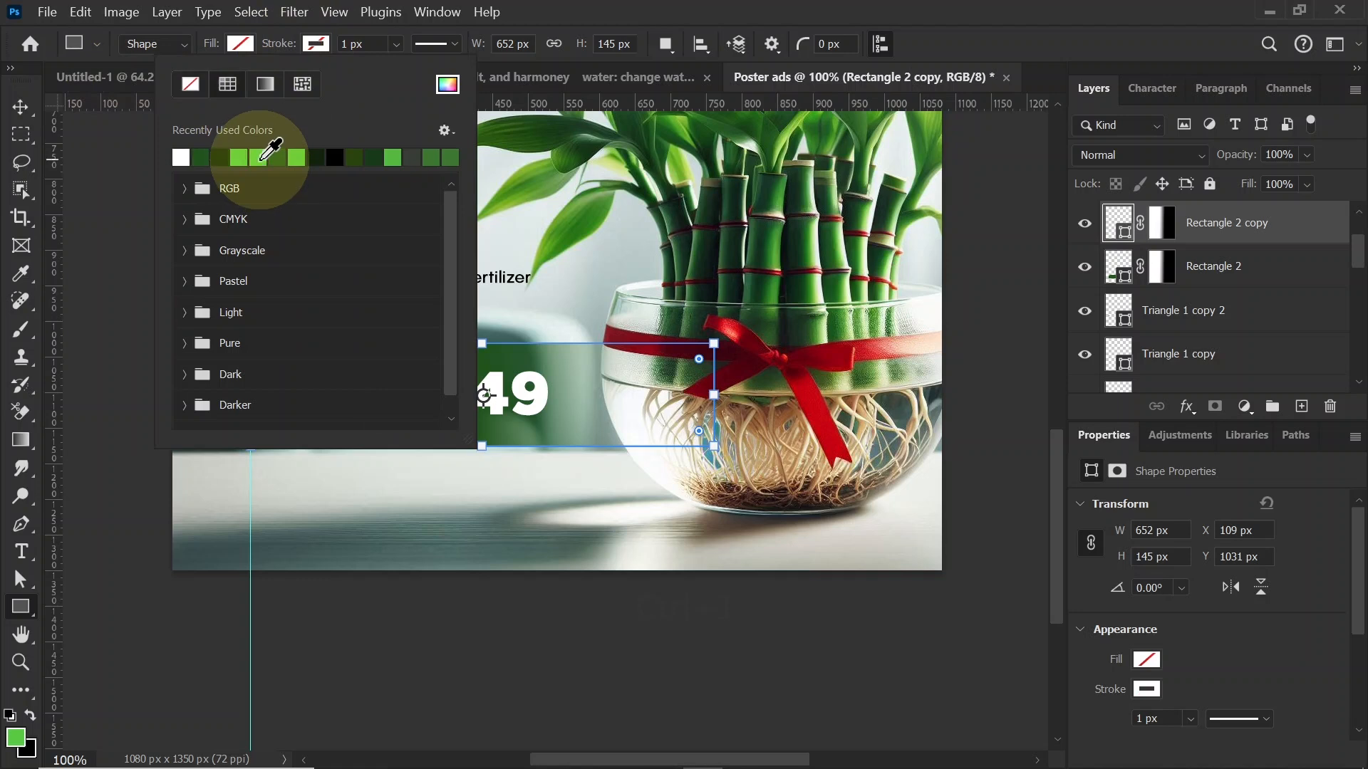
click(343, 43)
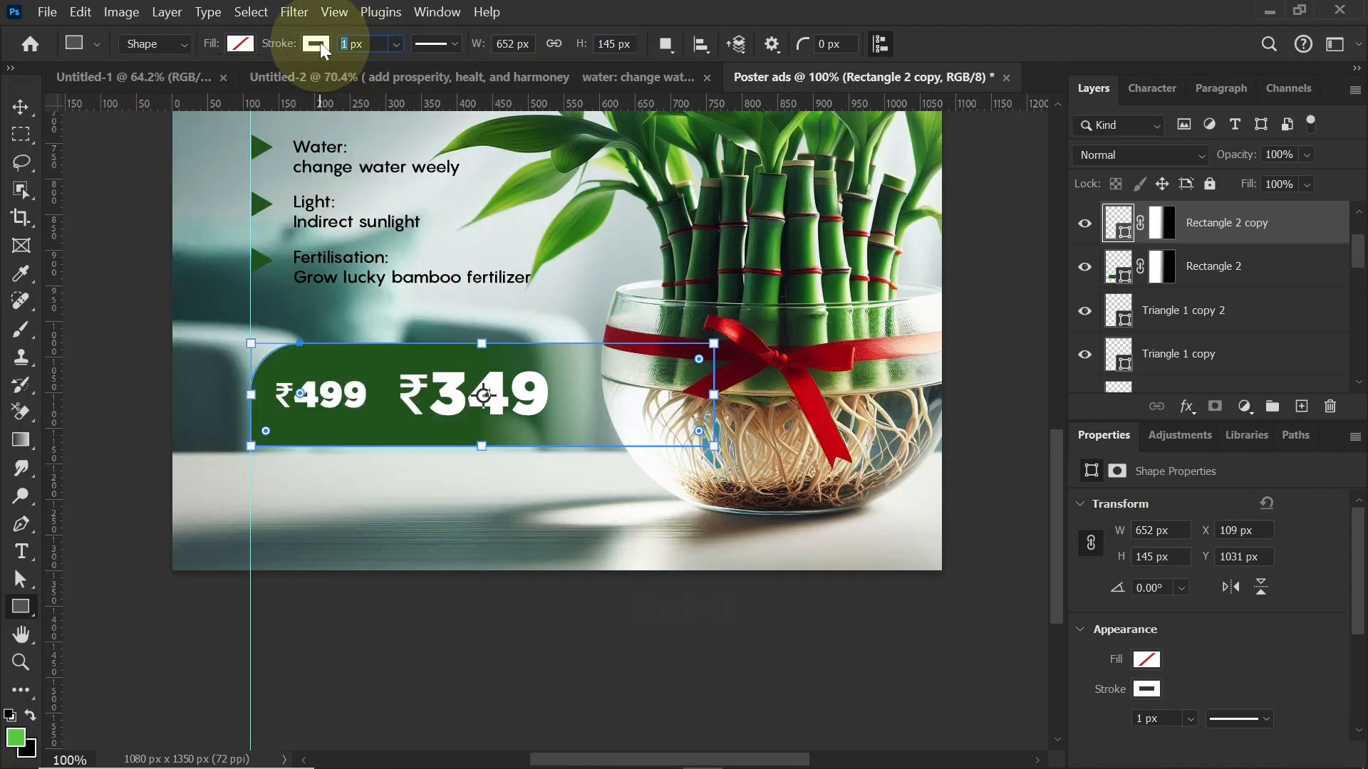
text(2)
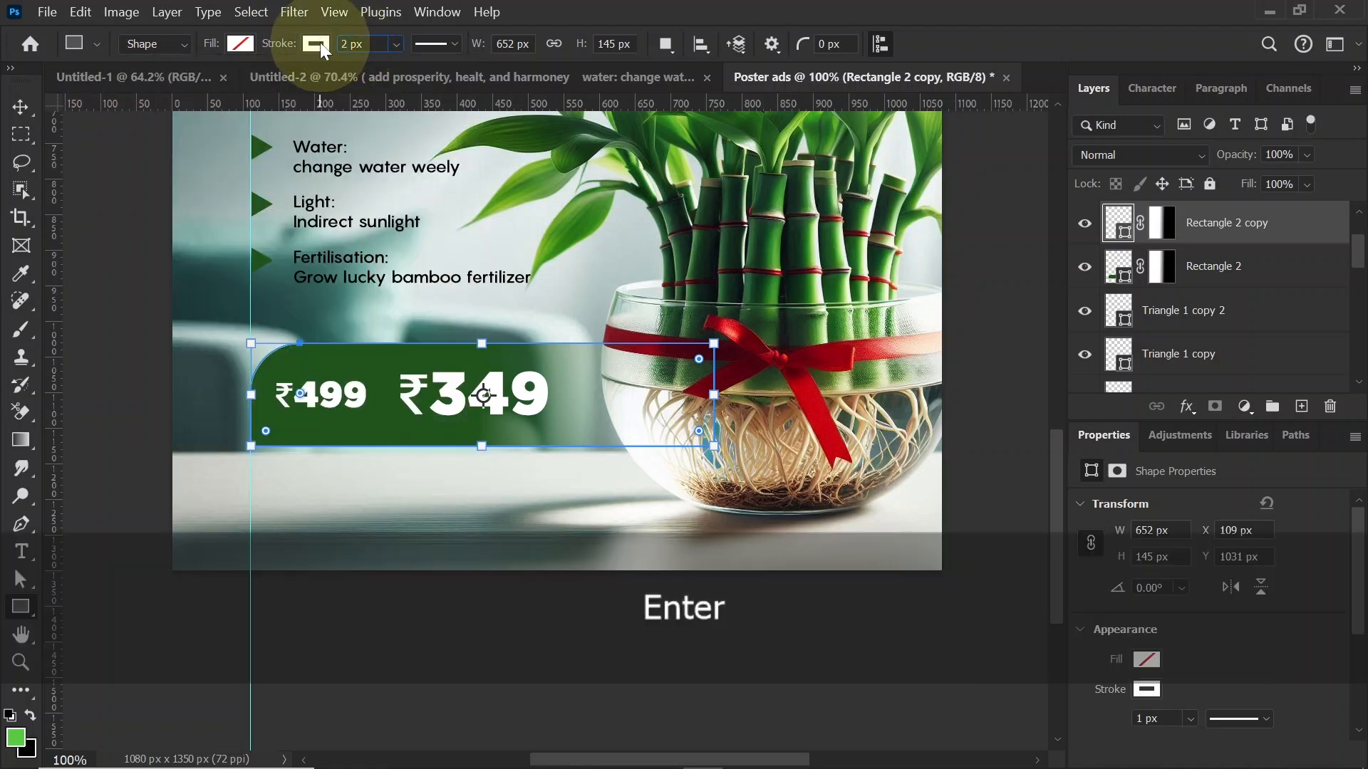
click(21, 107)
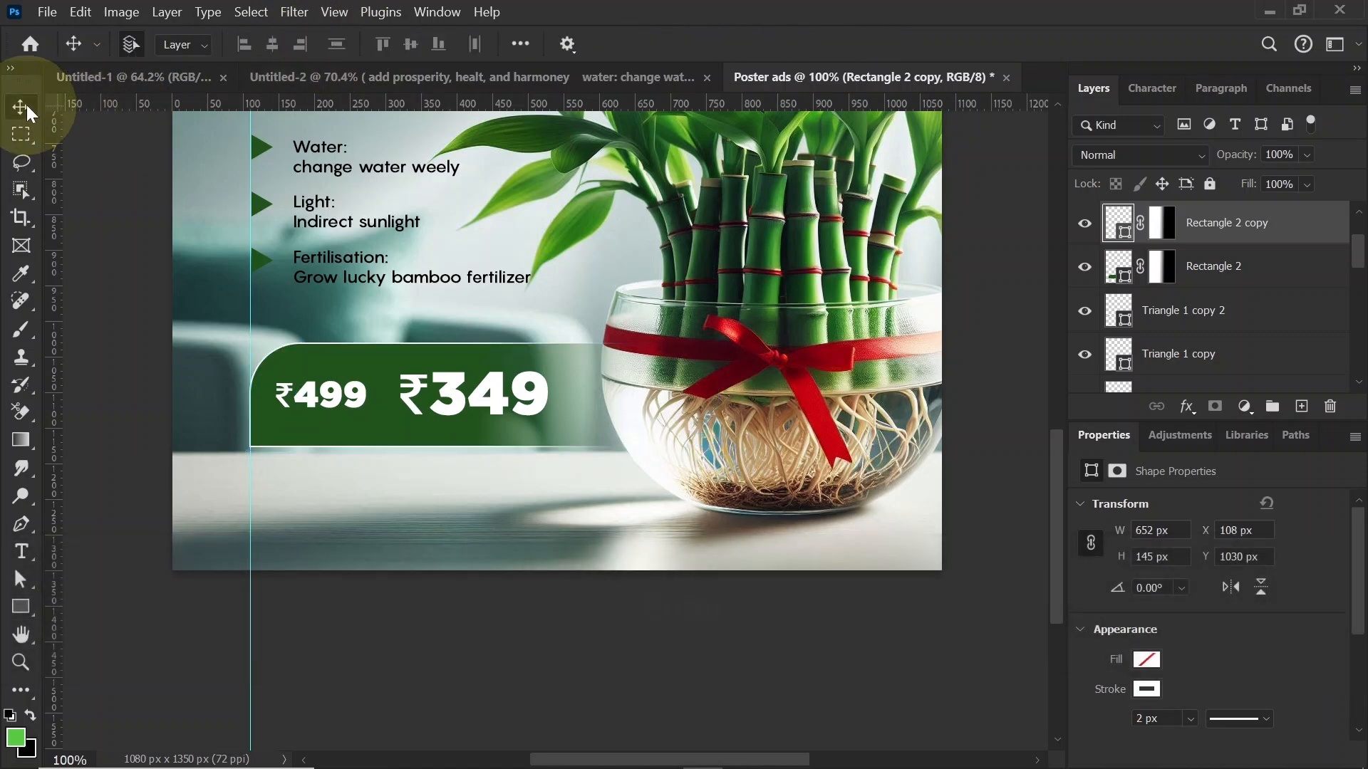
Step: Paint black on the Rectangle 2 copy's layer mask with a 600 px soft brush to fade the lower-right part of the white outline
click(1161, 227)
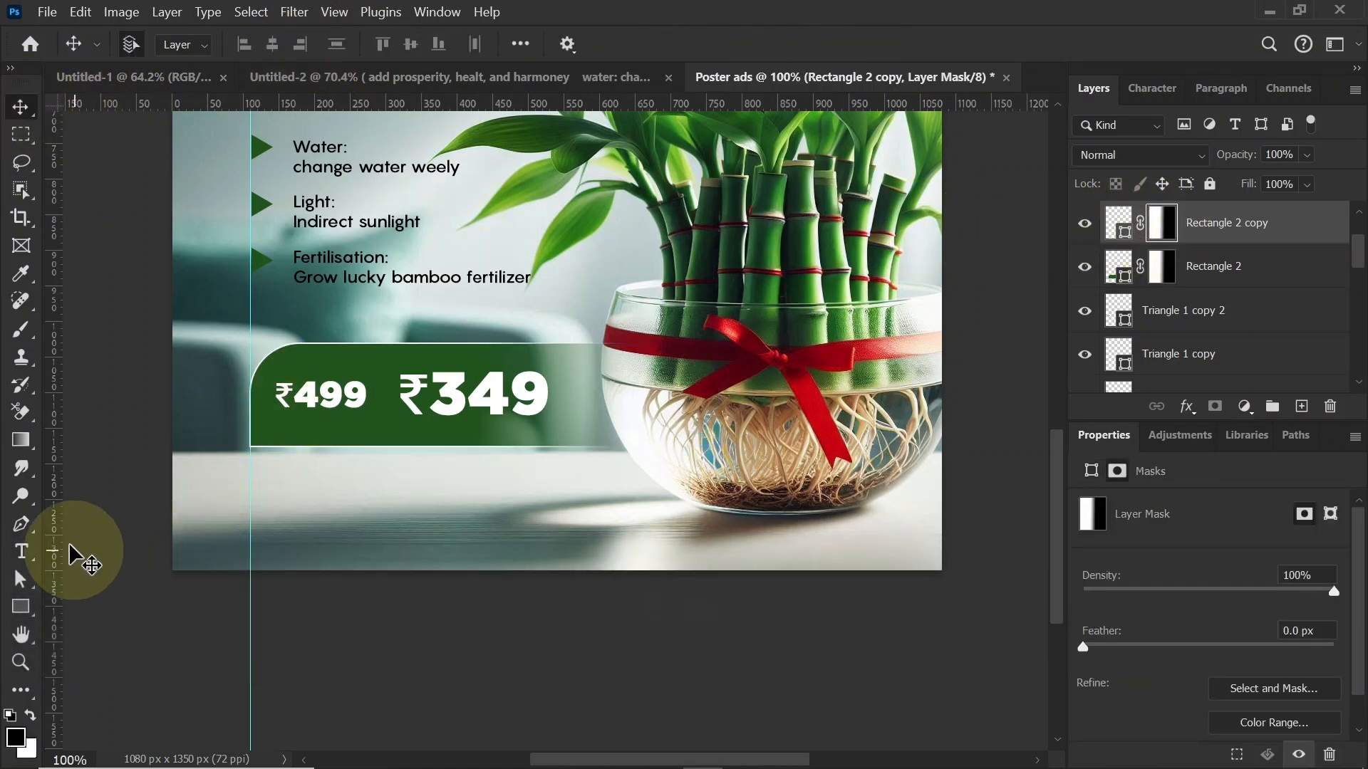
click(21, 329)
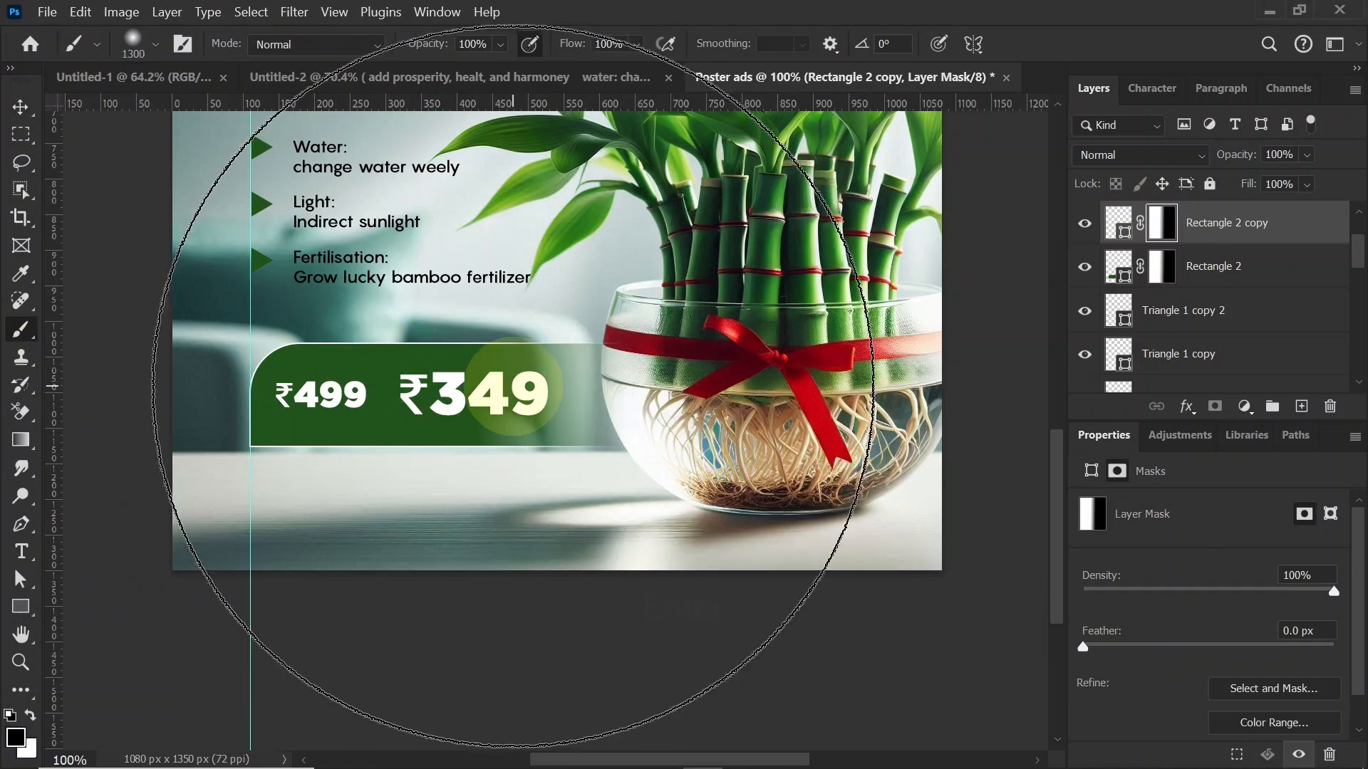
key(bracketleft)
key(bracketleft)
key(bracketleft)
key(bracketleft)
key(bracketleft)
key(bracketleft)
key(bracketleft)
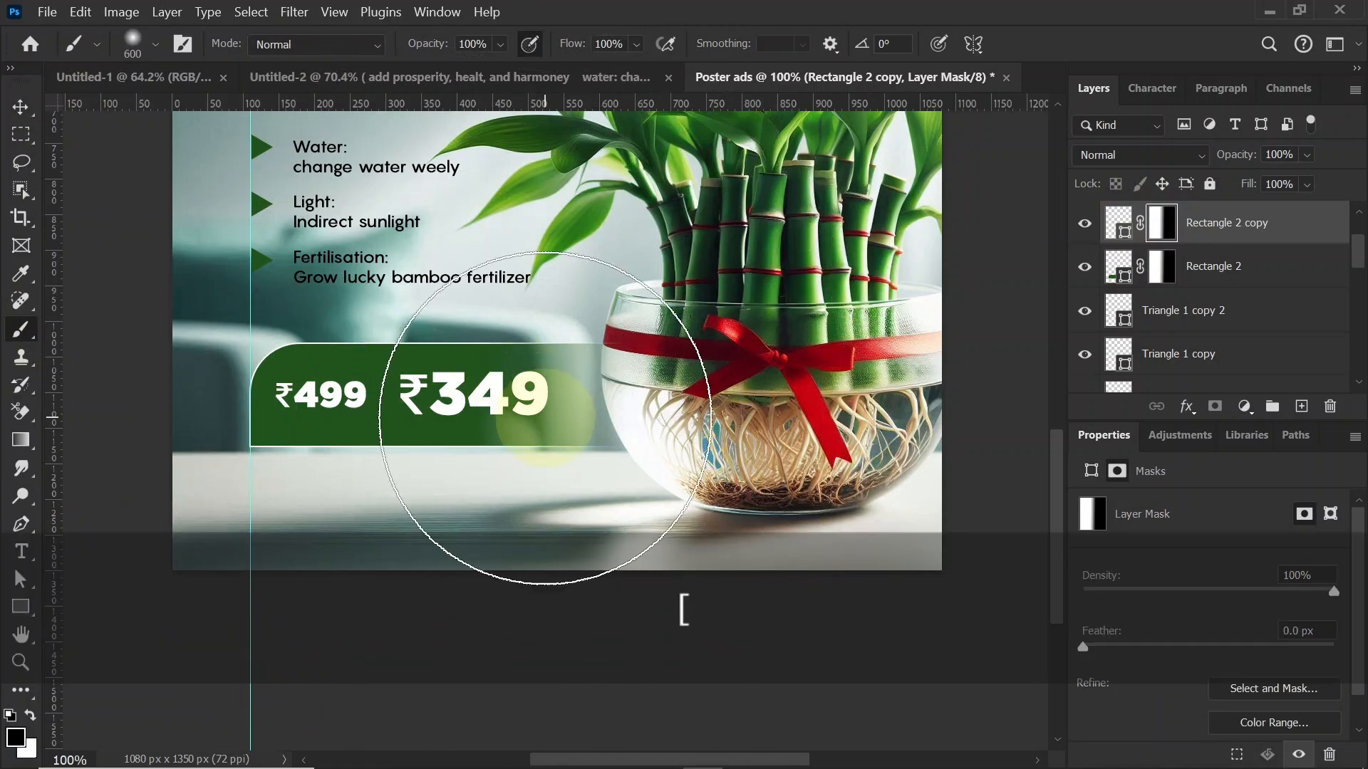
mouse_move(545, 418)
mouse_down()
mouse_move(525, 504)
mouse_move(443, 519)
mouse_move(397, 565)
mouse_move(499, 552)
mouse_move(313, 474)
mouse_move(399, 385)
mouse_move(68, 114)
mouse_up()
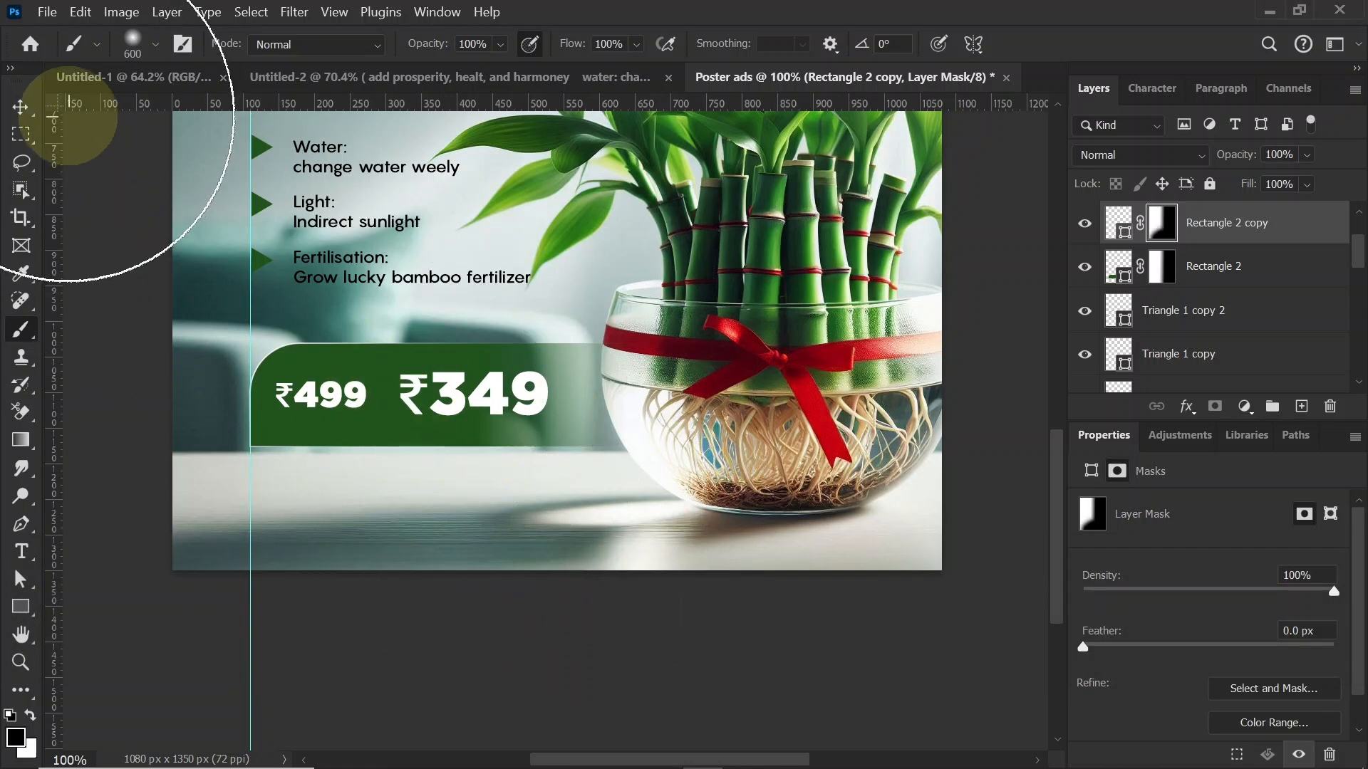
click(20, 107)
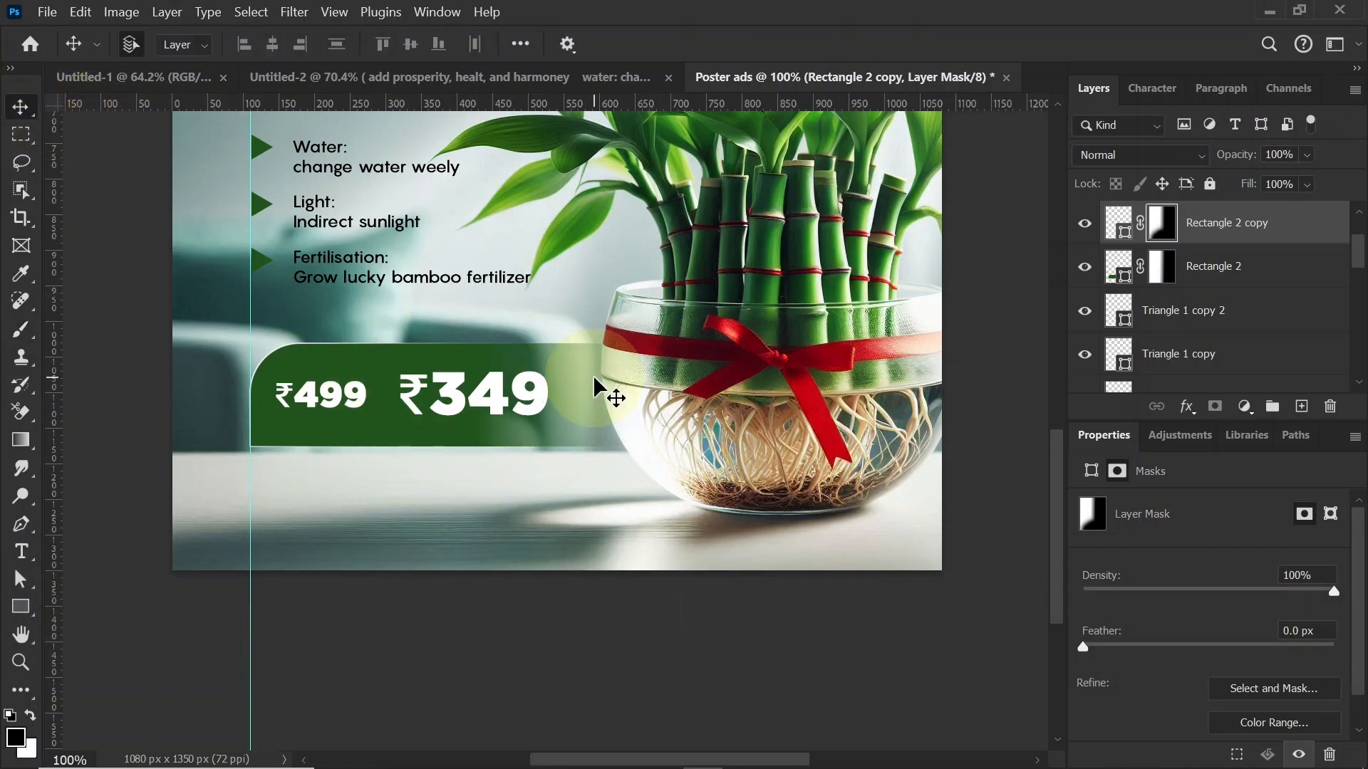
Step: Load the Rectangle 2 shape as a selection and add an empty layer directly above it
click(1120, 279)
ctrl+click(1122, 279)
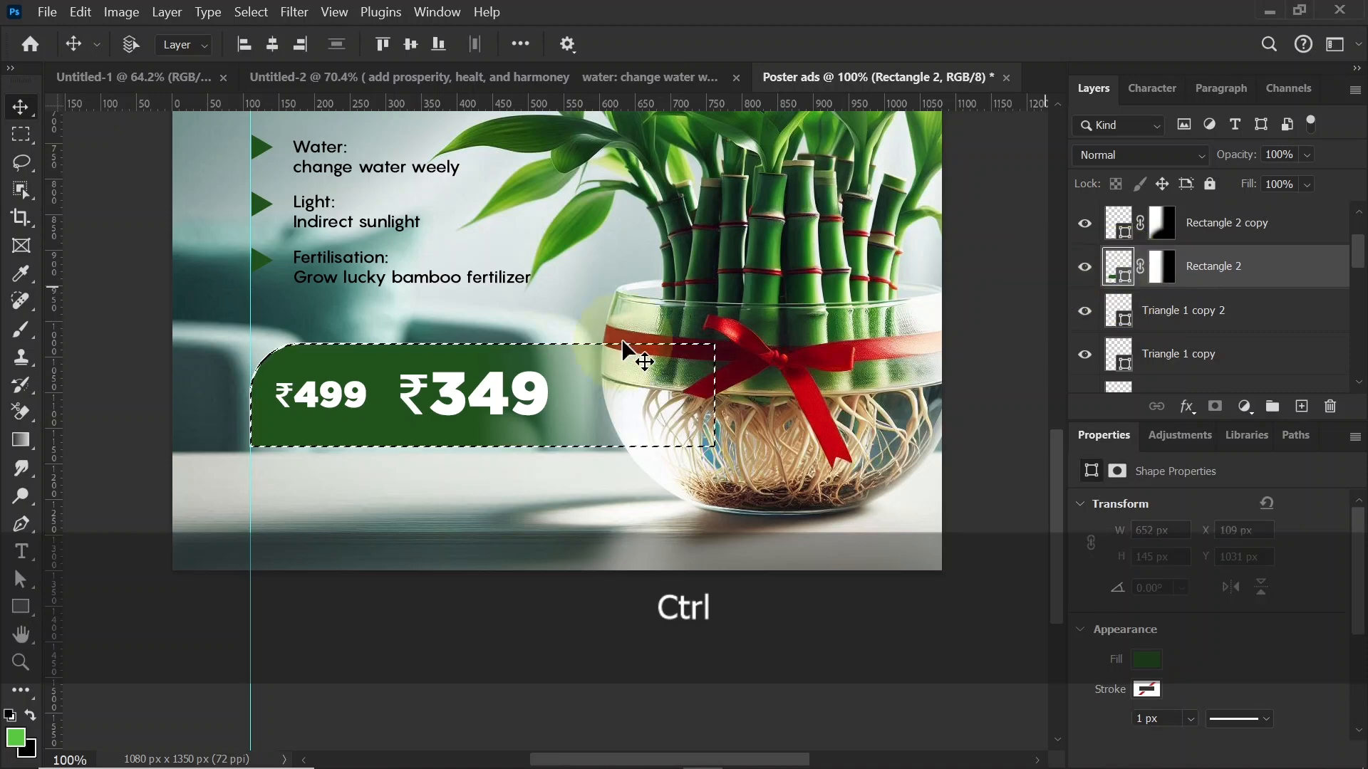
click(1300, 408)
Step: Switch to the Brush tool and set the foreground colour to light green #64e94a
click(20, 332)
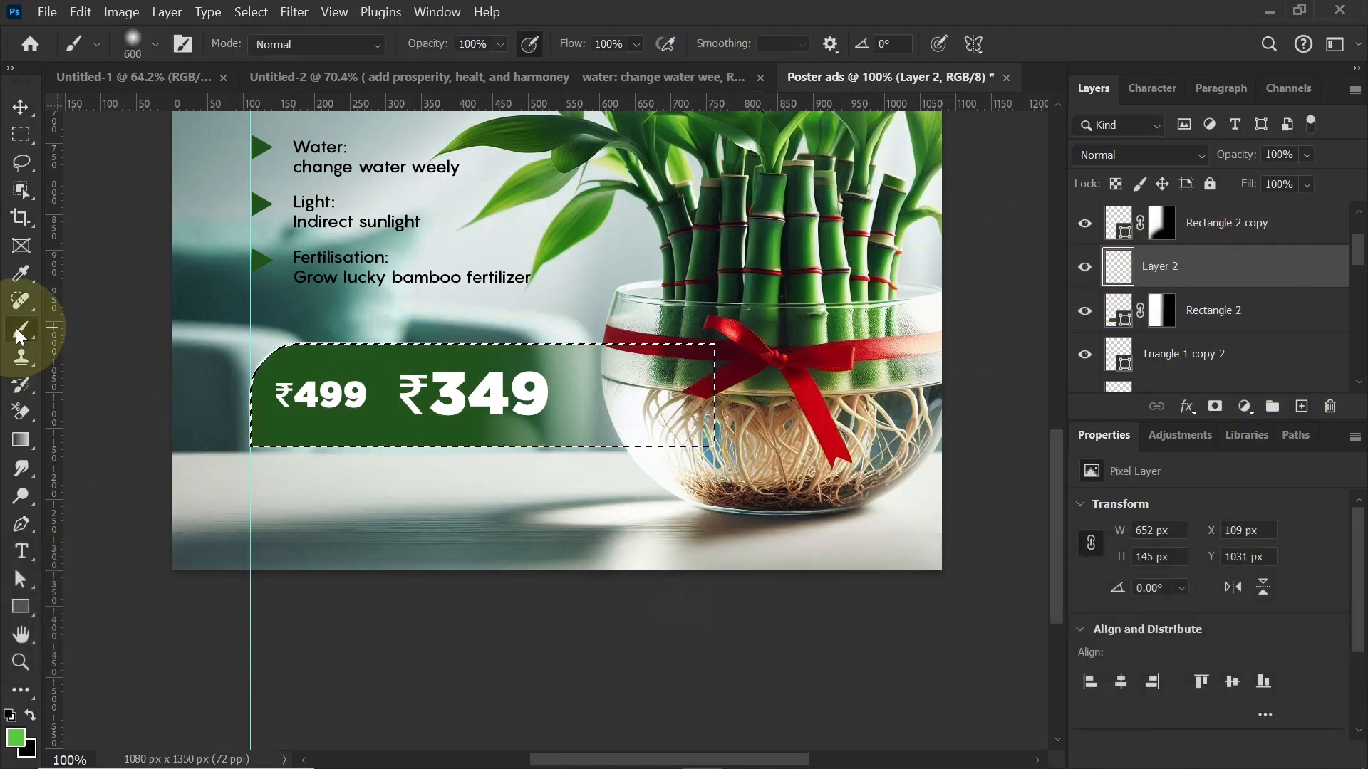
click(13, 731)
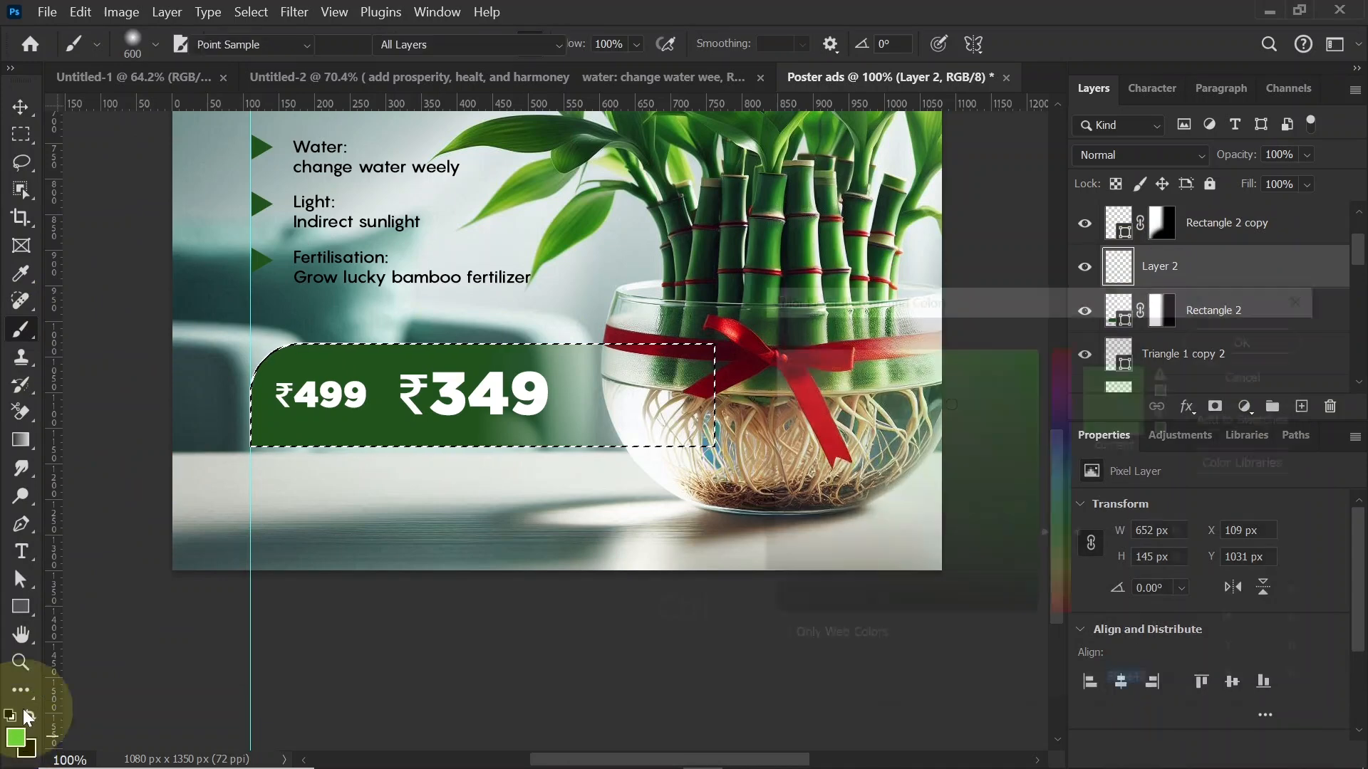
click(952, 368)
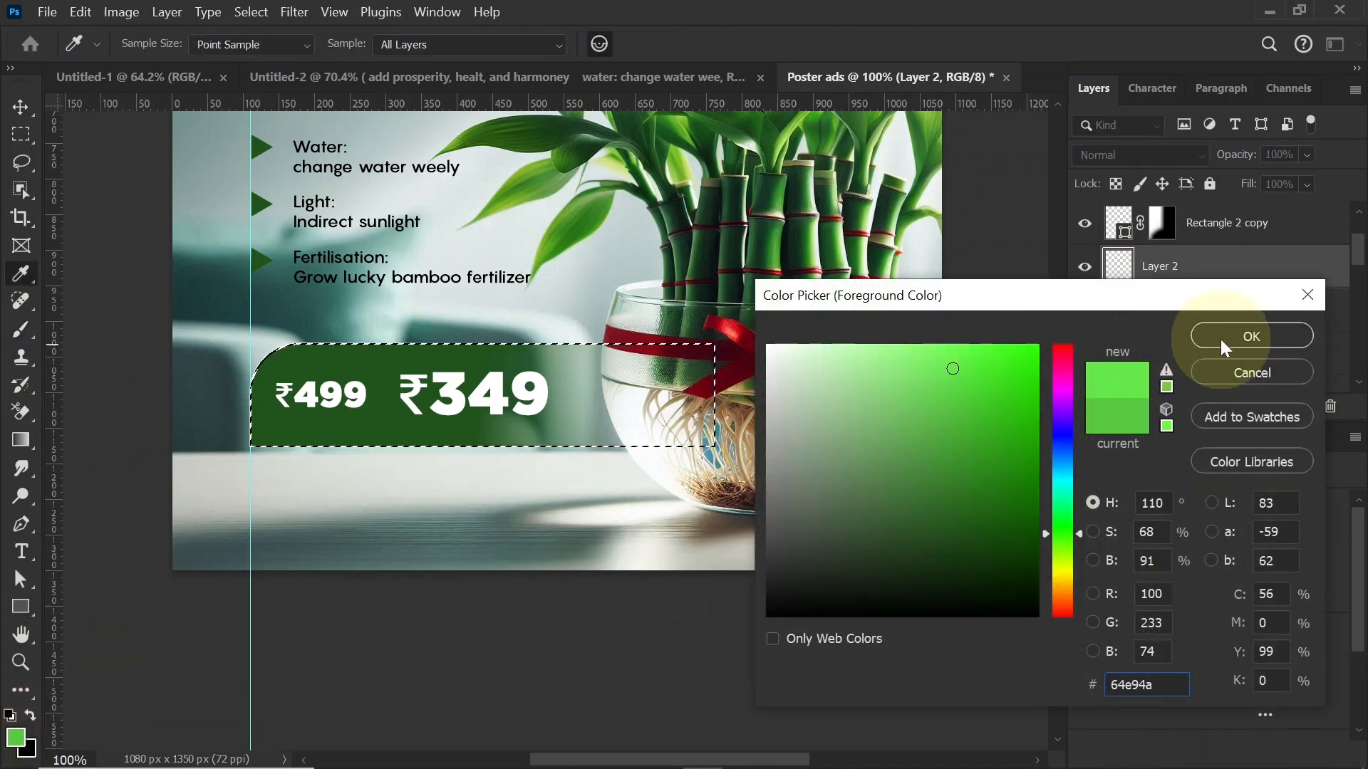
click(1252, 336)
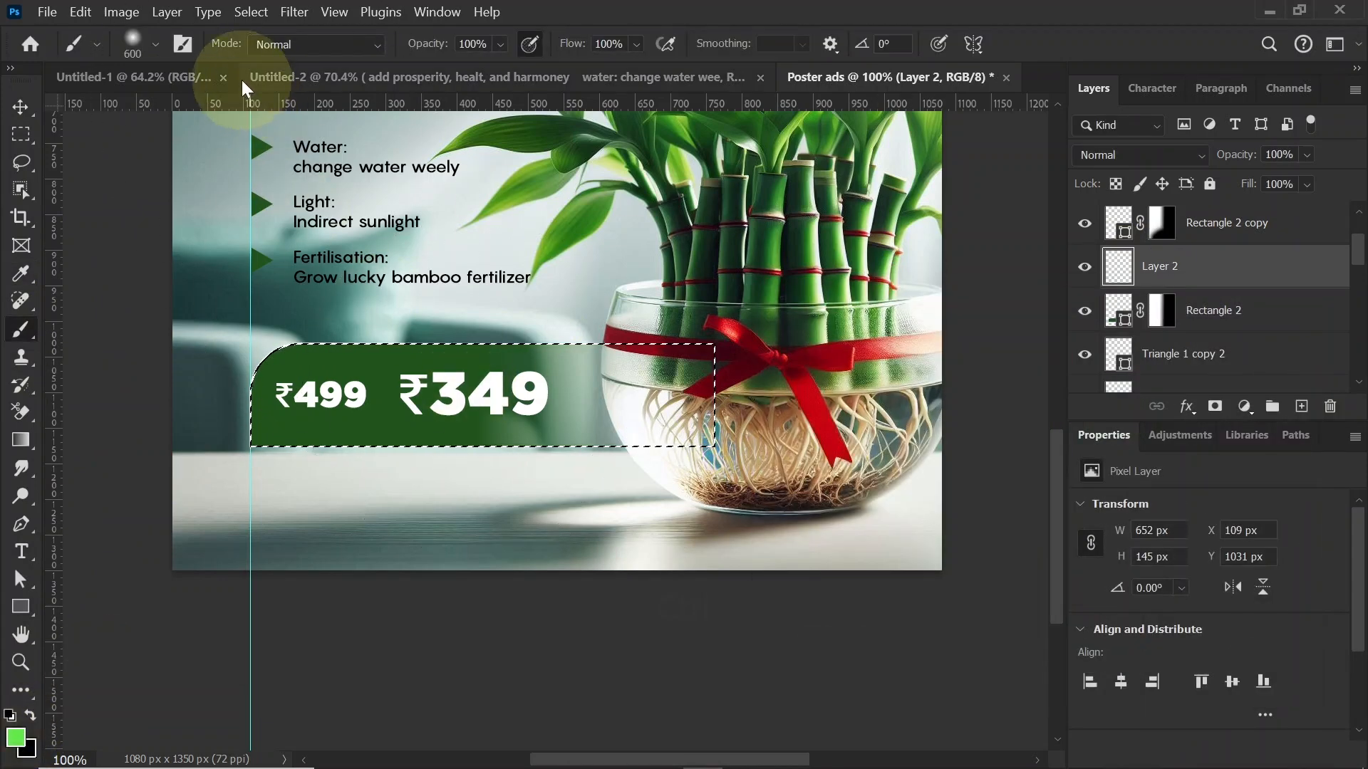
Step: Flatten and tilt the brush tip to 39% roundness at an angle of -36°
click(182, 46)
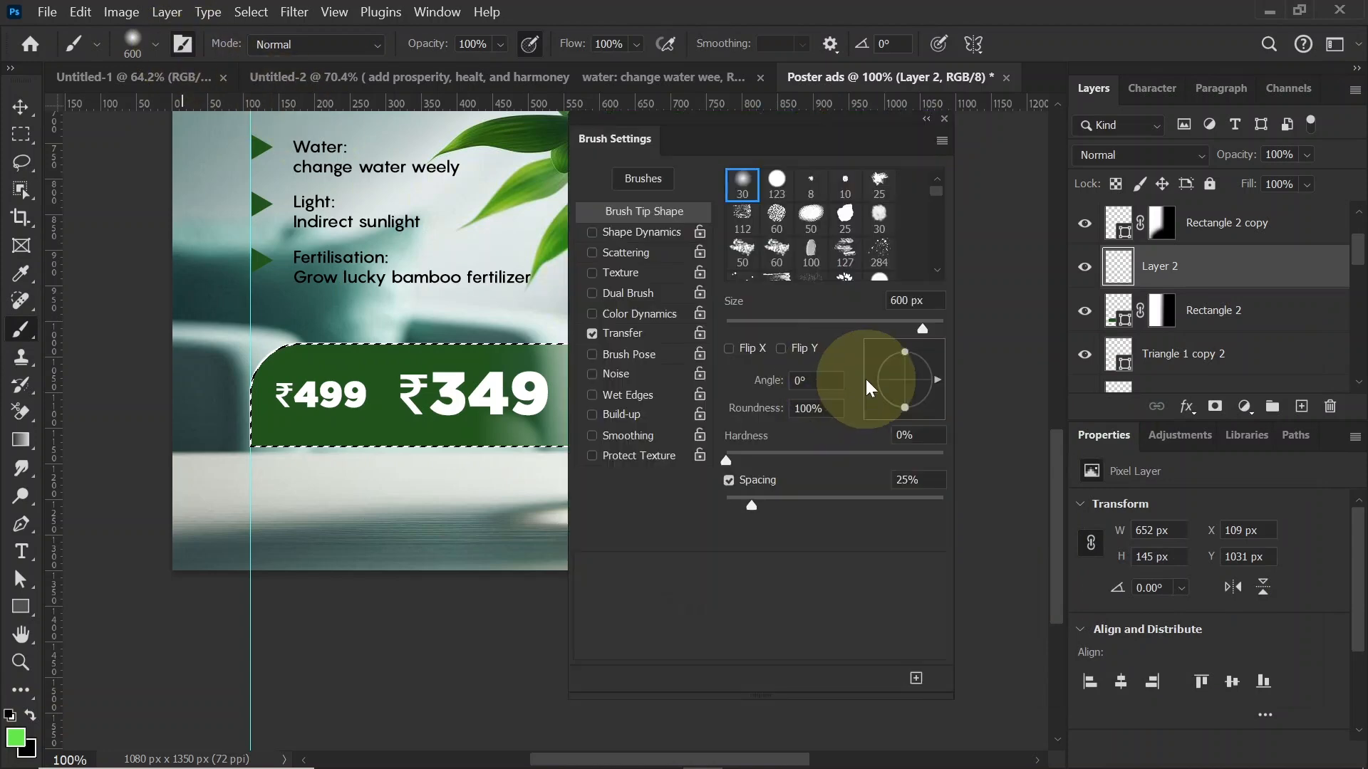
mouse_move(908, 366)
mouse_down()
mouse_move(929, 395)
mouse_move(911, 398)
mouse_move(921, 347)
mouse_move(929, 396)
mouse_up()
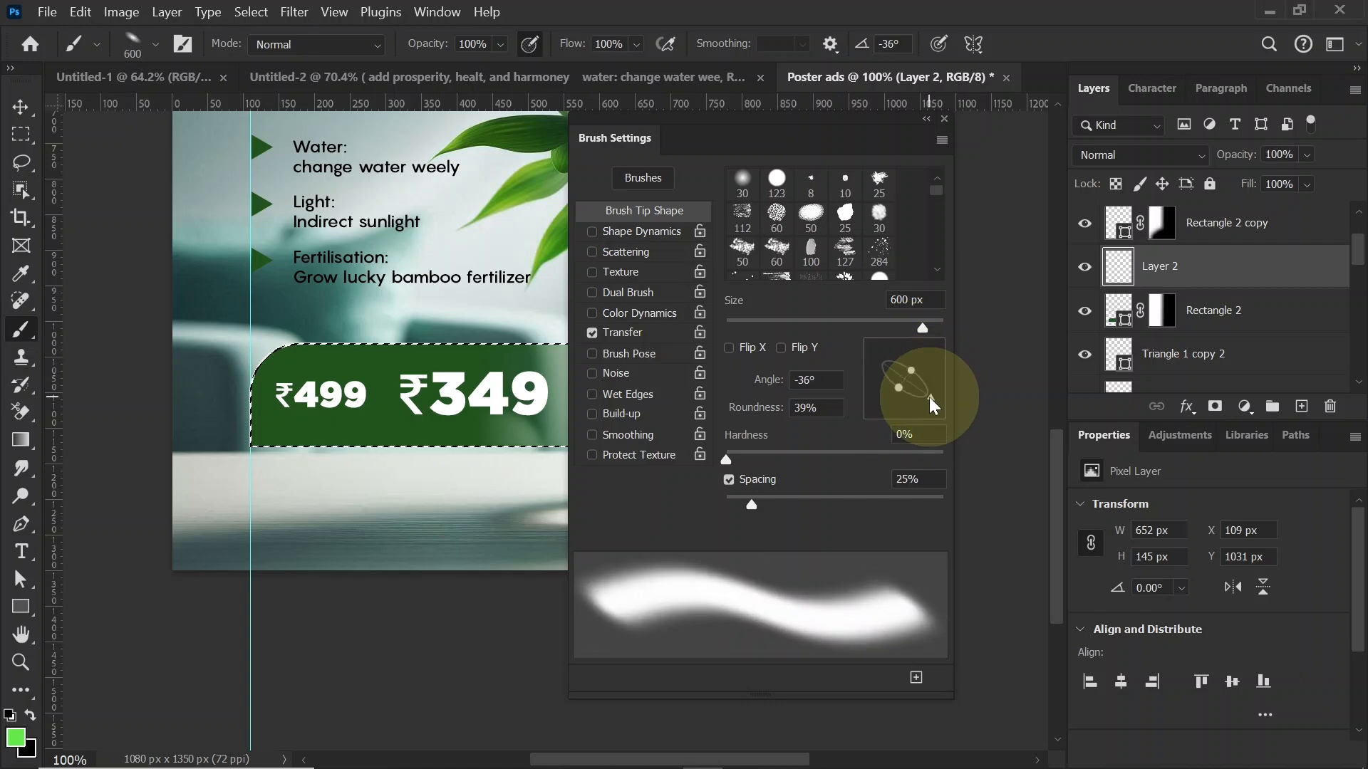
click(943, 120)
Step: Paint a light green glow on Layer 2 inside the banner selection with a 1000 px brush, then deselect
key(bracketright)
key(bracketright)
key(bracketright)
key(bracketright)
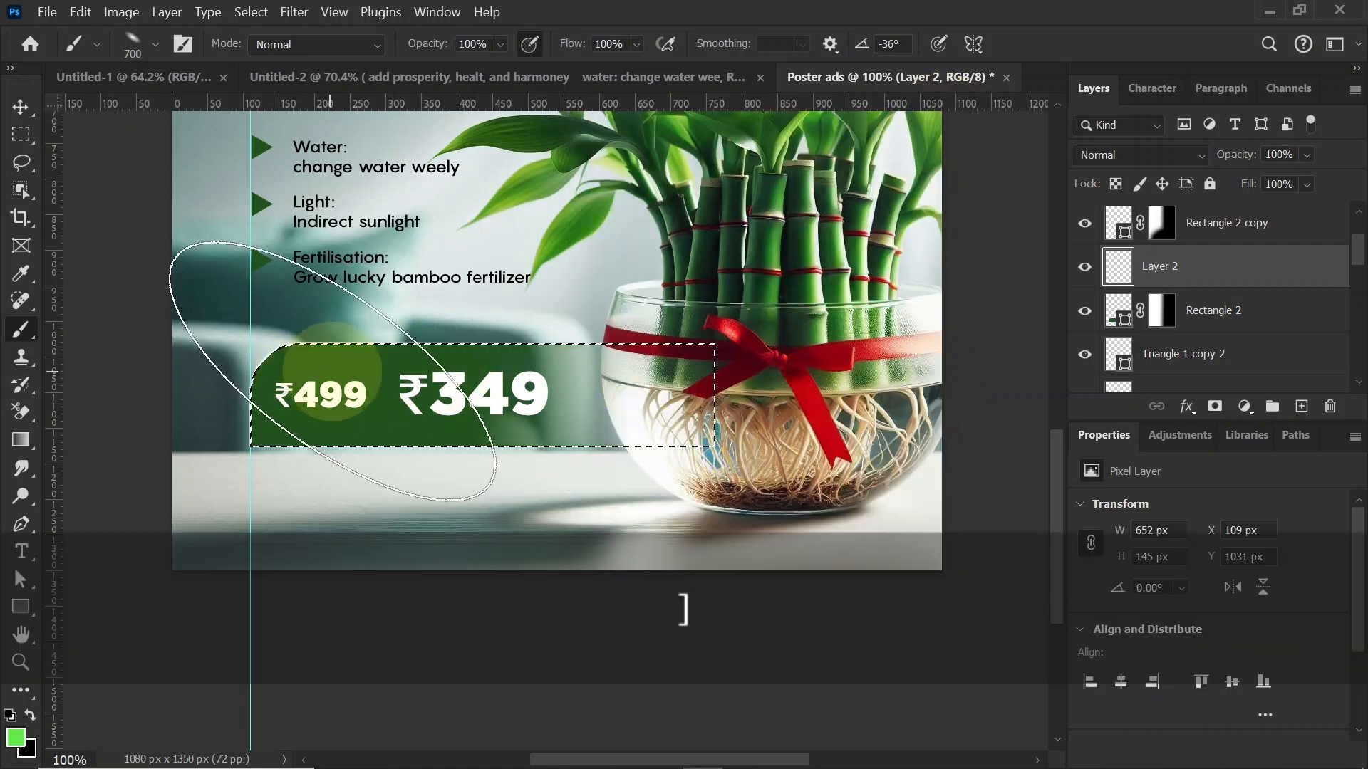
mouse_move(327, 362)
mouse_down()
mouse_move(321, 425)
mouse_move(195, 405)
mouse_move(301, 336)
mouse_move(313, 431)
mouse_up()
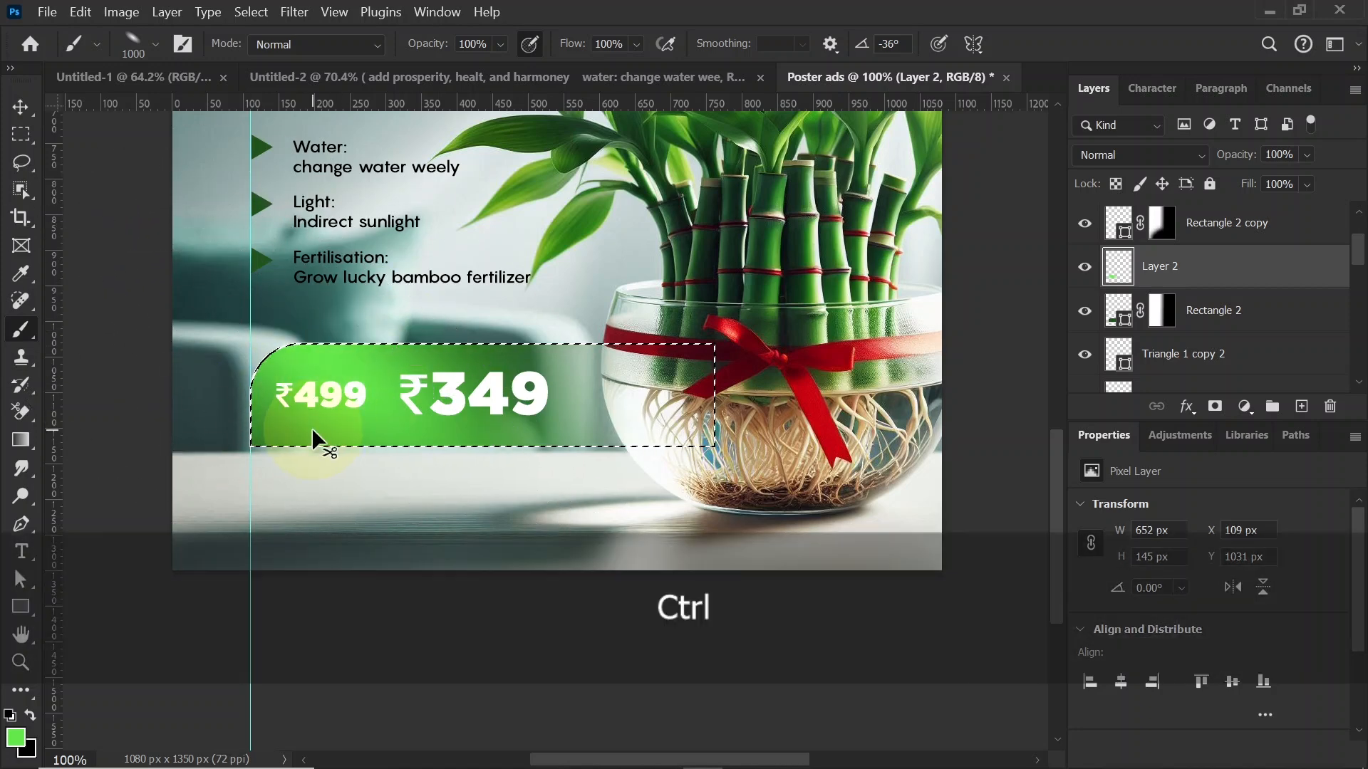
key(ctrl+d)
click(20, 107)
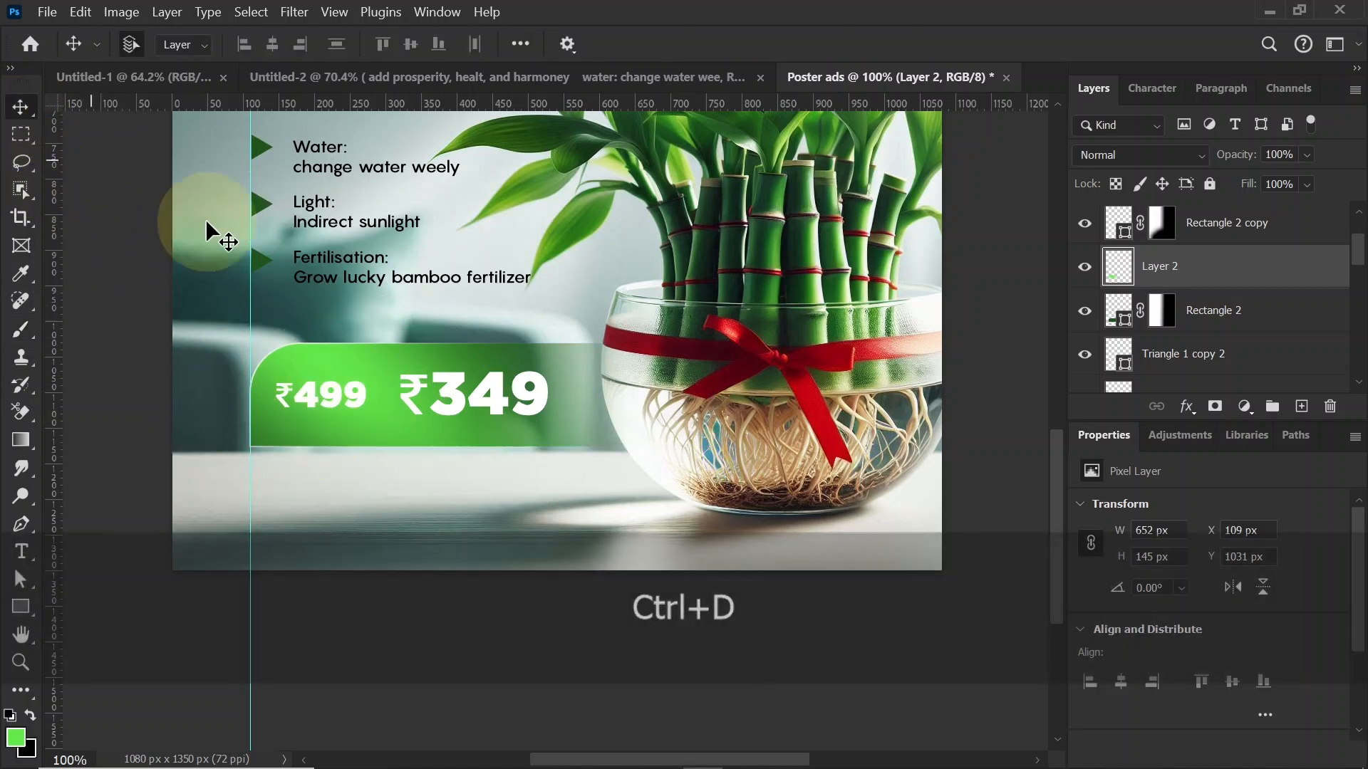
Step: Add a drop shadow to the Rectangle 2 layer with 55% opacity, 11 px distance and 46 px size
click(1285, 317)
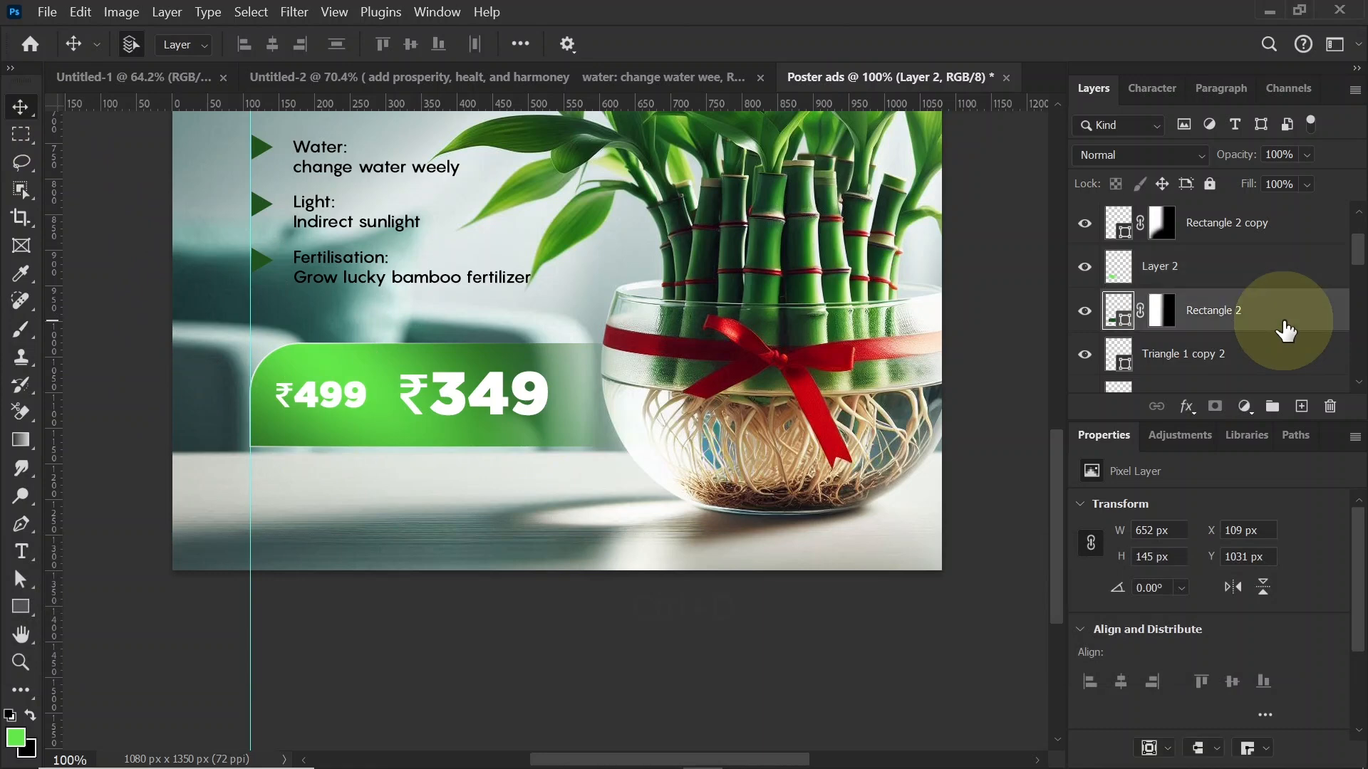
double_click(1312, 317)
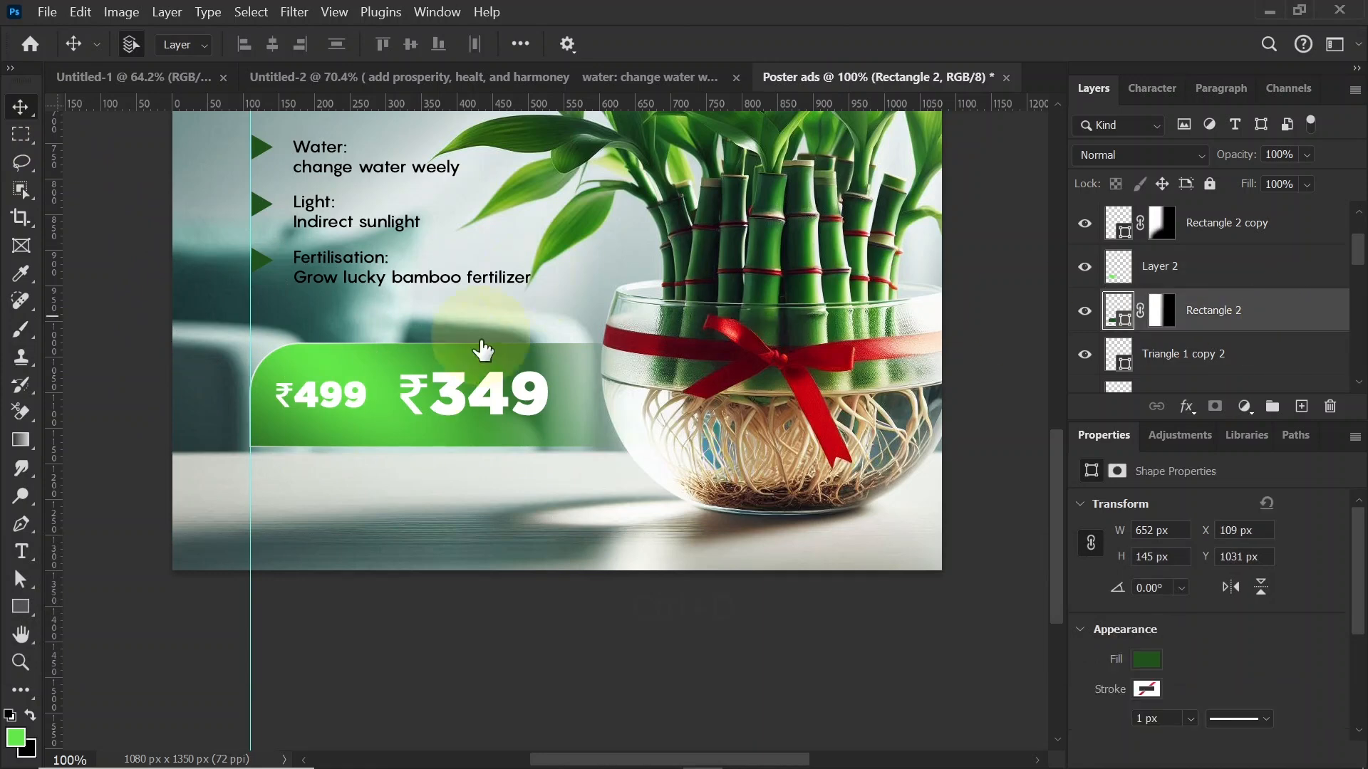
drag(449, 171, 945, 120)
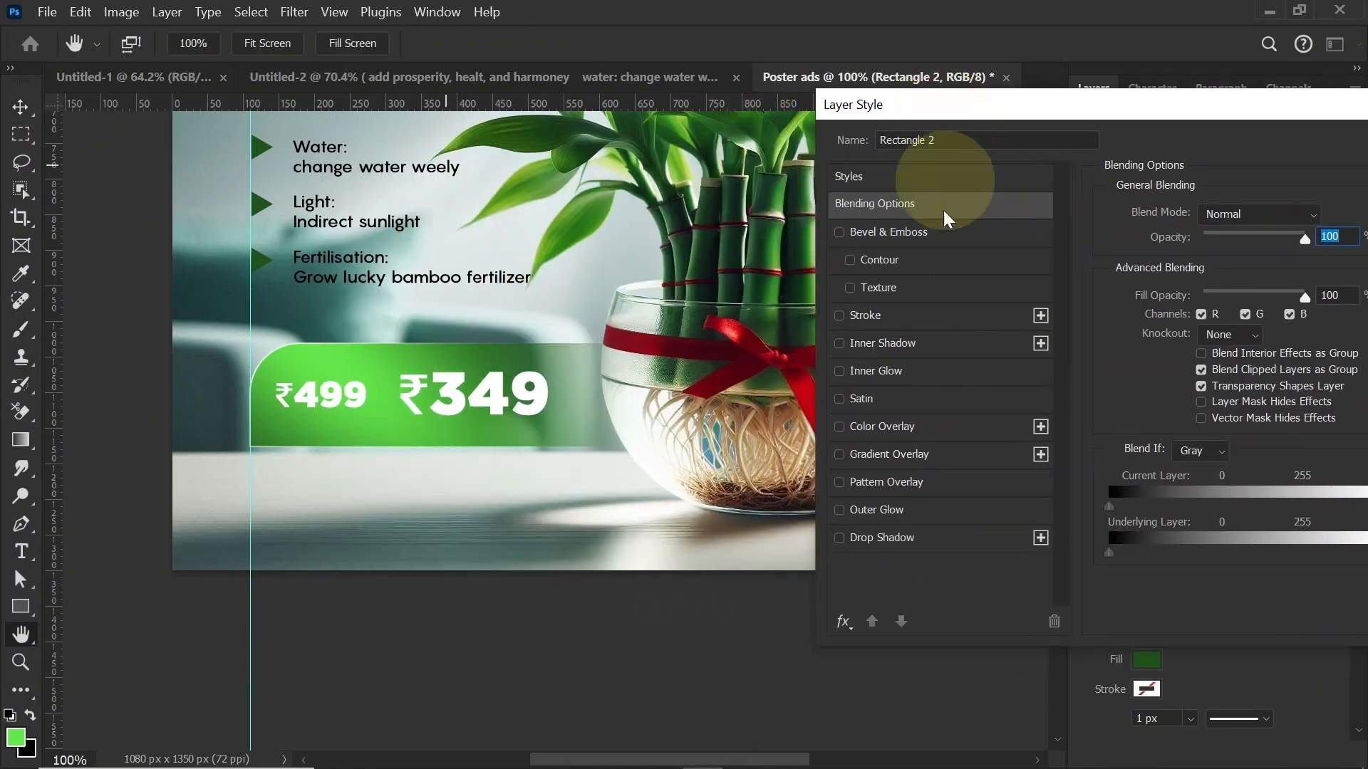
click(886, 541)
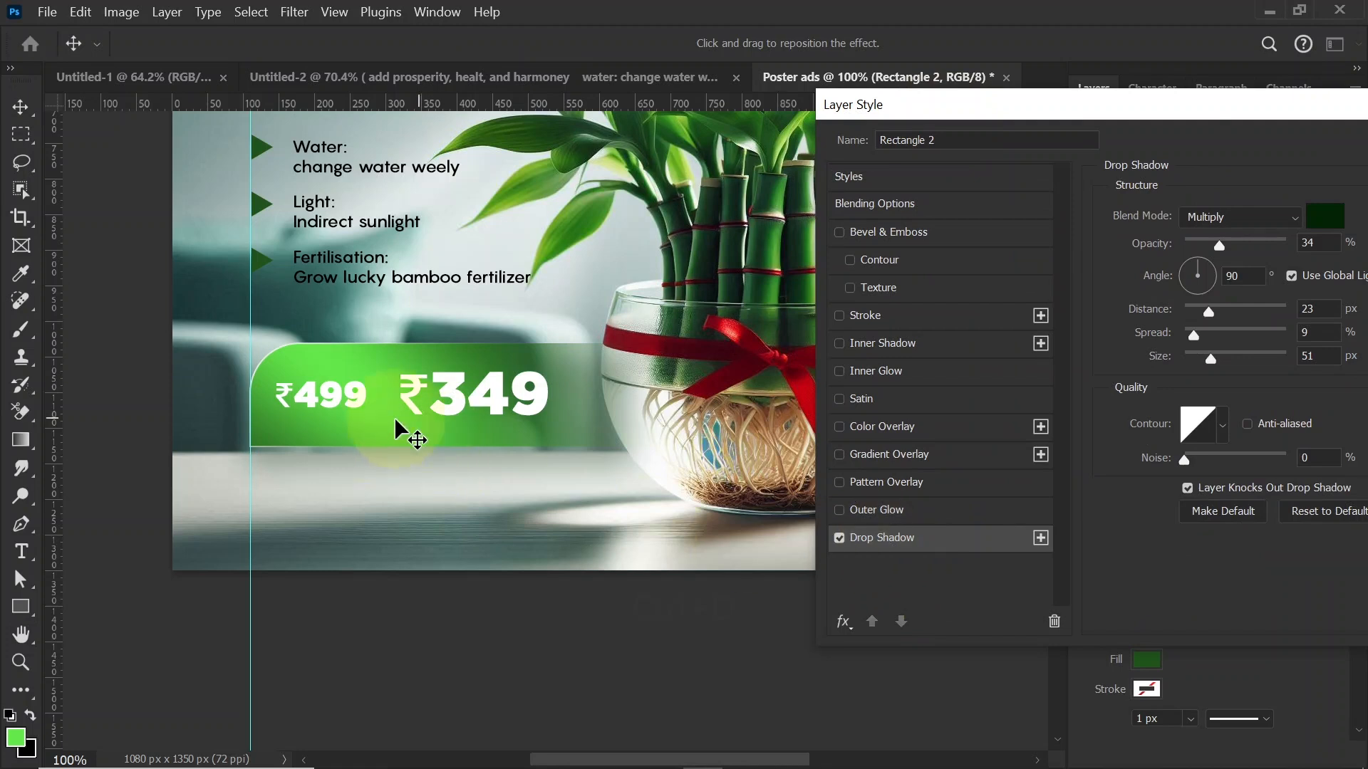
drag(1221, 246, 1241, 246)
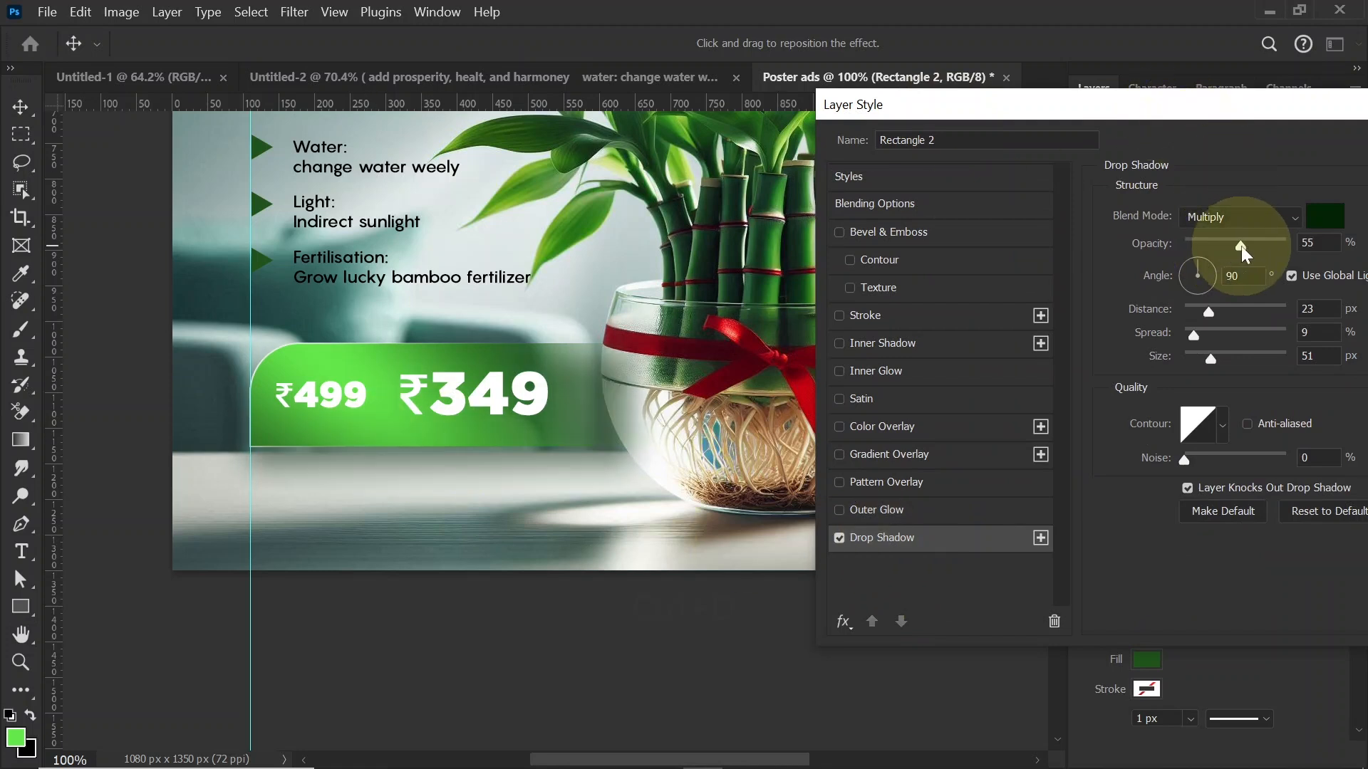
drag(1209, 358, 1194, 312)
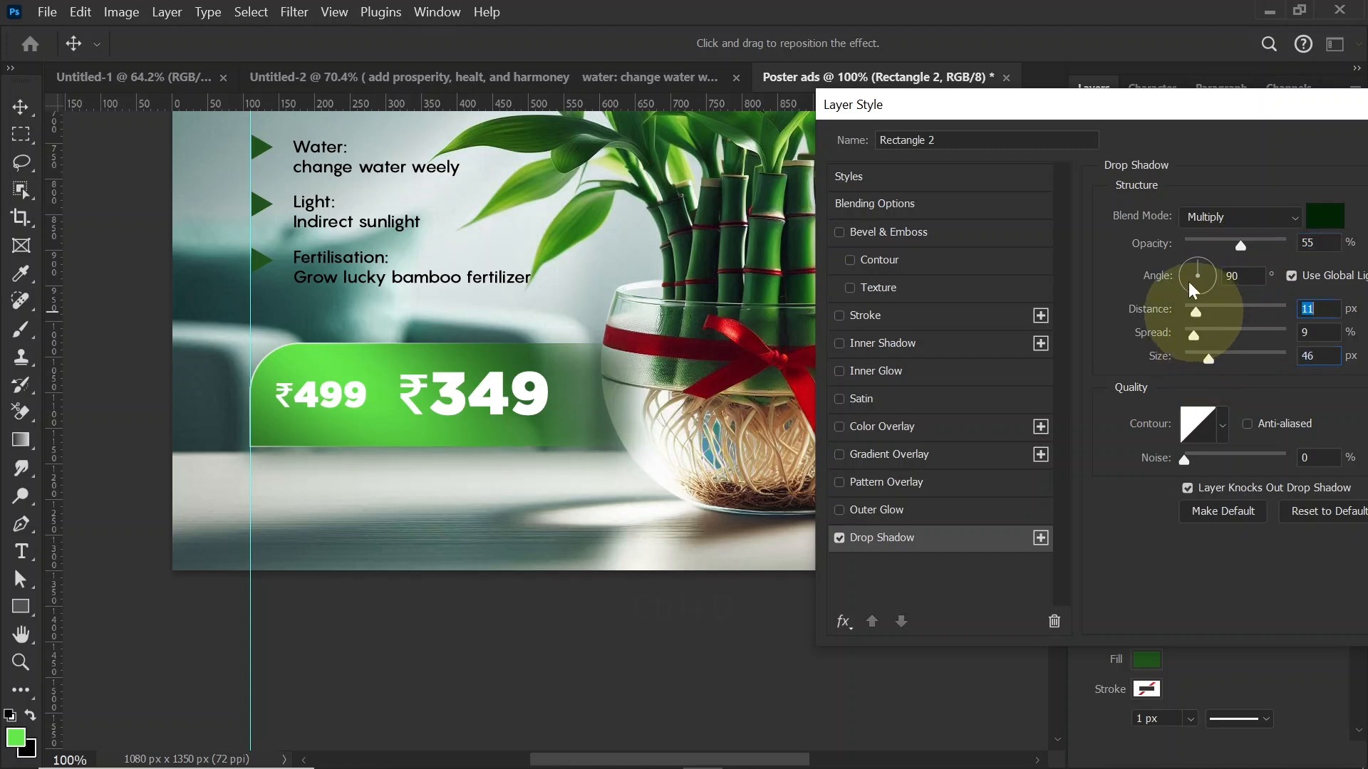
drag(1157, 105, 802, 130)
click(1168, 173)
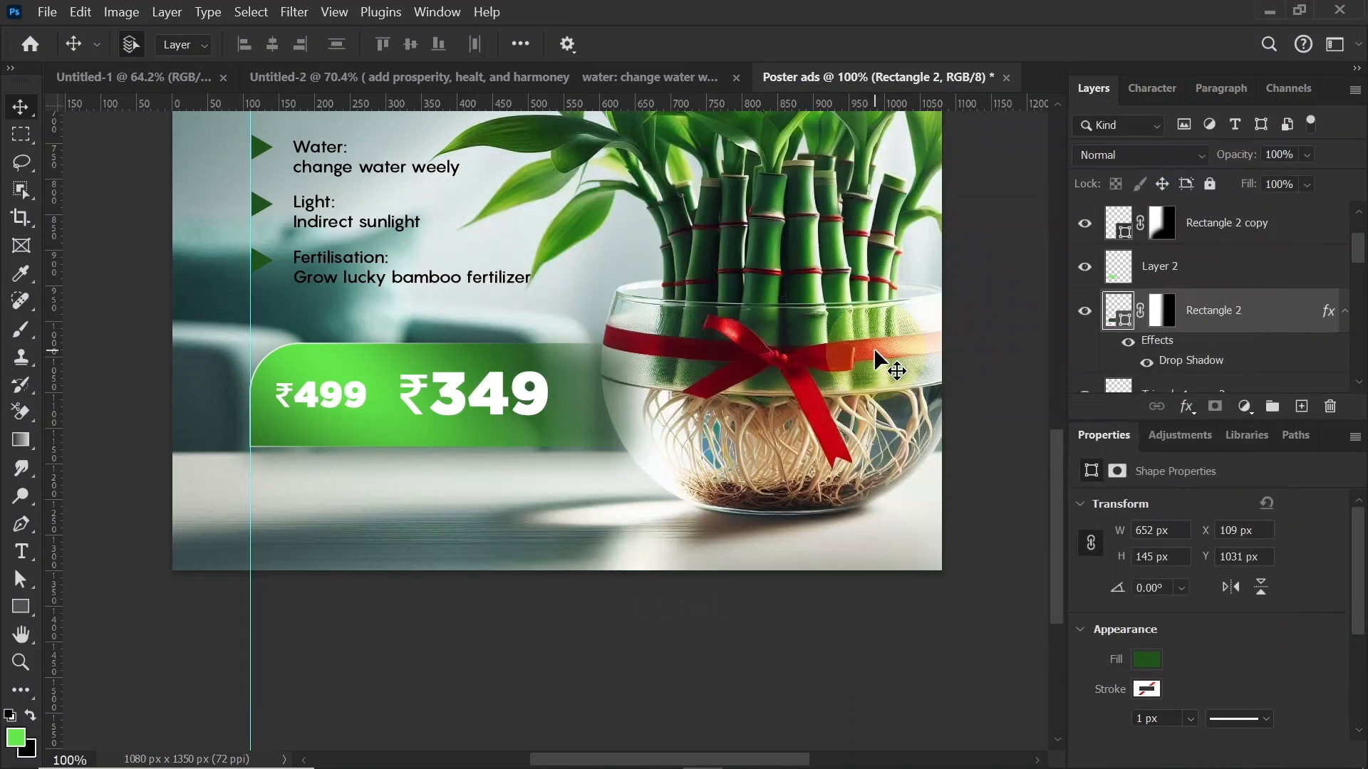
Step: Add a drop shadow to the ₹349 text with its size set to 51 px
click(498, 406)
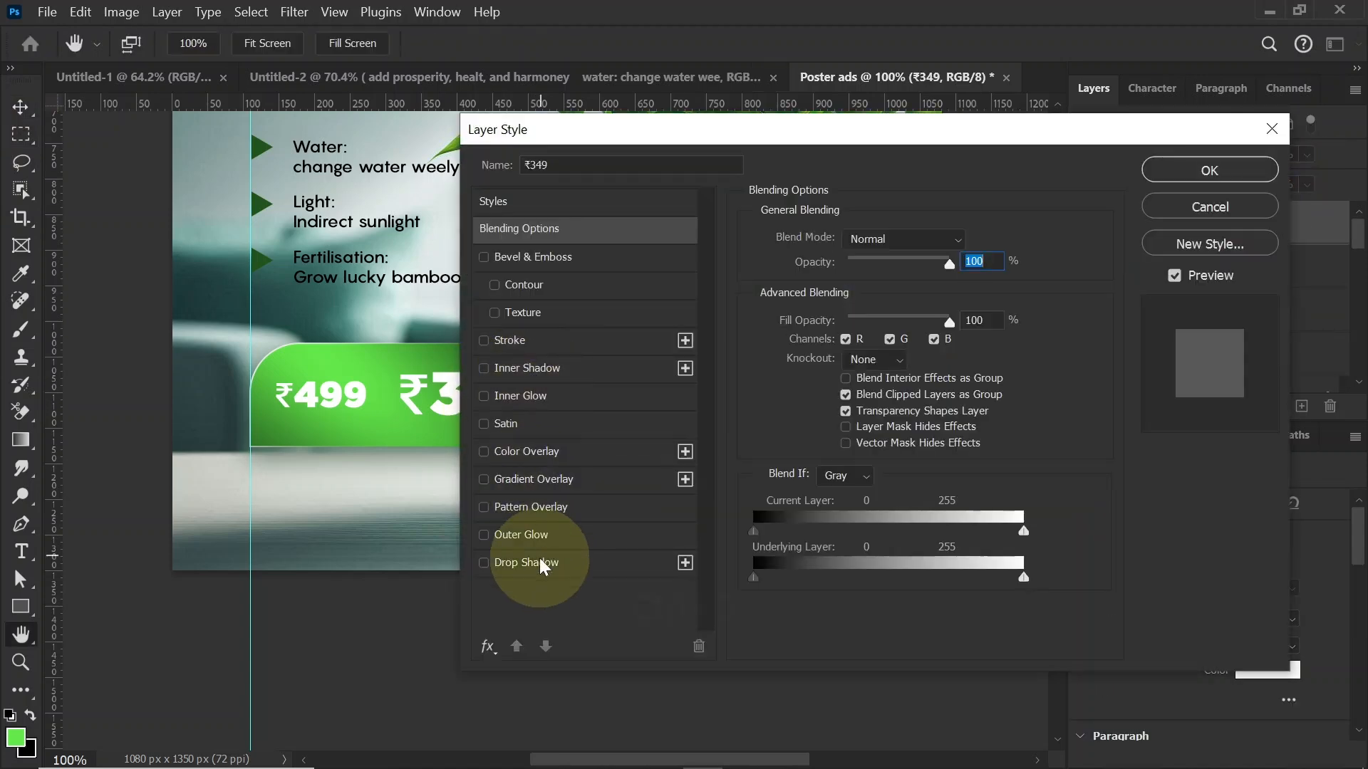
click(540, 559)
drag(551, 130, 754, 129)
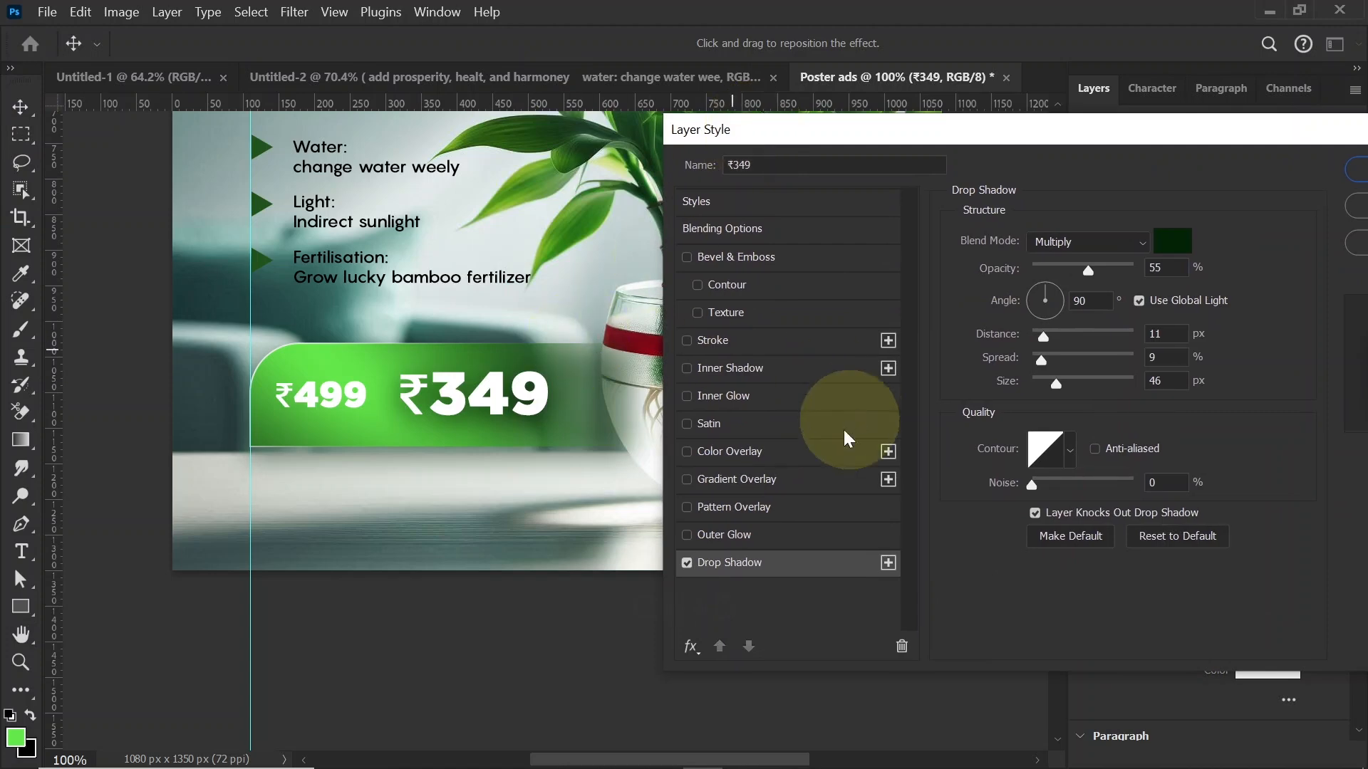
mouse_move(1062, 382)
mouse_down()
mouse_move(1042, 383)
mouse_move(1058, 384)
mouse_up()
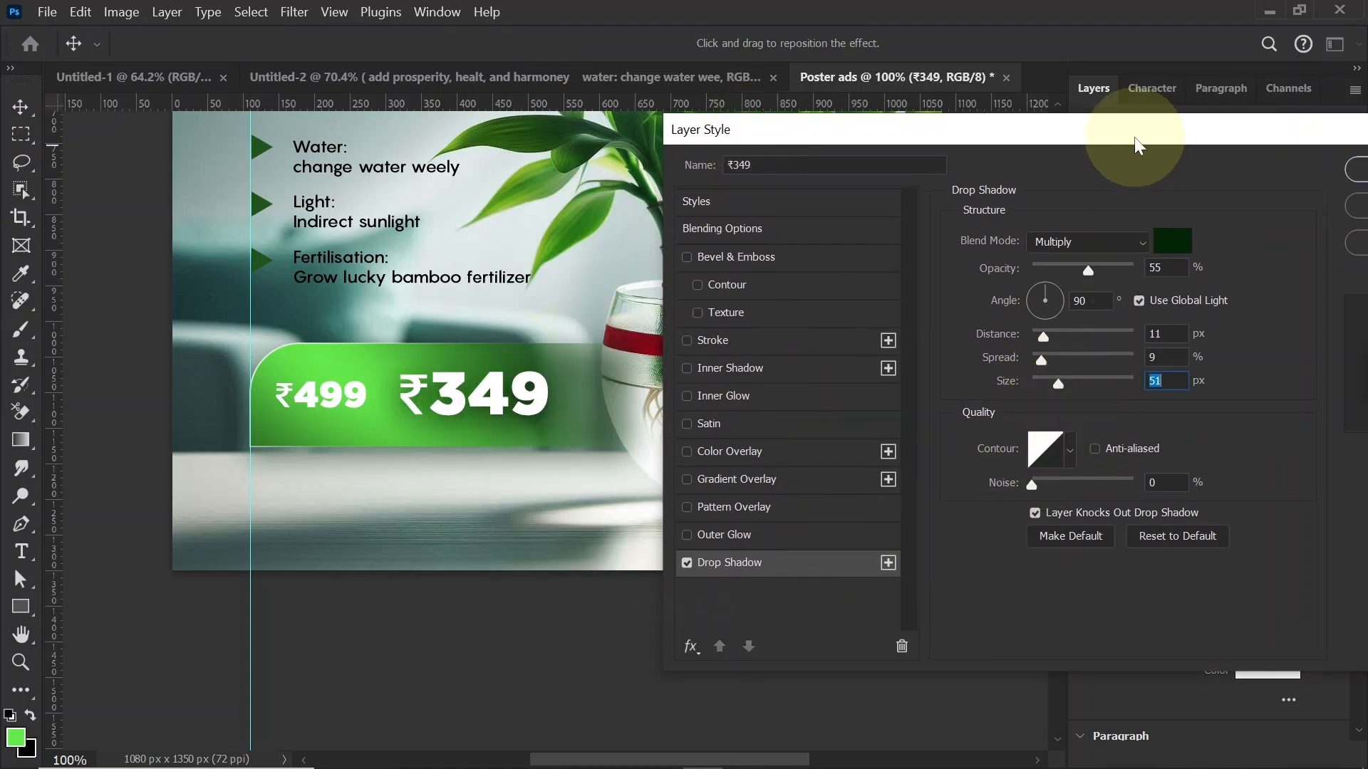
drag(1134, 137, 774, 186)
click(1051, 221)
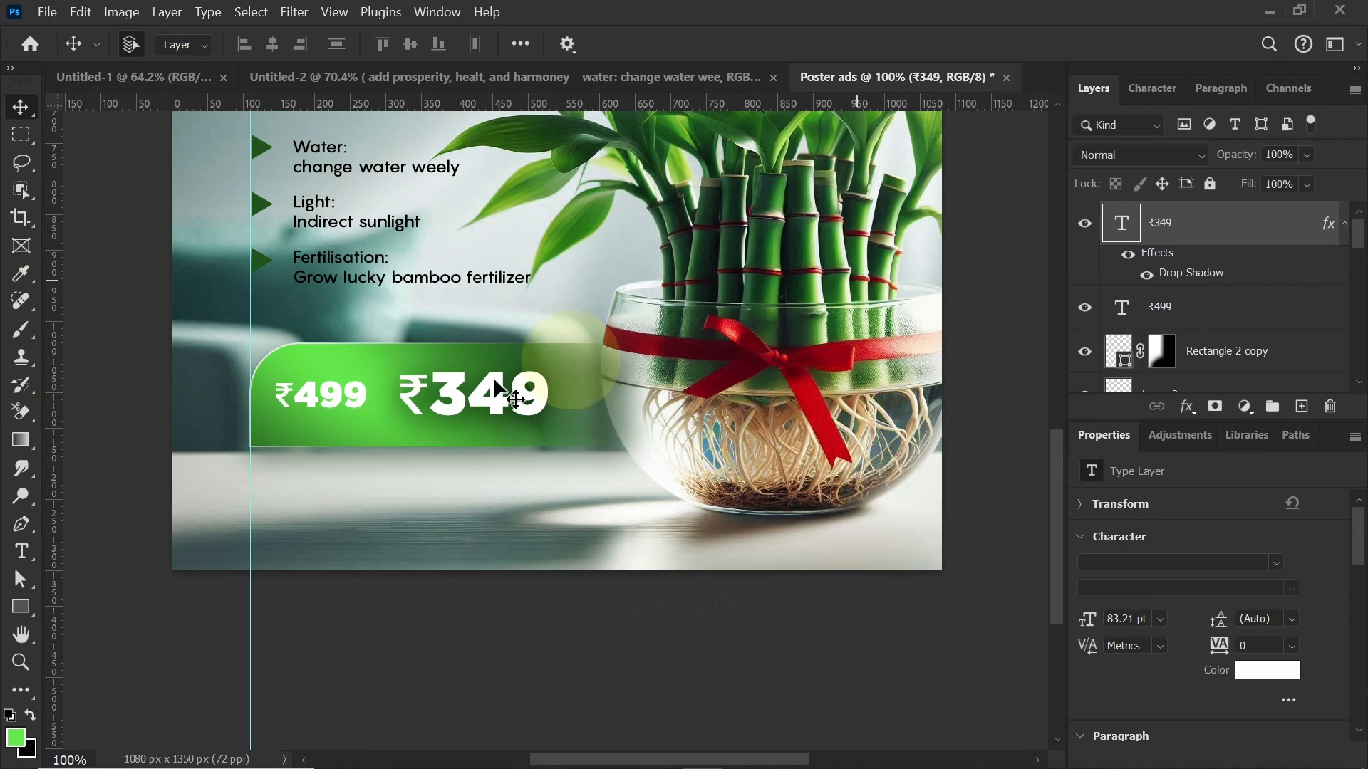
Step: Draw a slanted strike-through line about 166 px wide across the ₹499 price and give it a dark stroke
click(335, 396)
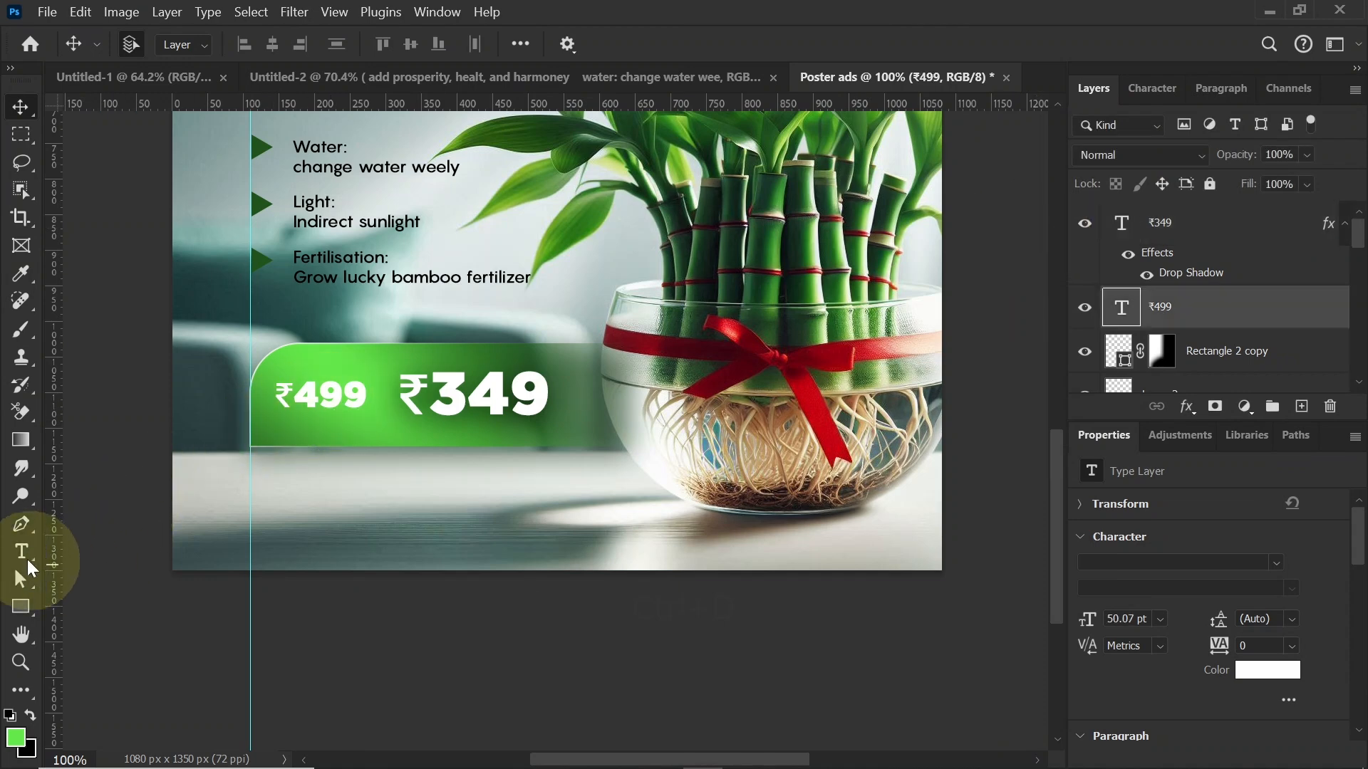
click(21, 524)
click(262, 407)
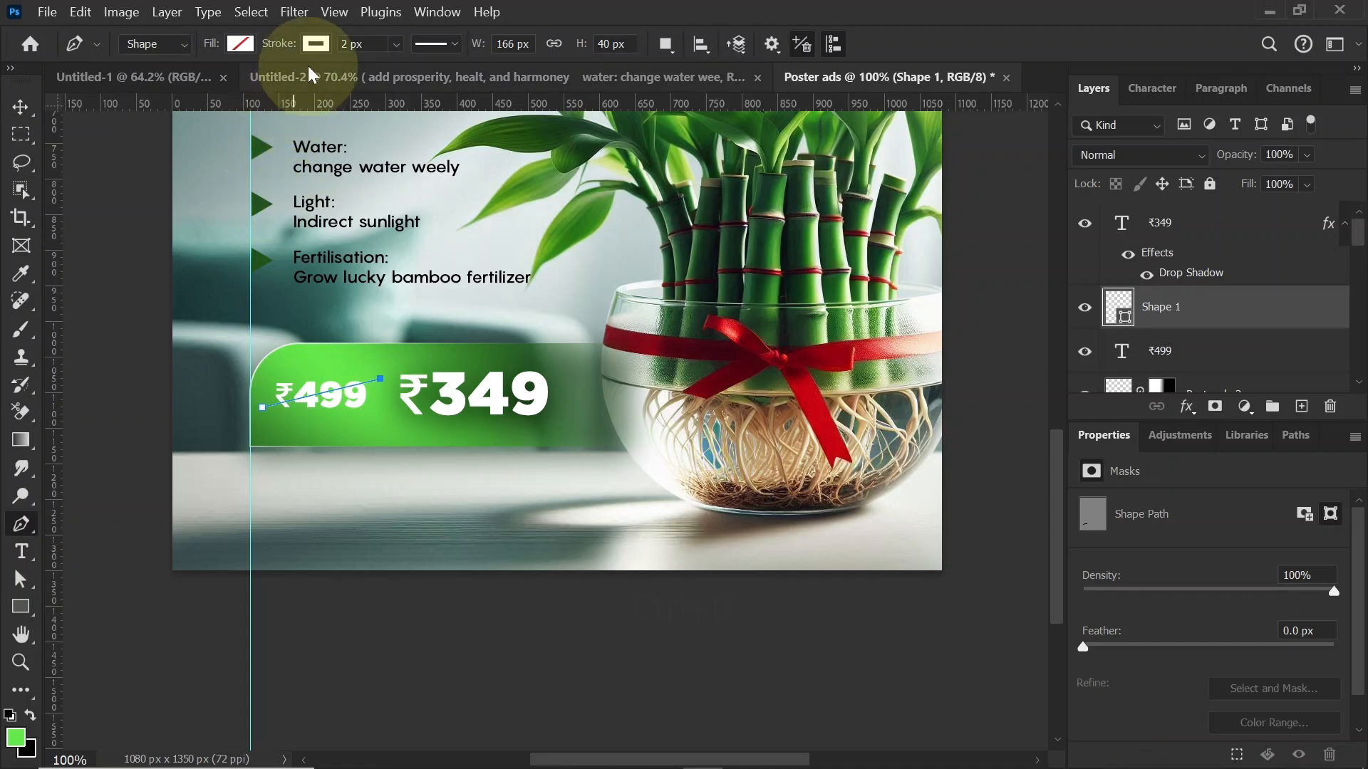
click(316, 43)
click(245, 158)
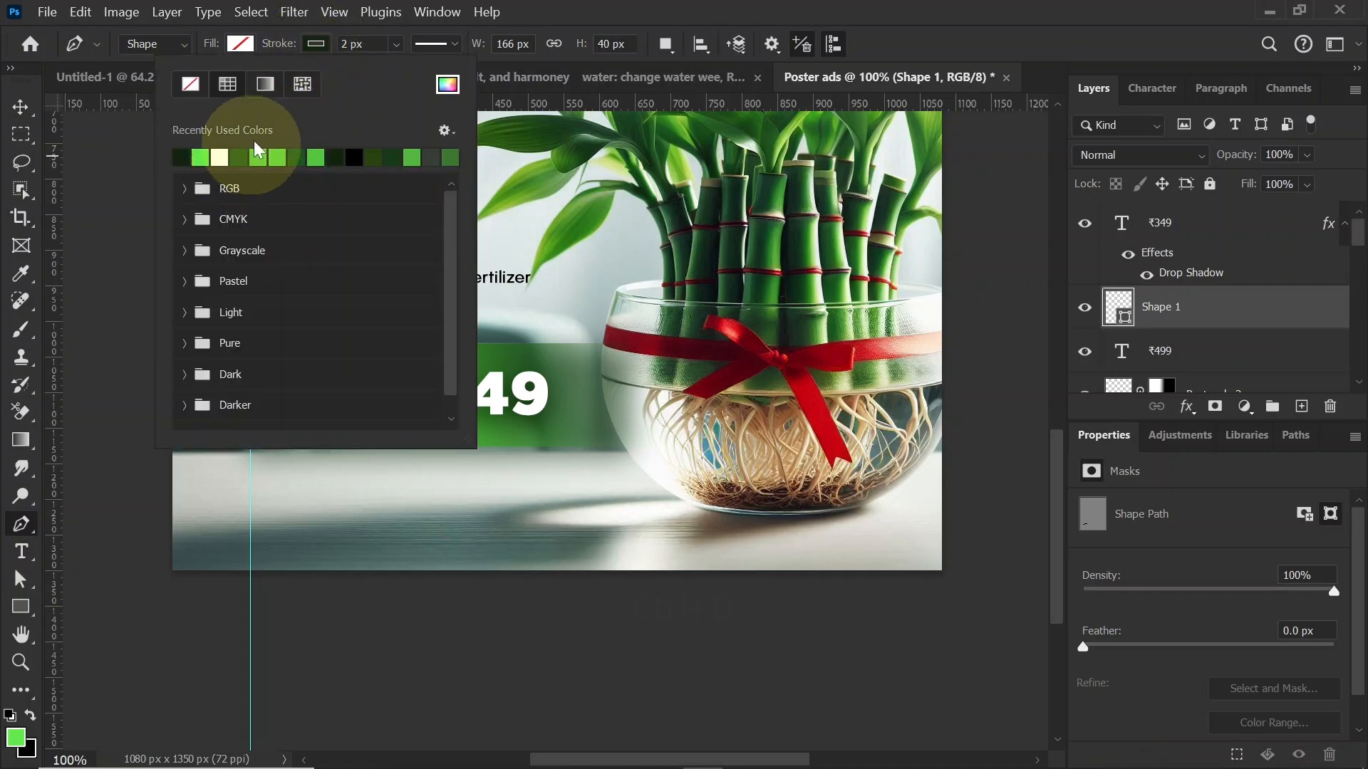
click(320, 42)
click(21, 107)
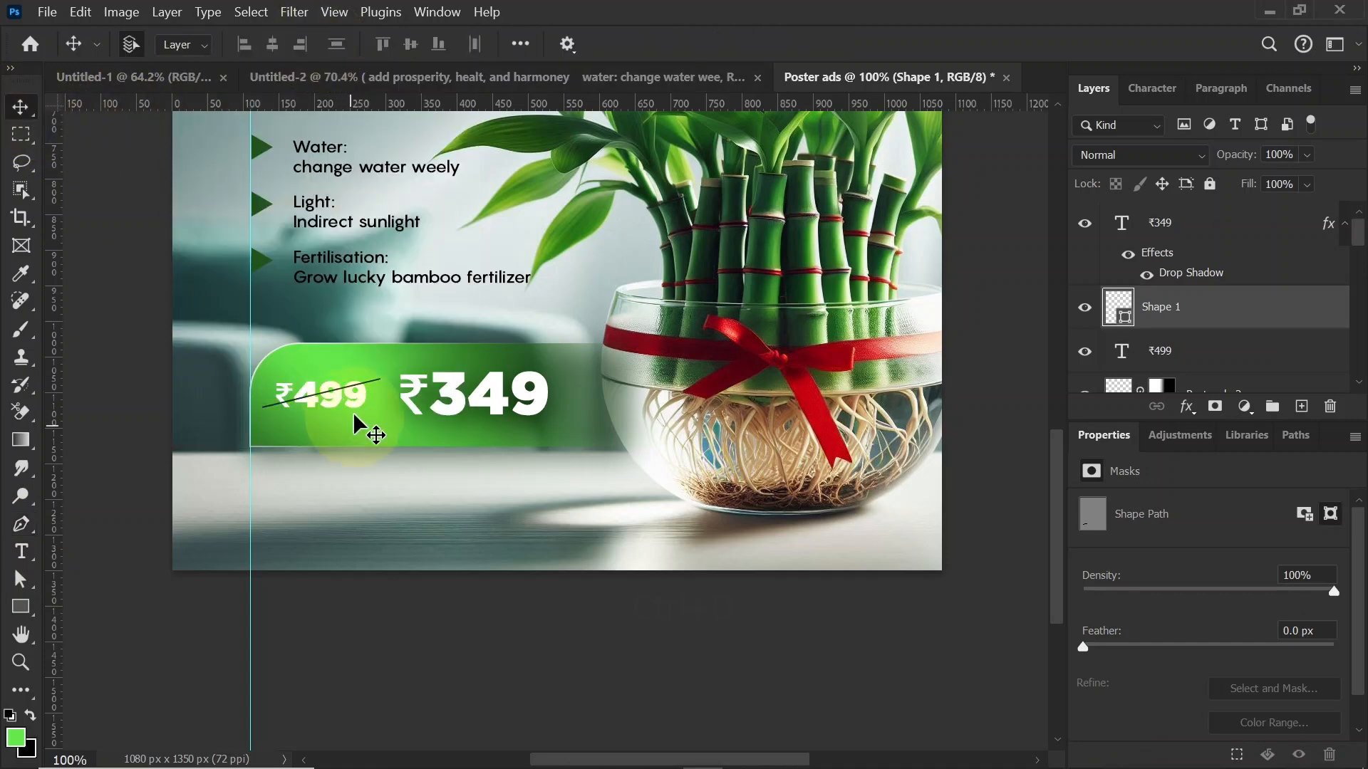
Step: Stamp all visible layers into a new merged layer above the ₹349 text layer
key(ctrl+0)
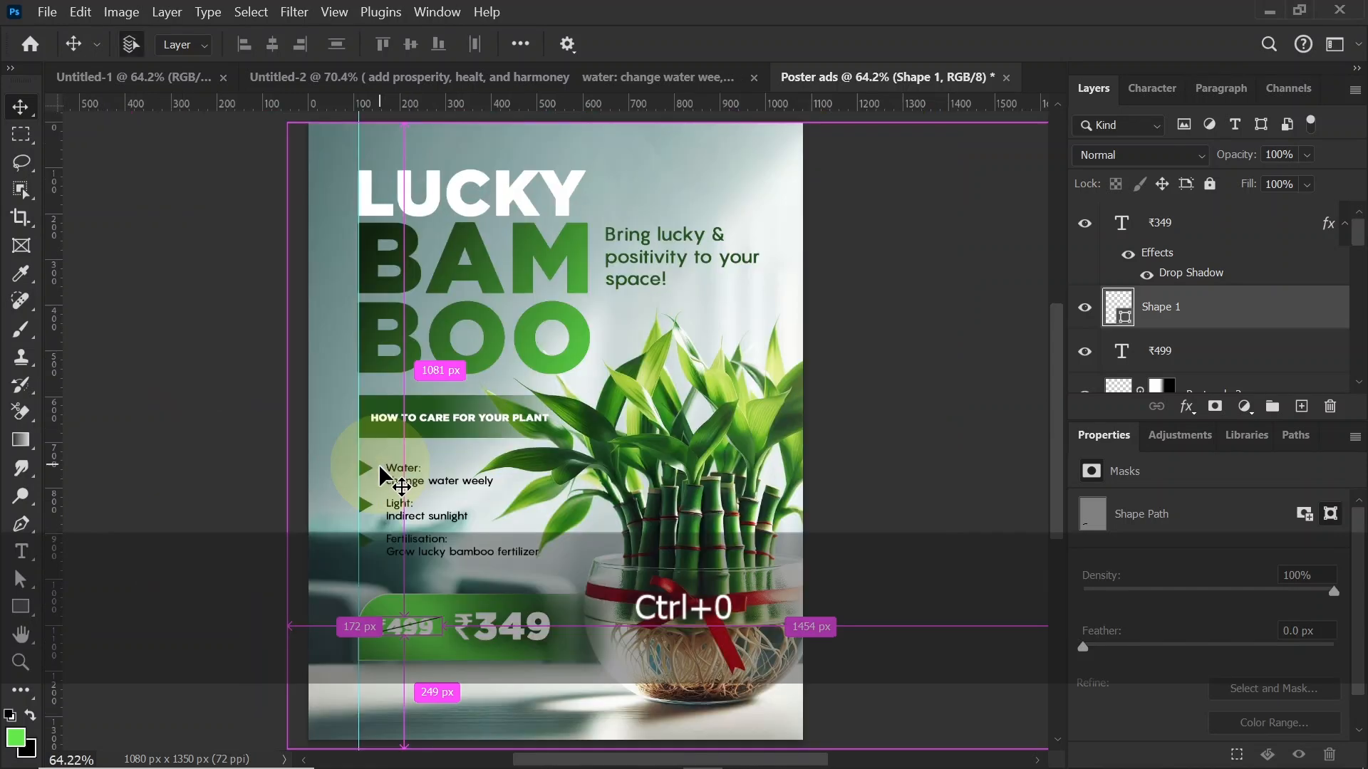
click(1208, 227)
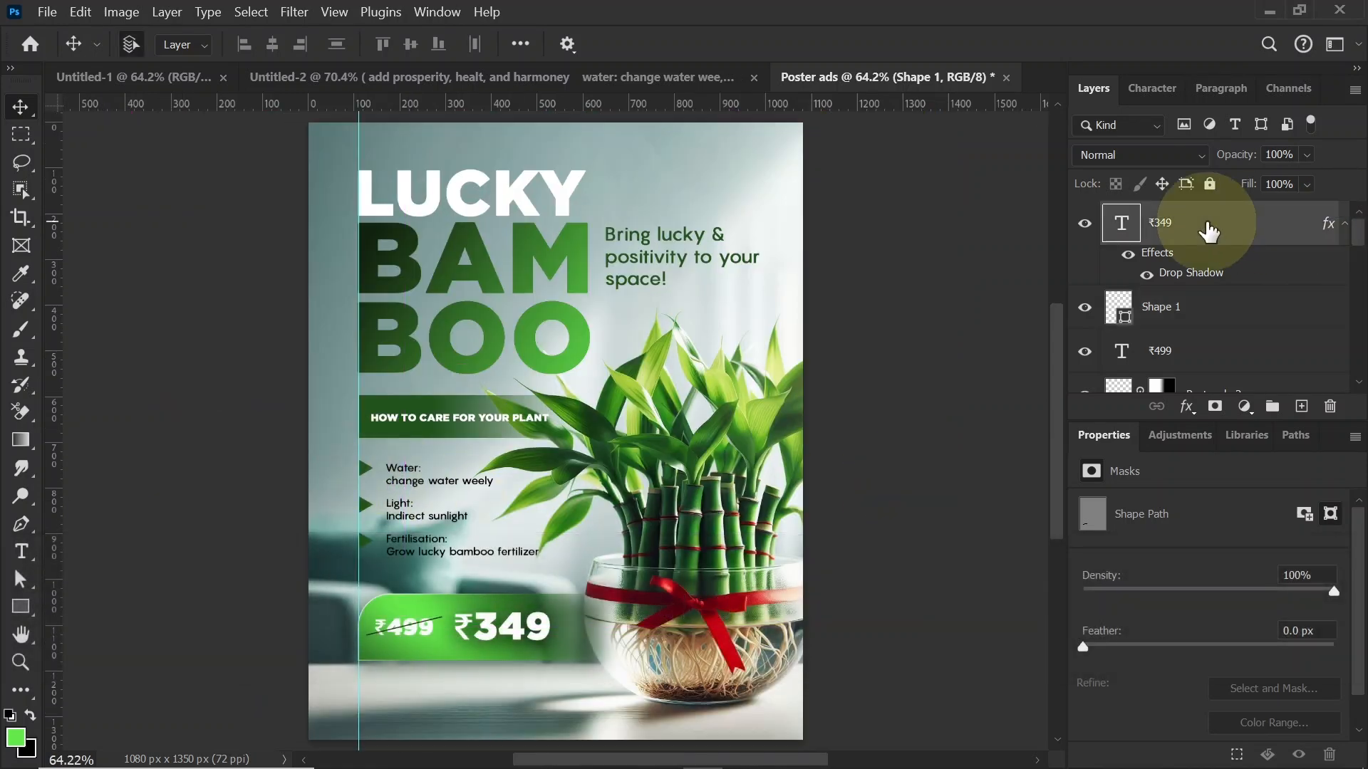
key(shift+ctrl+alt+e)
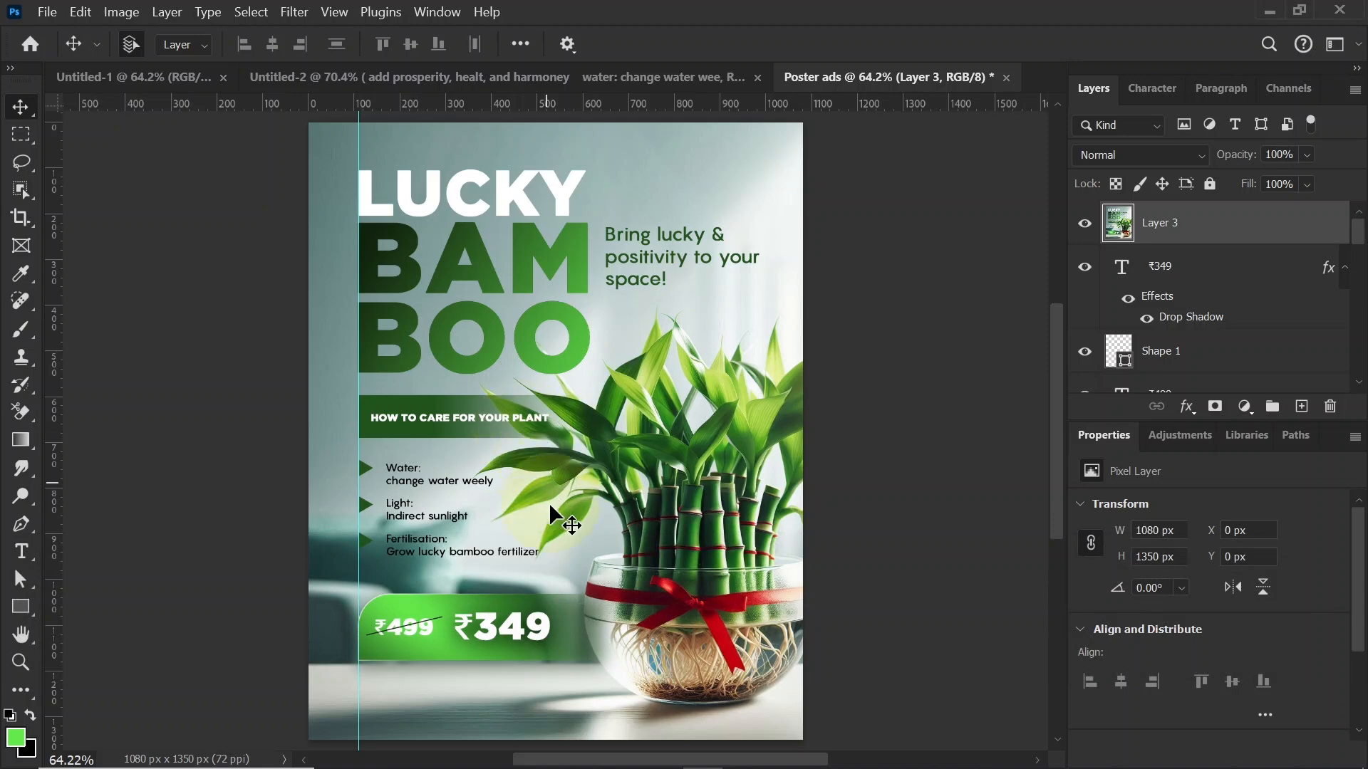
Step: Apply a Camera Raw filter to the merged layer with Texture +24, Clarity +25, Vignette -9 and Grain 6
click(294, 13)
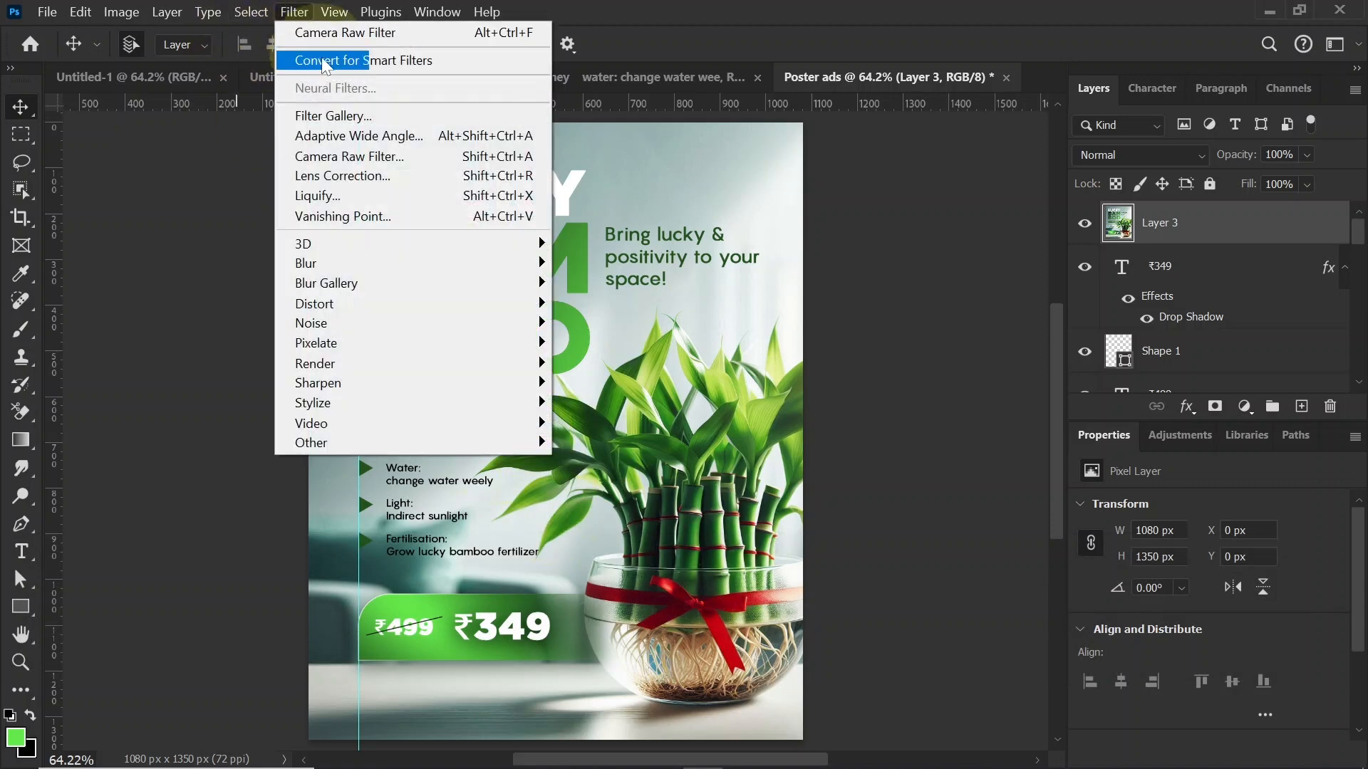
click(352, 157)
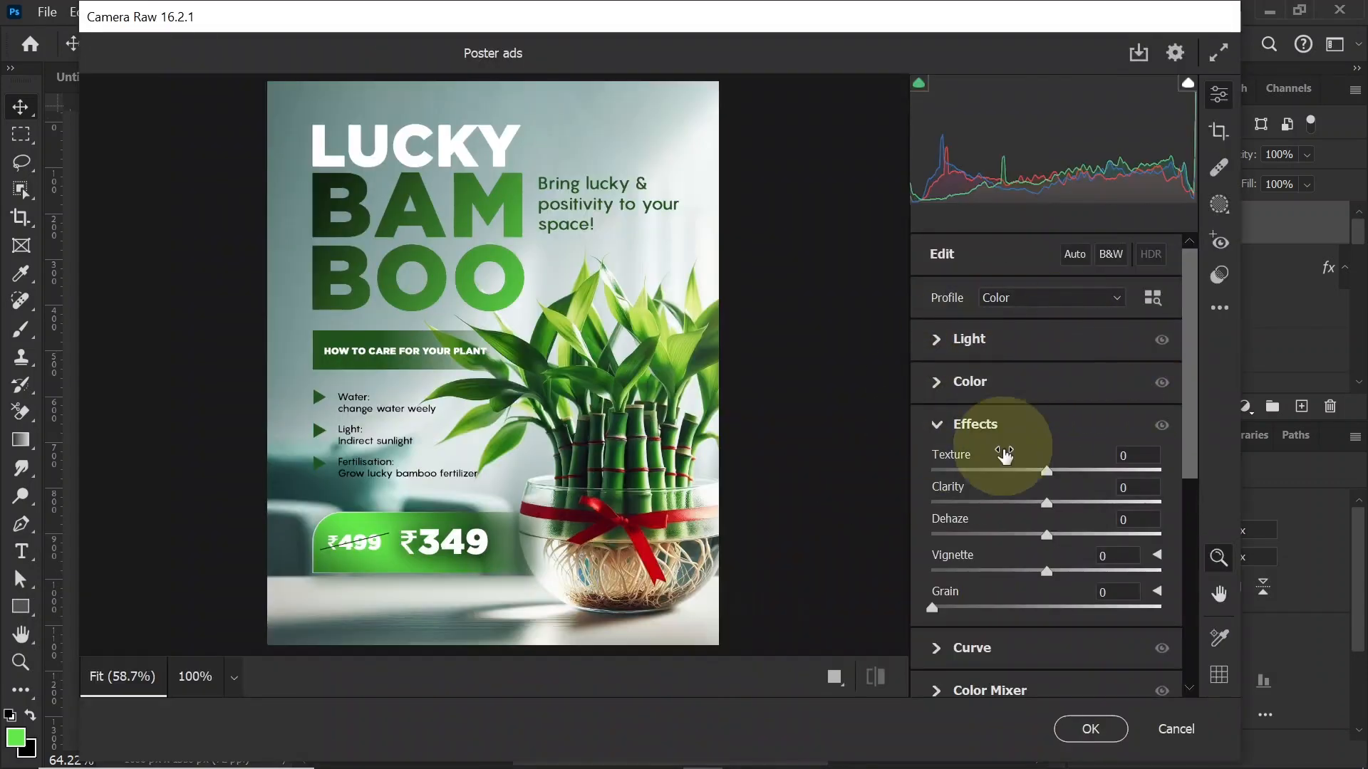
drag(1046, 471, 1074, 499)
drag(1047, 571, 1041, 577)
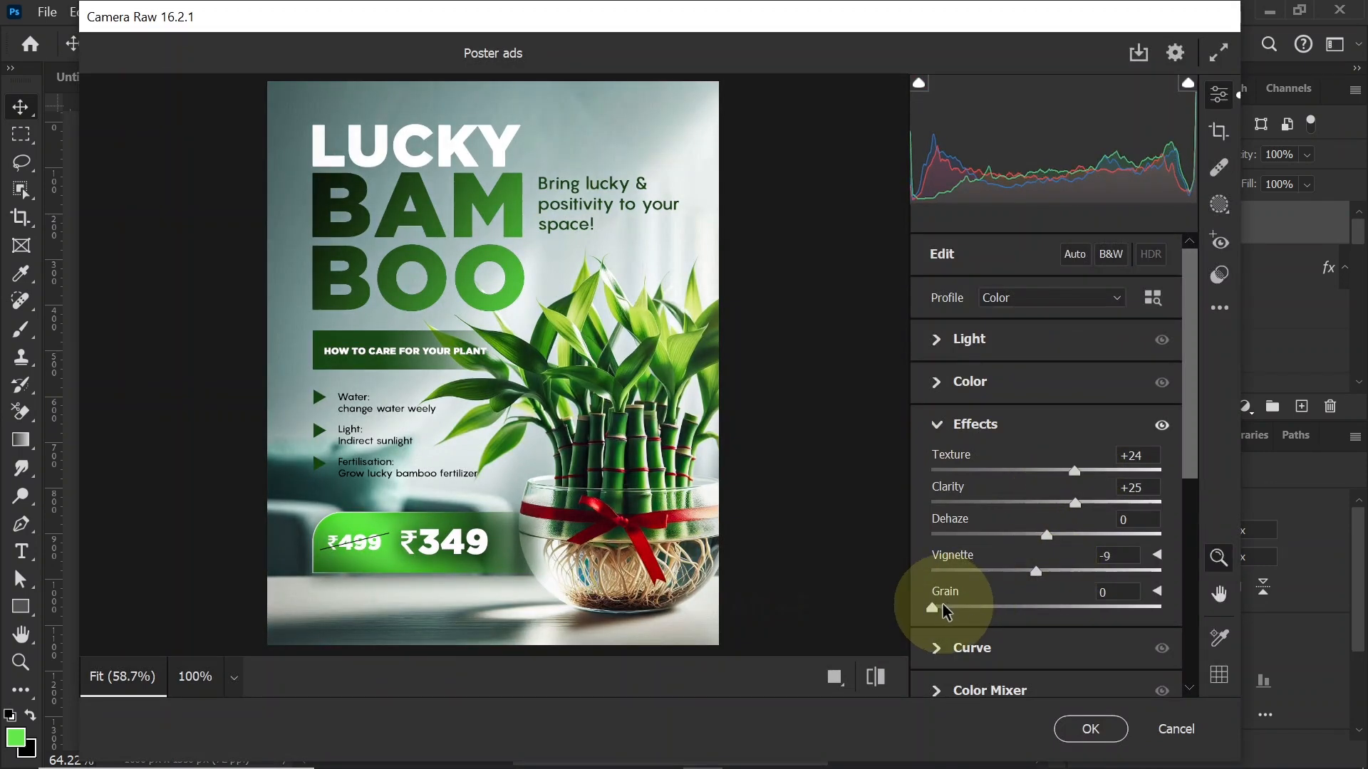
drag(935, 607, 949, 609)
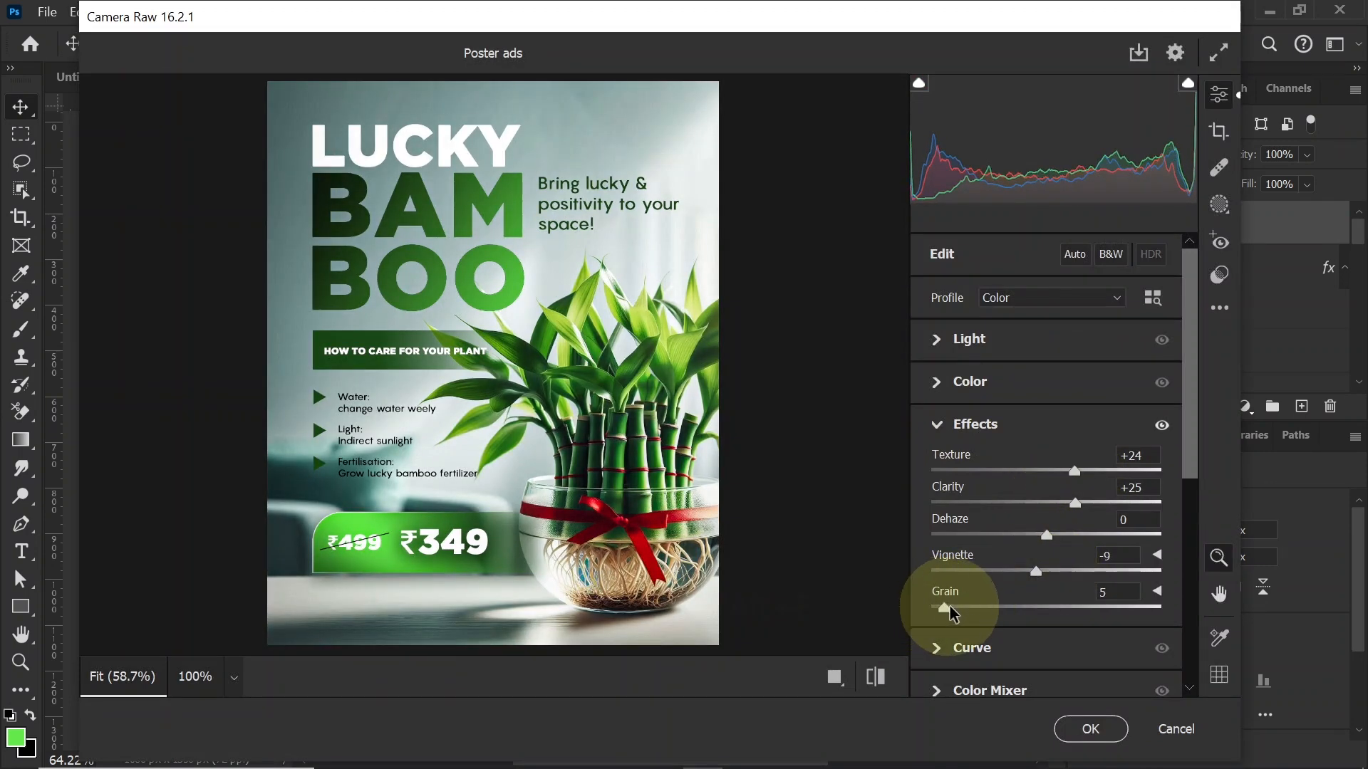
click(1088, 728)
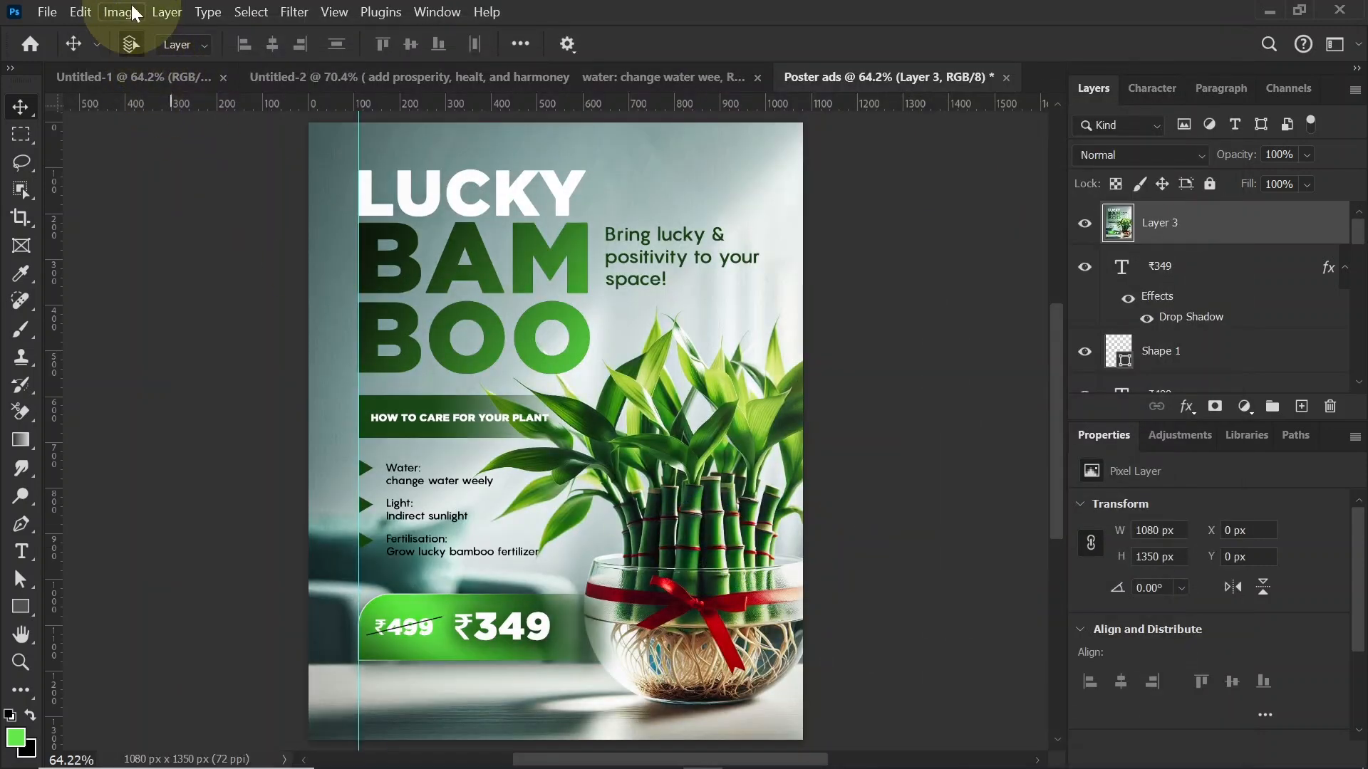
Step: Adjust the merged layer's brightness to 5 and contrast to 15
click(122, 13)
mouse_move(174, 64)
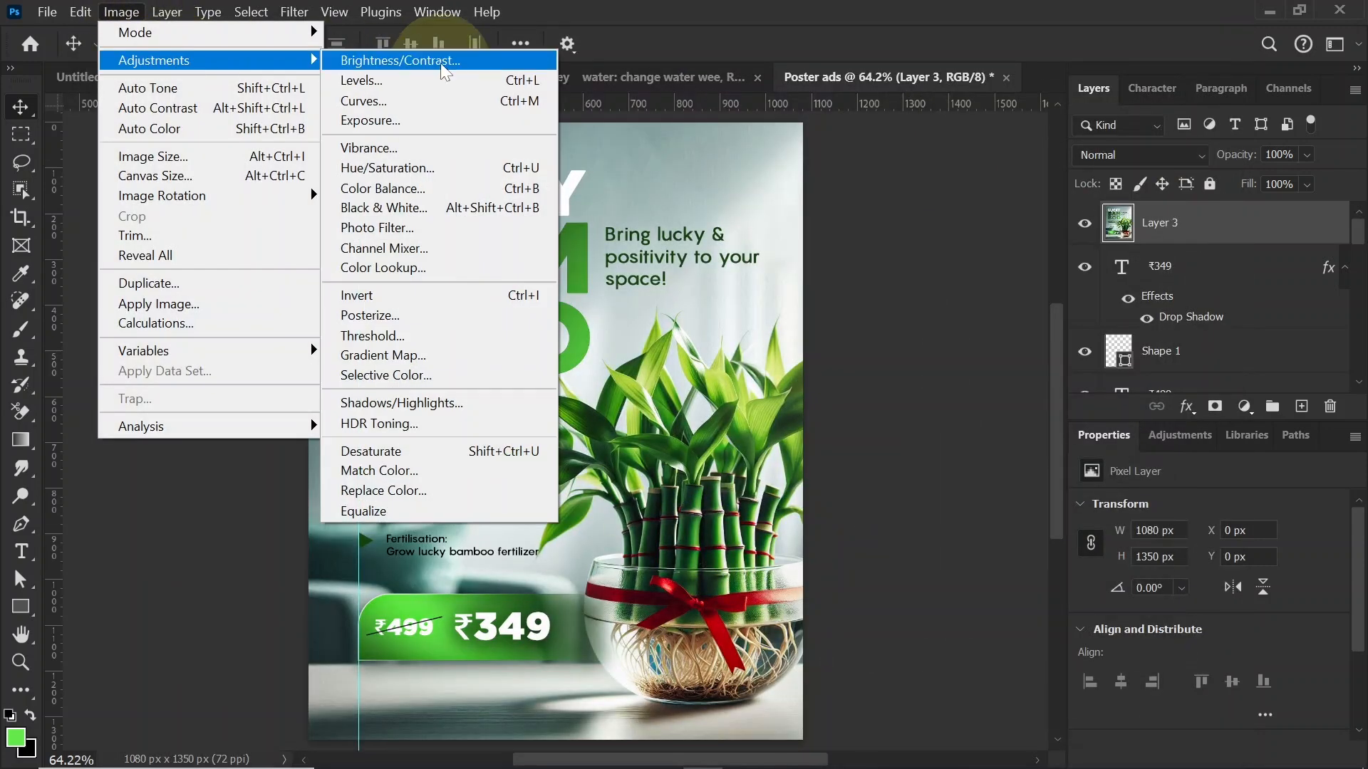
click(427, 61)
drag(1006, 416, 1020, 411)
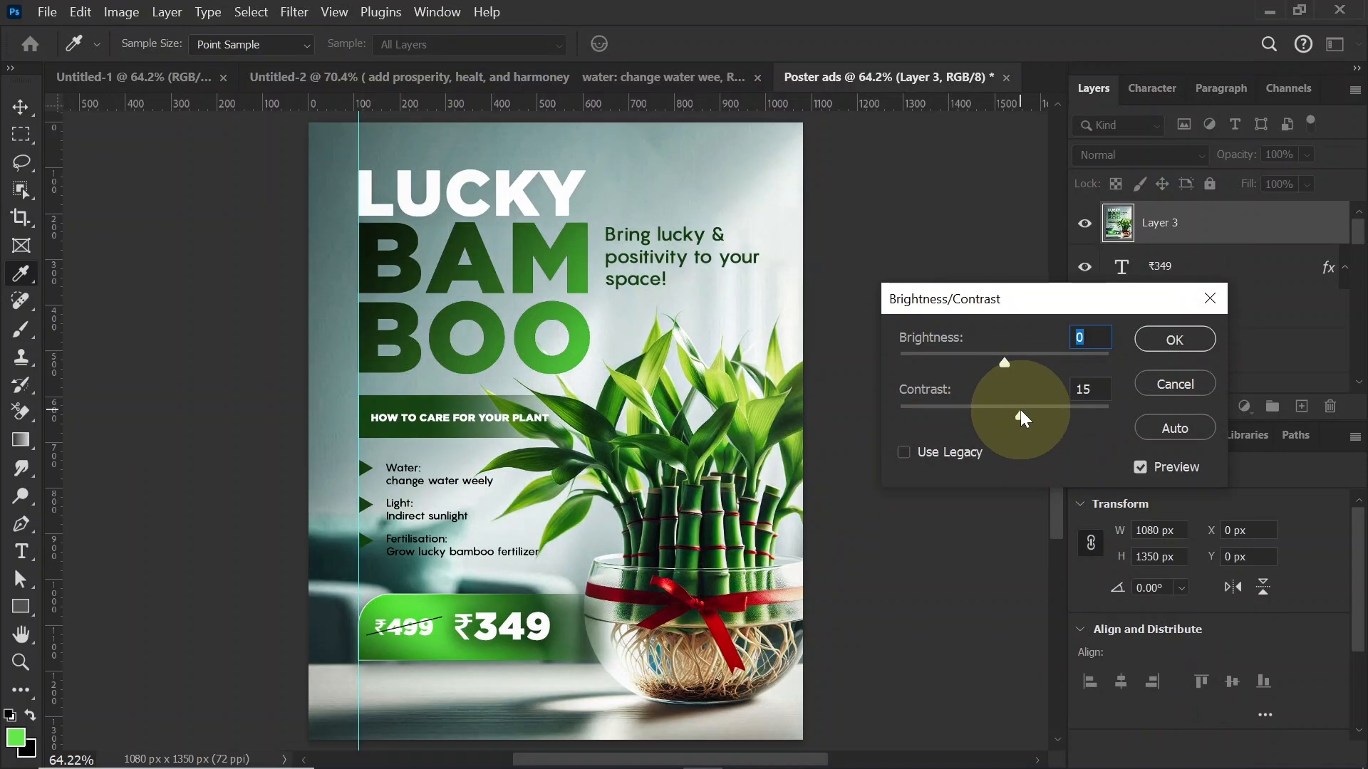
drag(1004, 362, 1009, 362)
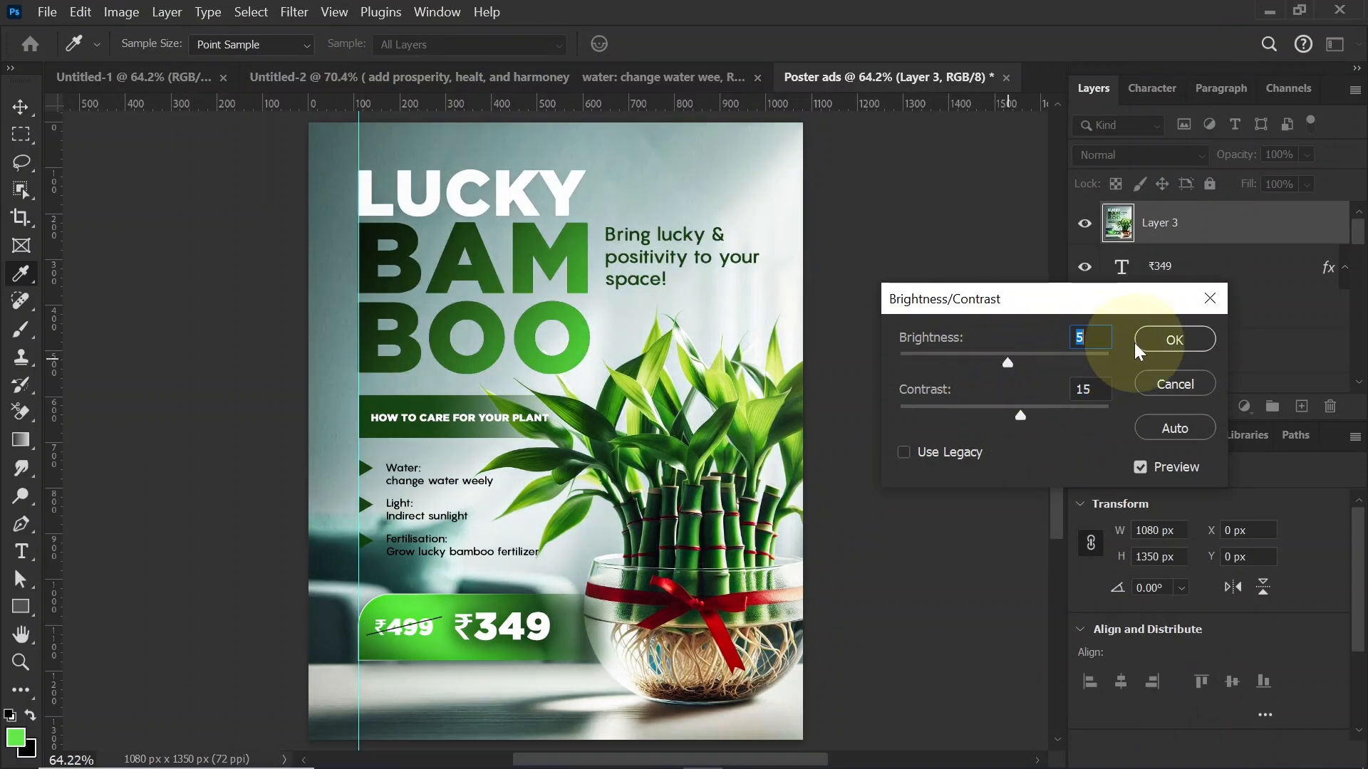
click(1164, 339)
Step: Raise the merged layer's saturation to +7 with a Vibrance adjustment
click(121, 12)
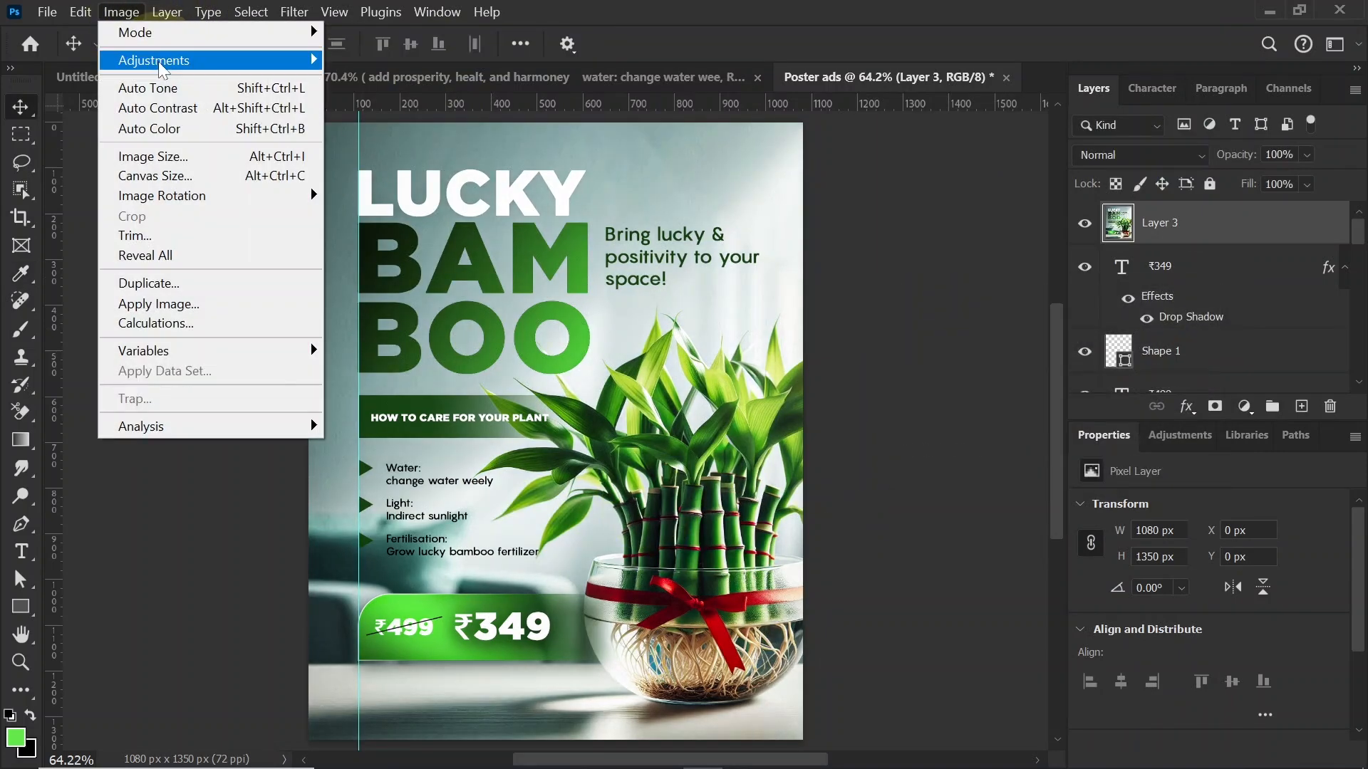
mouse_move(183, 60)
click(392, 150)
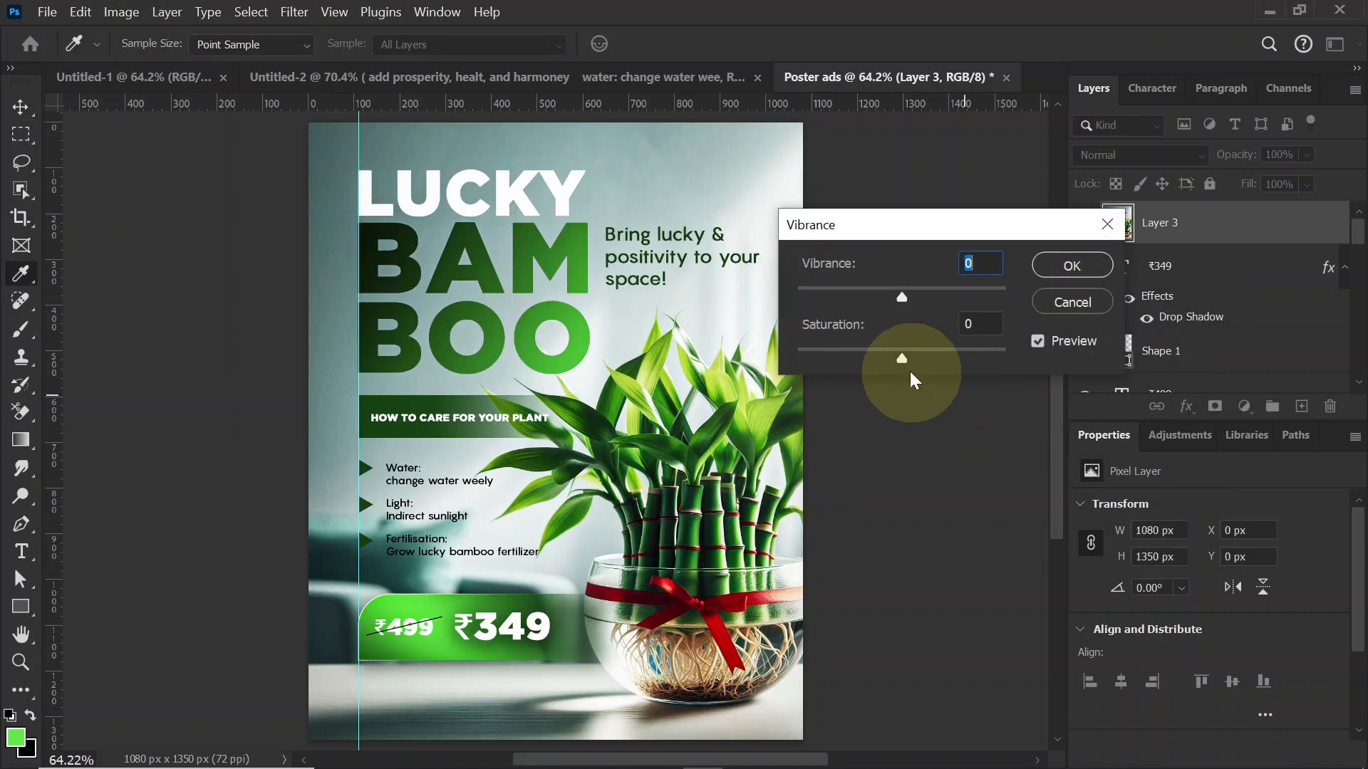
click(1071, 266)
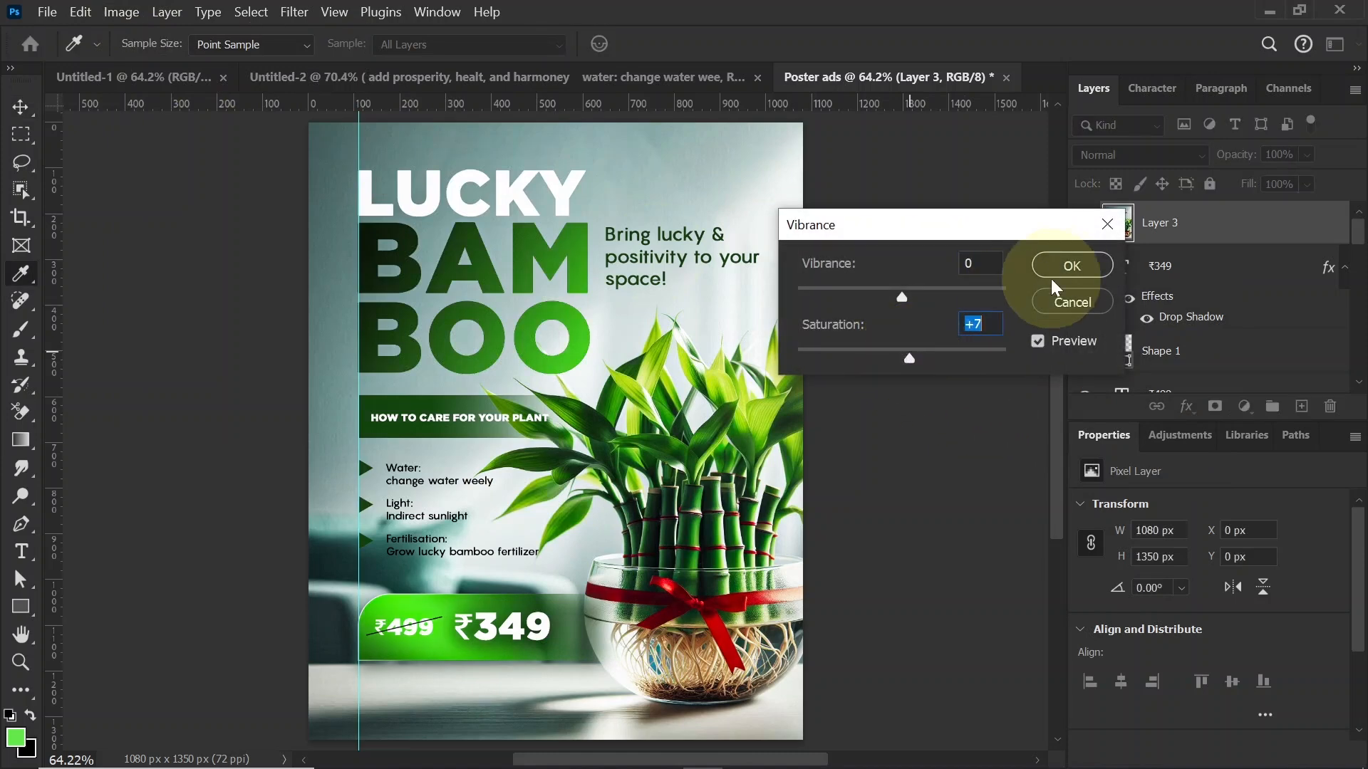
Step: Hide the guides on the poster
key(v)
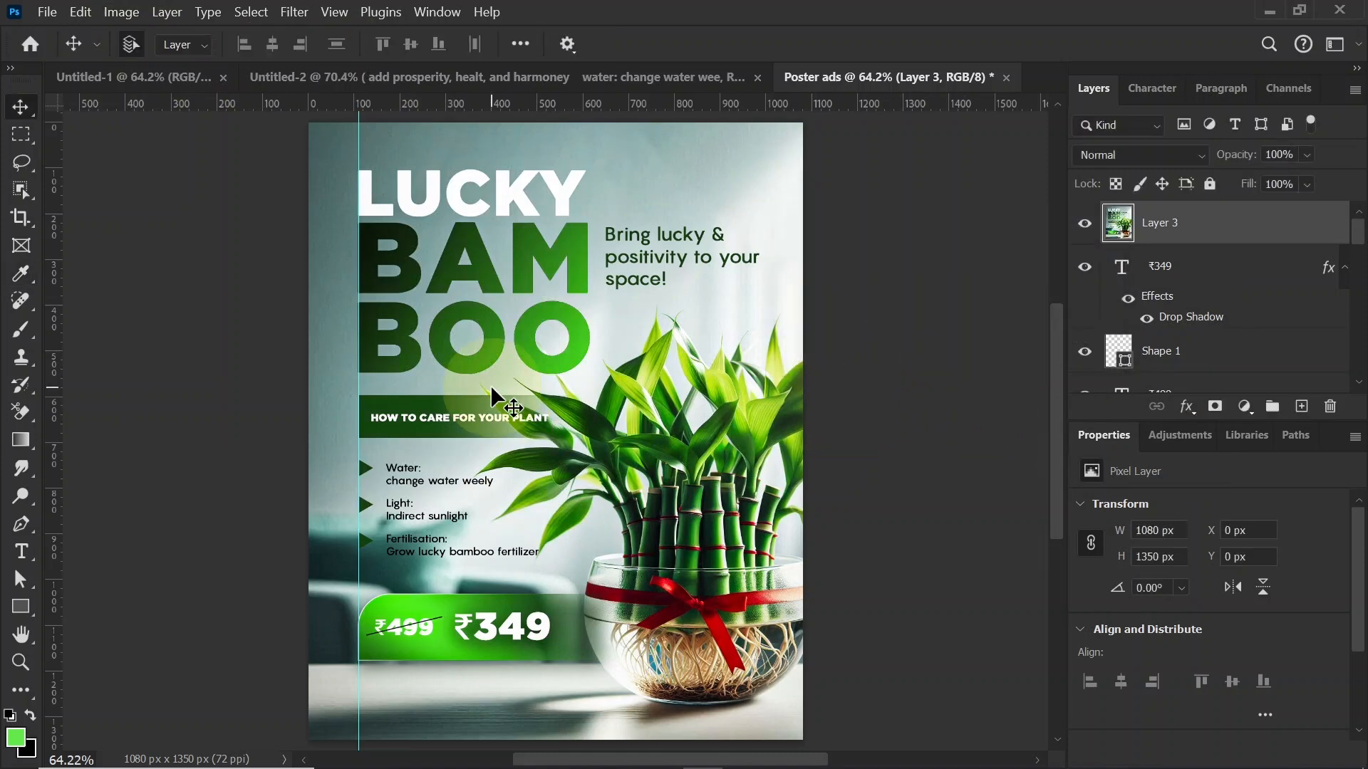
key(ctrl)
key(ctrl+h)
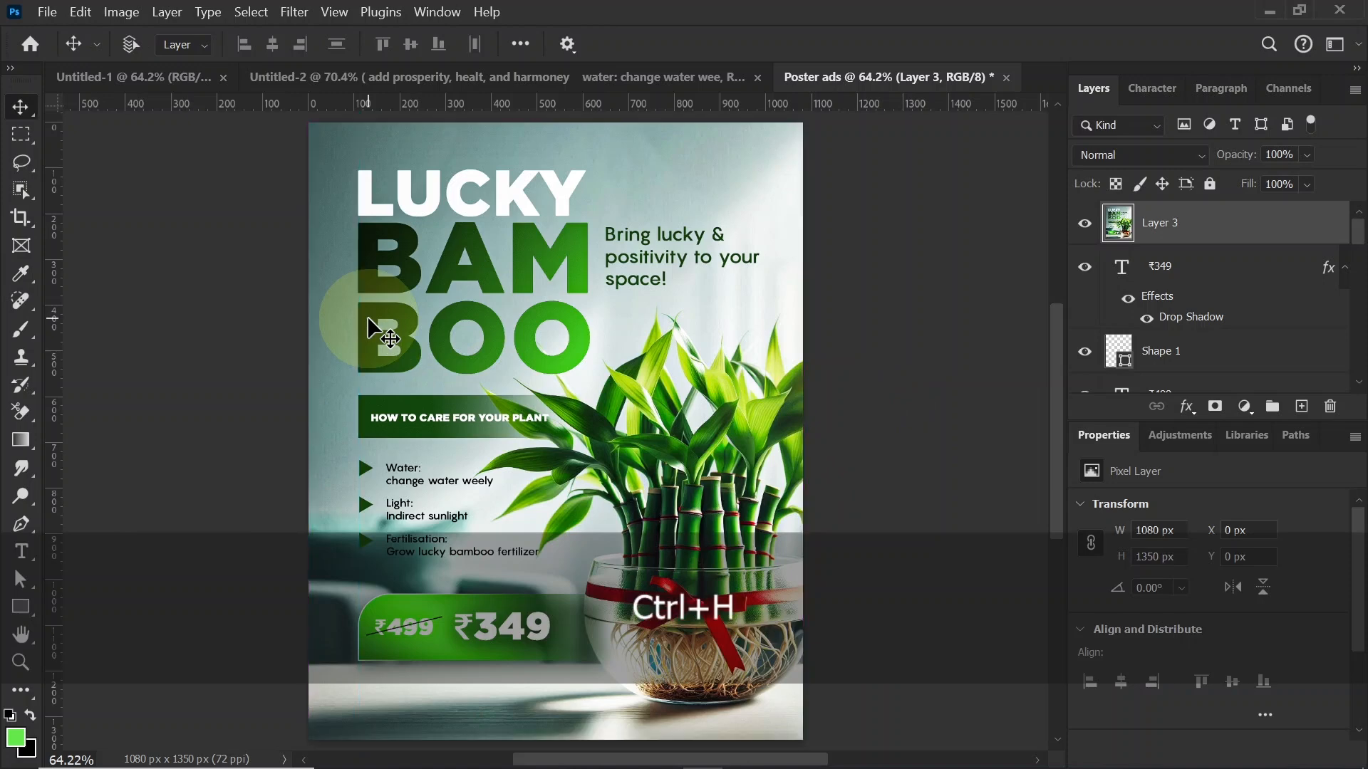